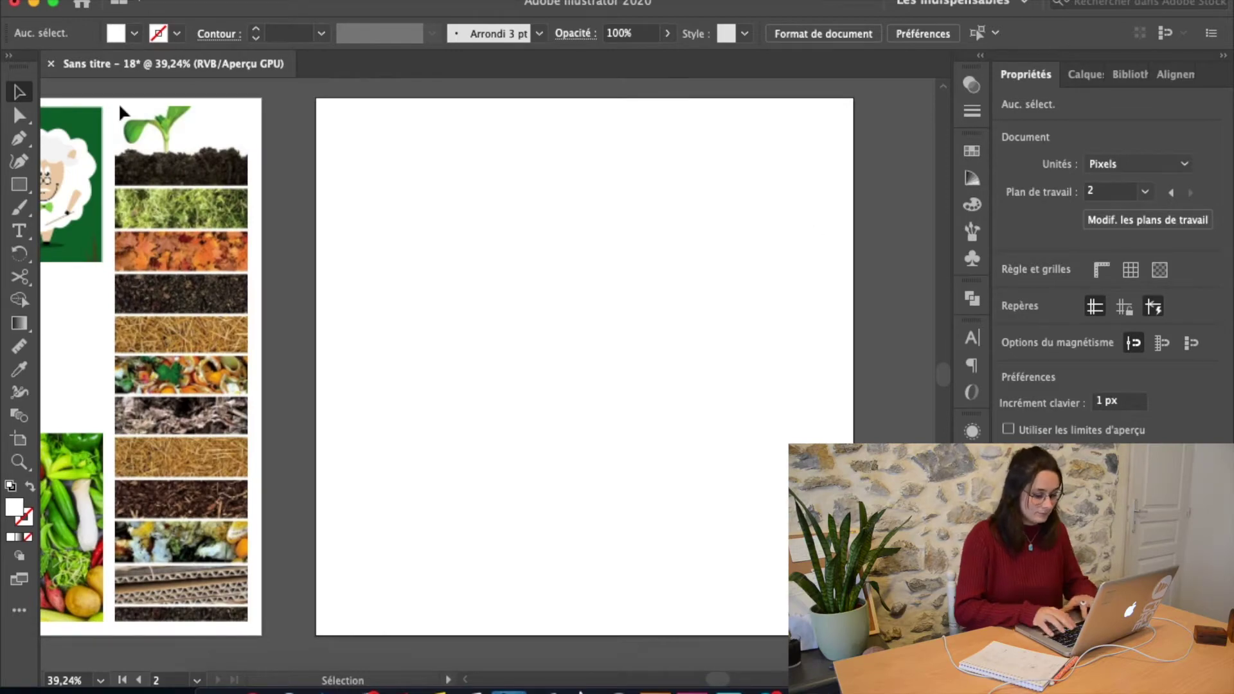
Add a text object near the top of the empty second artboard.
{"action": "key", "text": "t"}
{"action": "left_click", "coordinate": [417, 196]}
{"action": "scroll", "coordinate": [431, 205], "scroll_direction": "left", "scroll_amount": 5}
{"action": "key", "text": "BackSpace"}
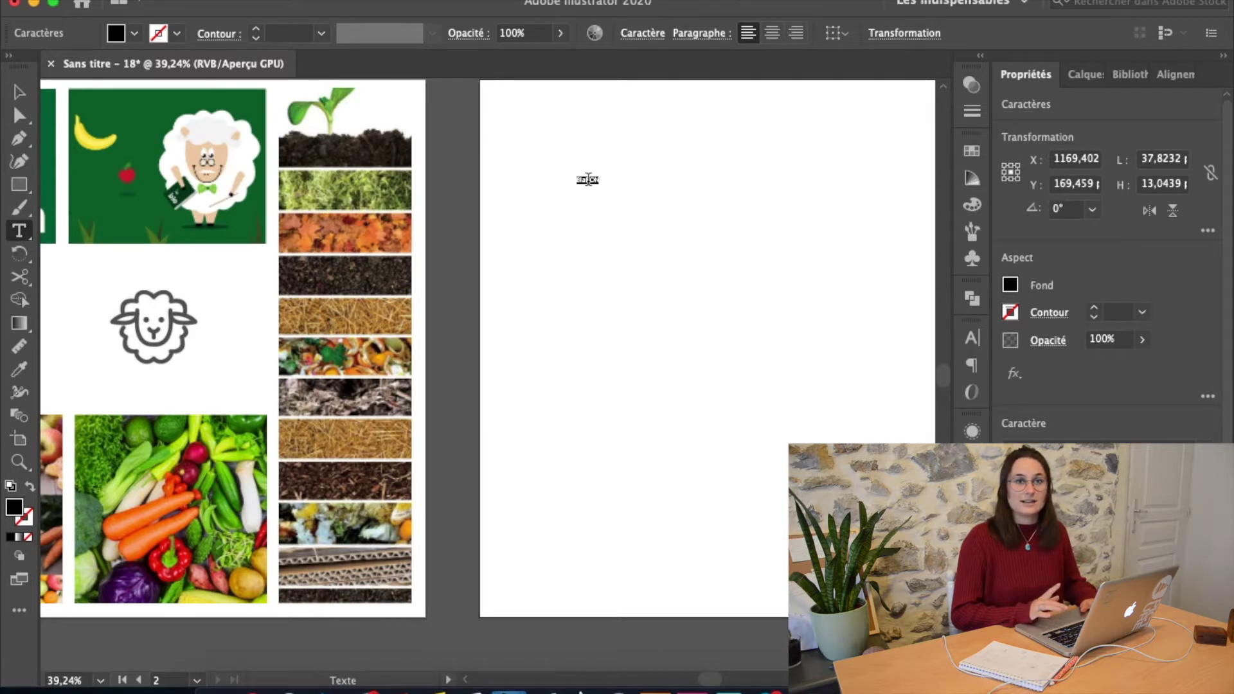
Write the brand name in large type as BIO C ' BON, with a lowercase version, bio c'bon, below it.
{"action": "scroll", "coordinate": [588, 179], "scroll_direction": "left", "scroll_amount": 5}
{"action": "scroll", "coordinate": [386, 257], "scroll_direction": "up", "scroll_amount": 5}
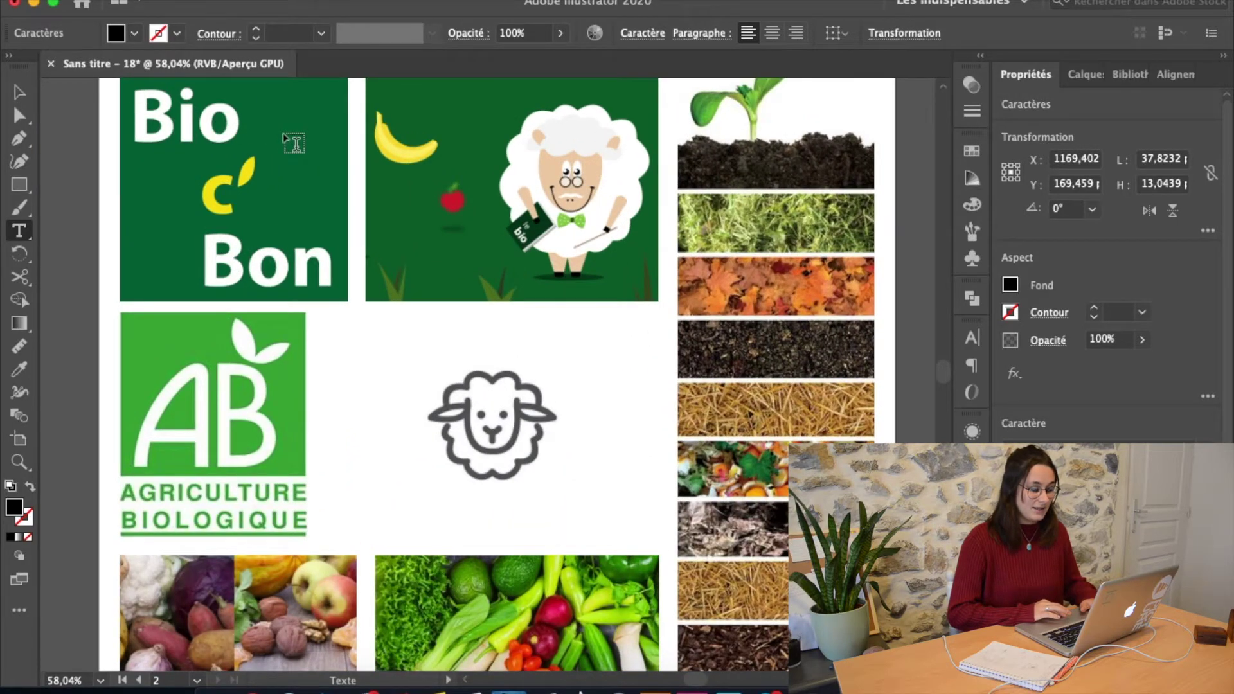
{"action": "scroll", "coordinate": [408, 229], "scroll_direction": "right", "scroll_amount": 5}
{"action": "scroll", "coordinate": [408, 229], "scroll_direction": "down", "scroll_amount": 1}
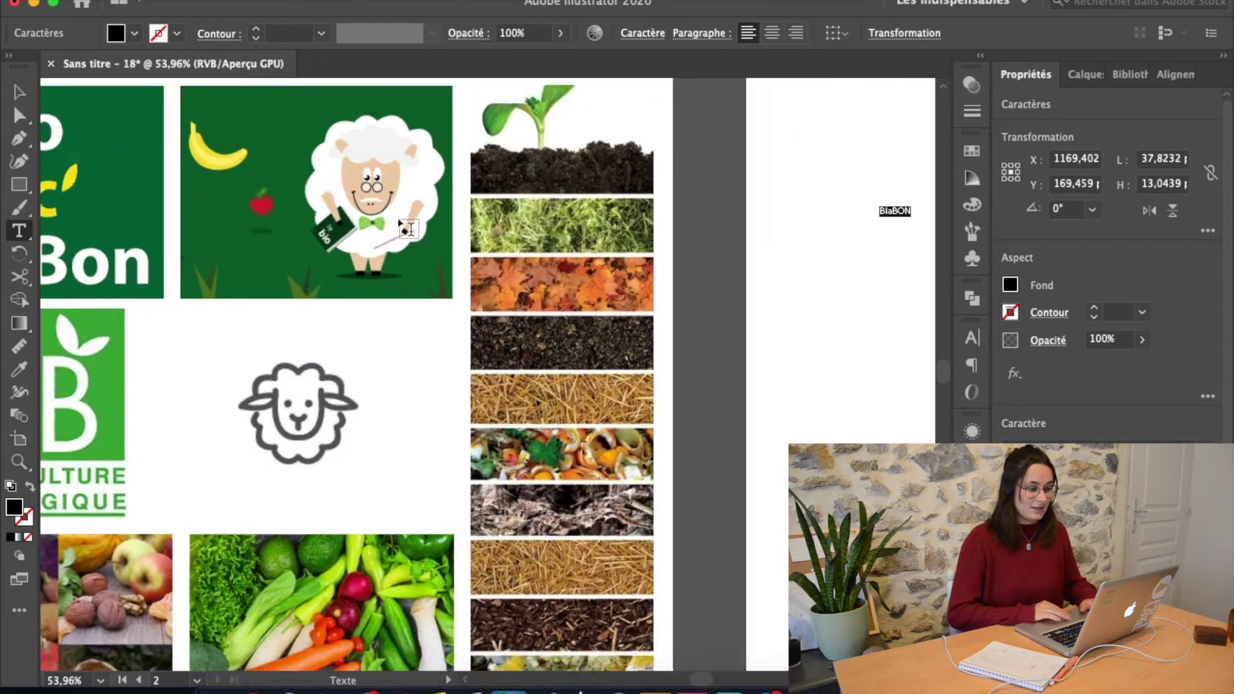
{"action": "scroll", "coordinate": [408, 229], "scroll_direction": "down", "scroll_amount": 2}
{"action": "scroll", "coordinate": [408, 229], "scroll_direction": "right", "scroll_amount": 1}
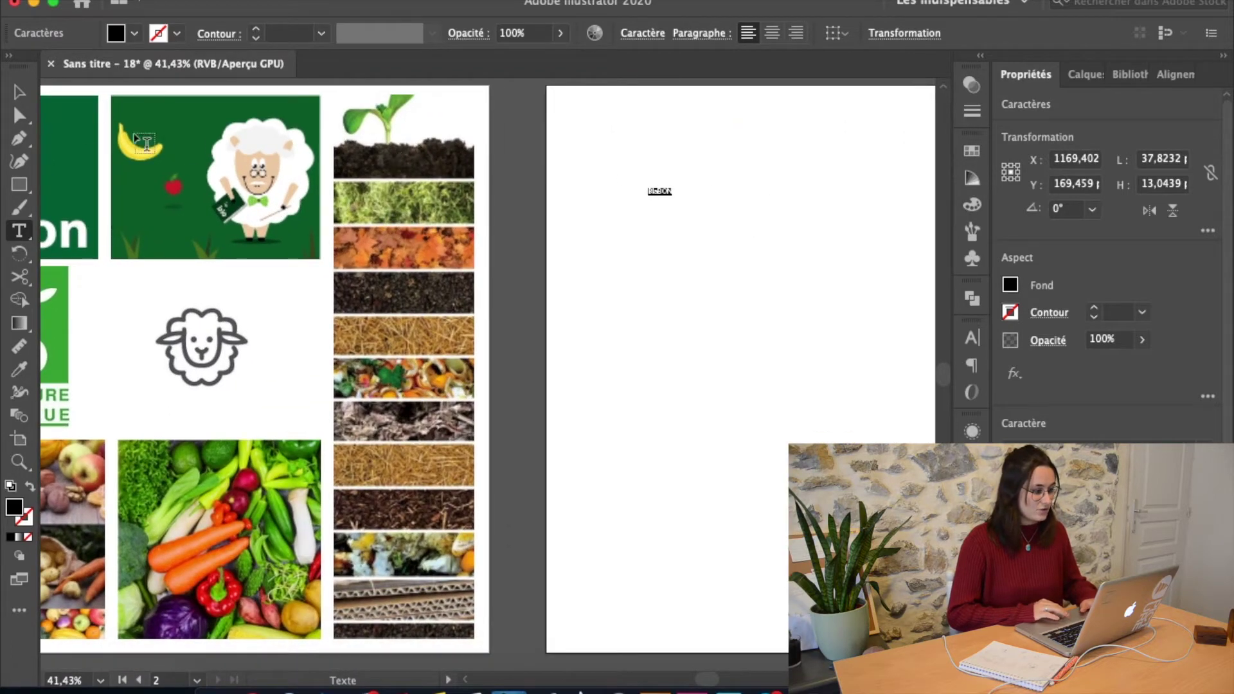
{"action": "key", "text": "Escape"}
{"action": "scroll", "coordinate": [684, 228], "scroll_direction": "up", "scroll_amount": 5}
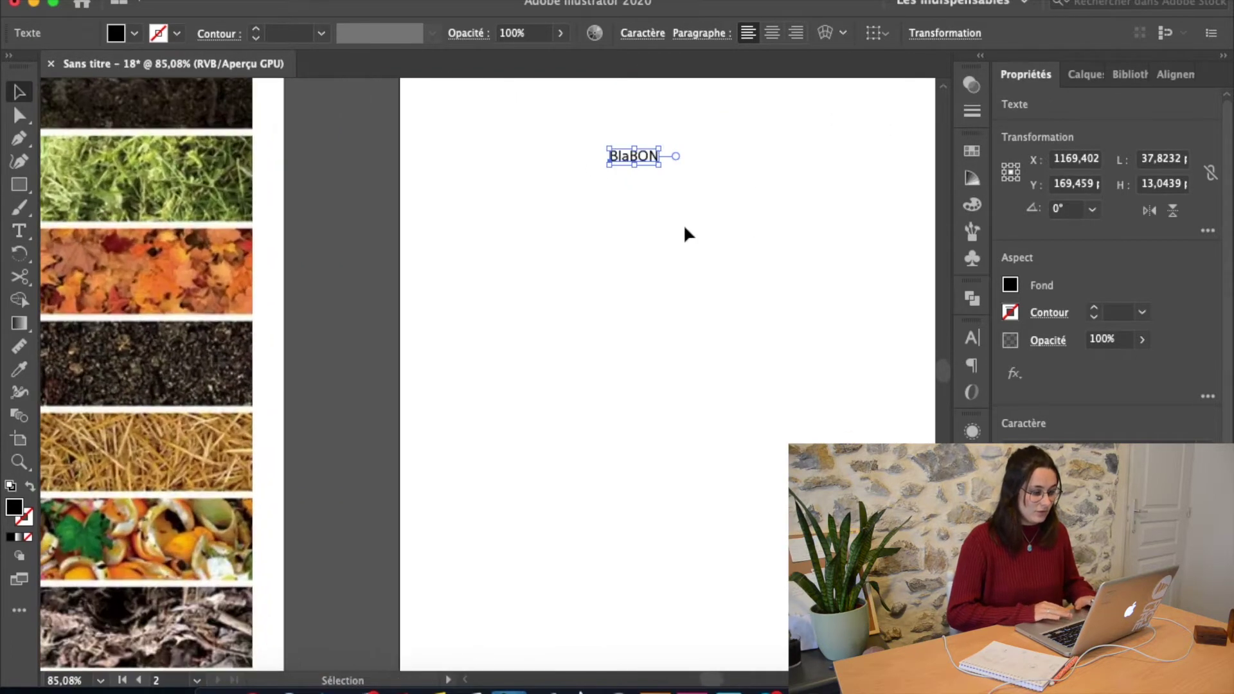
{"action": "scroll", "coordinate": [684, 231], "scroll_direction": "up", "scroll_amount": 3}
{"action": "scroll", "coordinate": [683, 231], "scroll_direction": "right", "scroll_amount": 1}
{"action": "left_click_drag", "start_coordinate": [628, 252], "coordinate": [746, 282]}
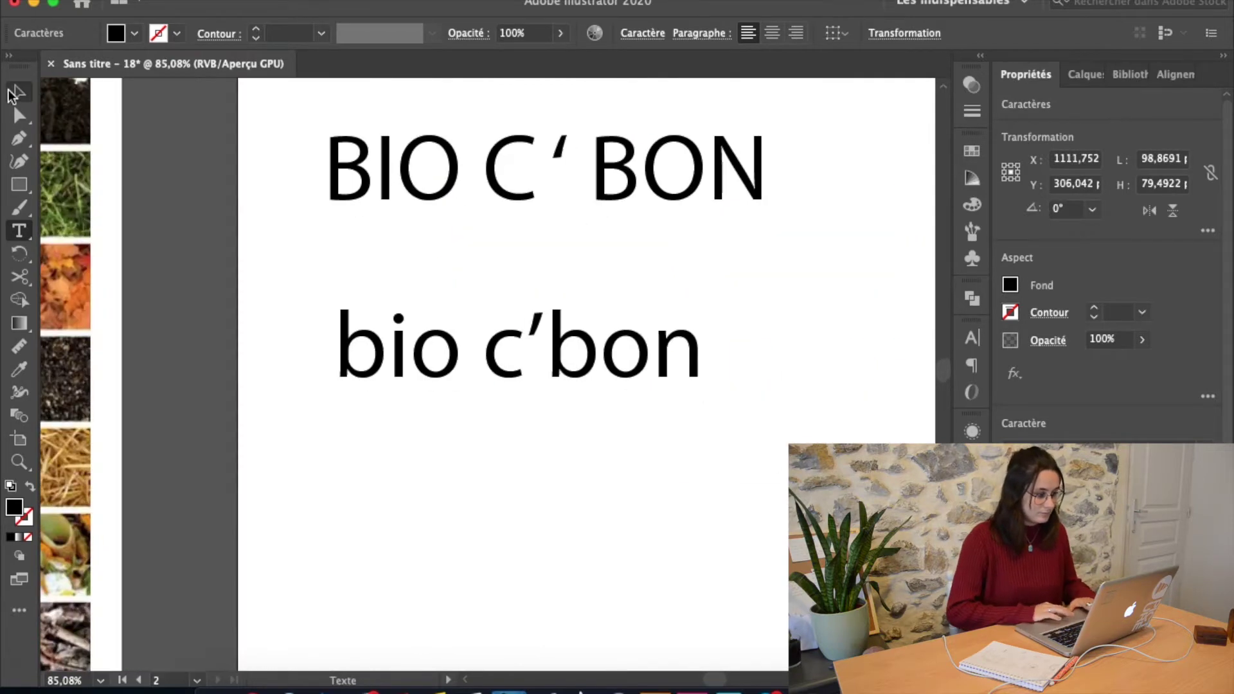
Place black circles about 27 px wide under the O and C letters of BIO C ' BON and vertical bars under its other letters.
{"action": "key", "text": "l"}
{"action": "left_click_drag", "start_coordinate": [426, 193], "coordinate": [445, 211]}
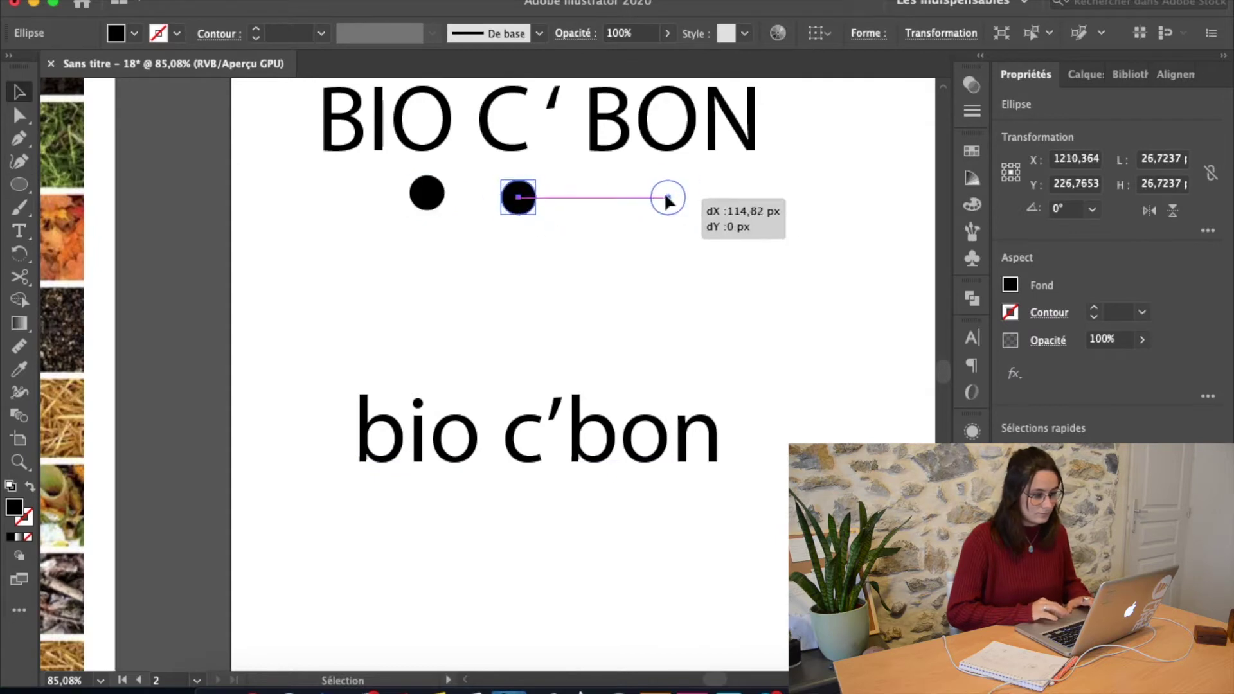
{"action": "left_click_drag", "start_coordinate": [667, 195], "coordinate": [666, 194]}
{"action": "mouse_move", "coordinate": [19, 184]}
{"action": "left_mouse_down"}
{"action": "mouse_move", "coordinate": [102, 254]}
{"action": "mouse_move", "coordinate": [109, 182]}
{"action": "left_mouse_up"}
{"action": "mouse_move", "coordinate": [336, 174]}
{"action": "left_mouse_down"}
{"action": "mouse_move", "coordinate": [353, 252]}
{"action": "mouse_move", "coordinate": [380, 221]}
{"action": "left_mouse_up"}
{"action": "left_click_drag", "start_coordinate": [380, 221], "coordinate": [734, 206]}
Copy the circles under the b, o and c letters of the lowercase bio c'bon and the bars under its i and n.
{"action": "left_click_drag", "start_coordinate": [426, 192], "coordinate": [381, 504]}
{"action": "left_click_drag", "start_coordinate": [381, 504], "coordinate": [462, 503]}
{"action": "left_click_drag", "start_coordinate": [461, 504], "coordinate": [592, 498]}
{"action": "left_click_drag", "start_coordinate": [591, 498], "coordinate": [644, 498]}
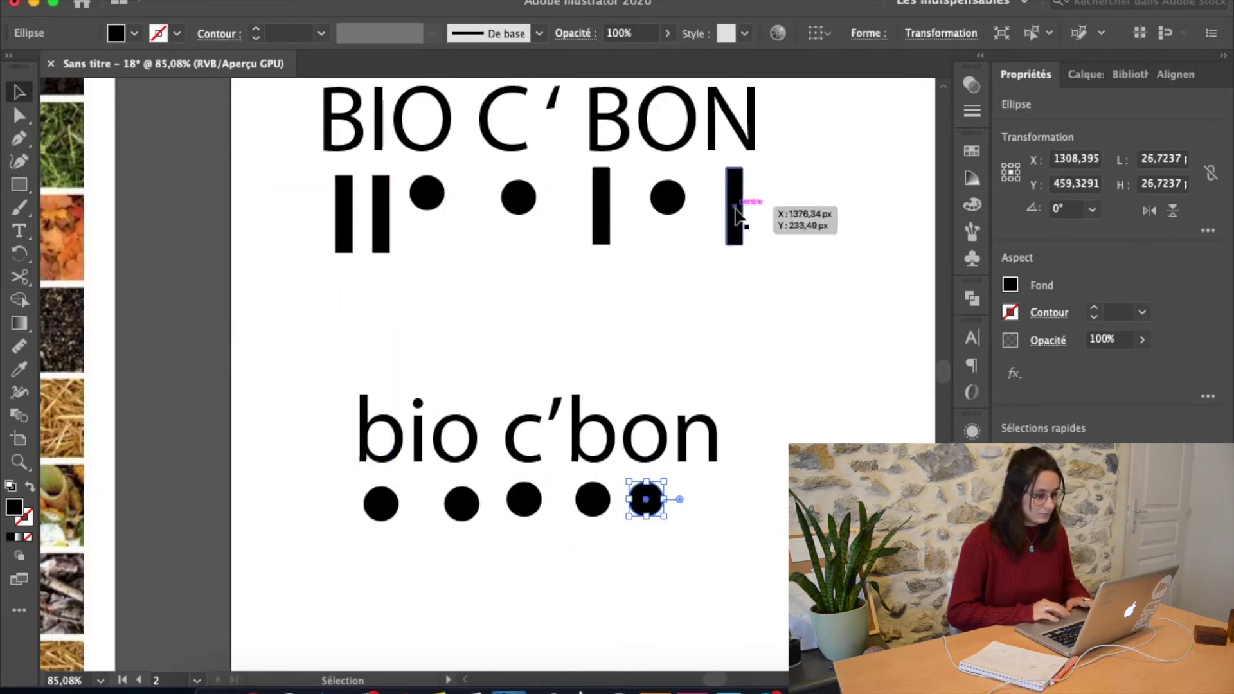
{"action": "left_click_drag", "start_coordinate": [734, 206], "coordinate": [696, 516]}
{"action": "left_click_drag", "start_coordinate": [697, 516], "coordinate": [418, 516]}
{"action": "key", "text": "a"}
{"action": "key", "text": "ctrl+shift+a"}
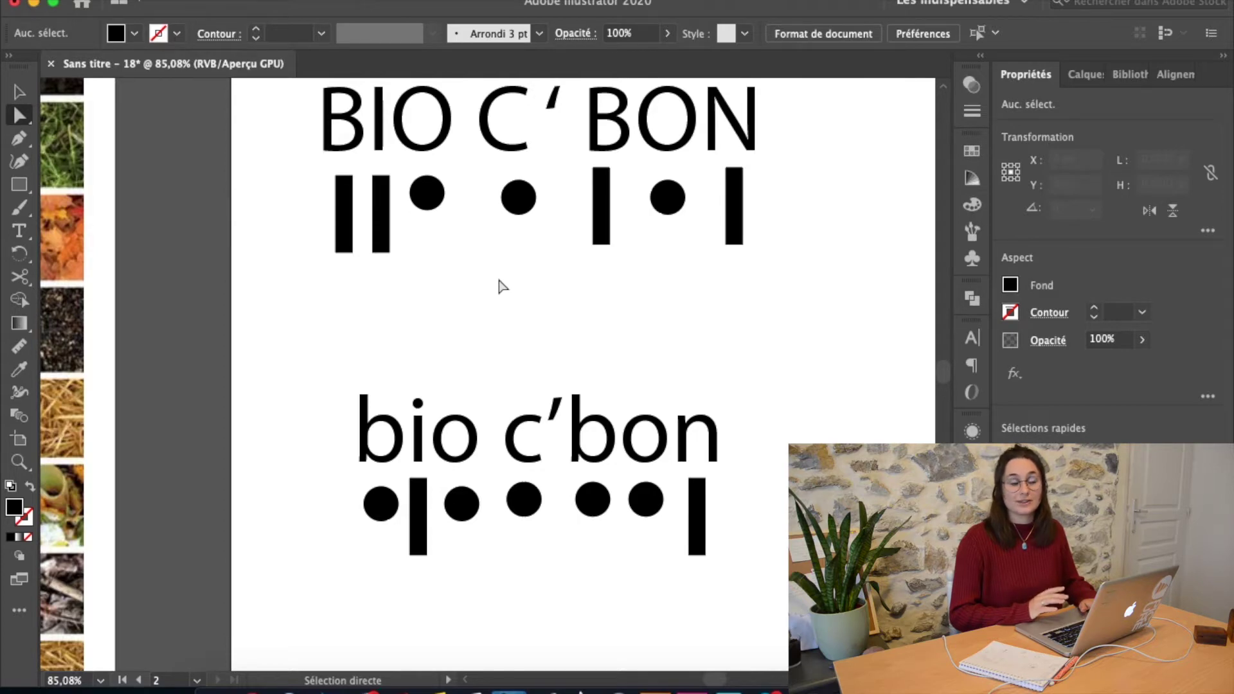
Delete the uppercase name and all circles and bars, and duplicate bio c'bon into a stack of four copies.
{"action": "scroll", "coordinate": [501, 286], "scroll_direction": "down", "scroll_amount": 2}
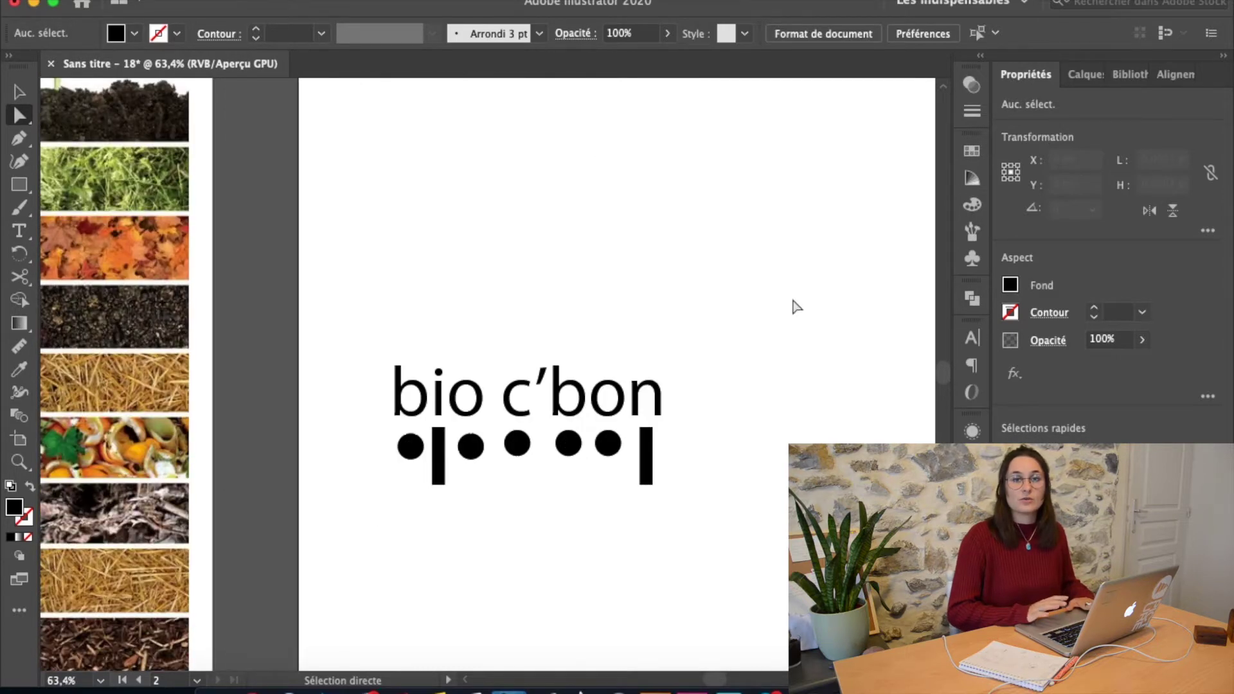
{"action": "key", "text": "Delete"}
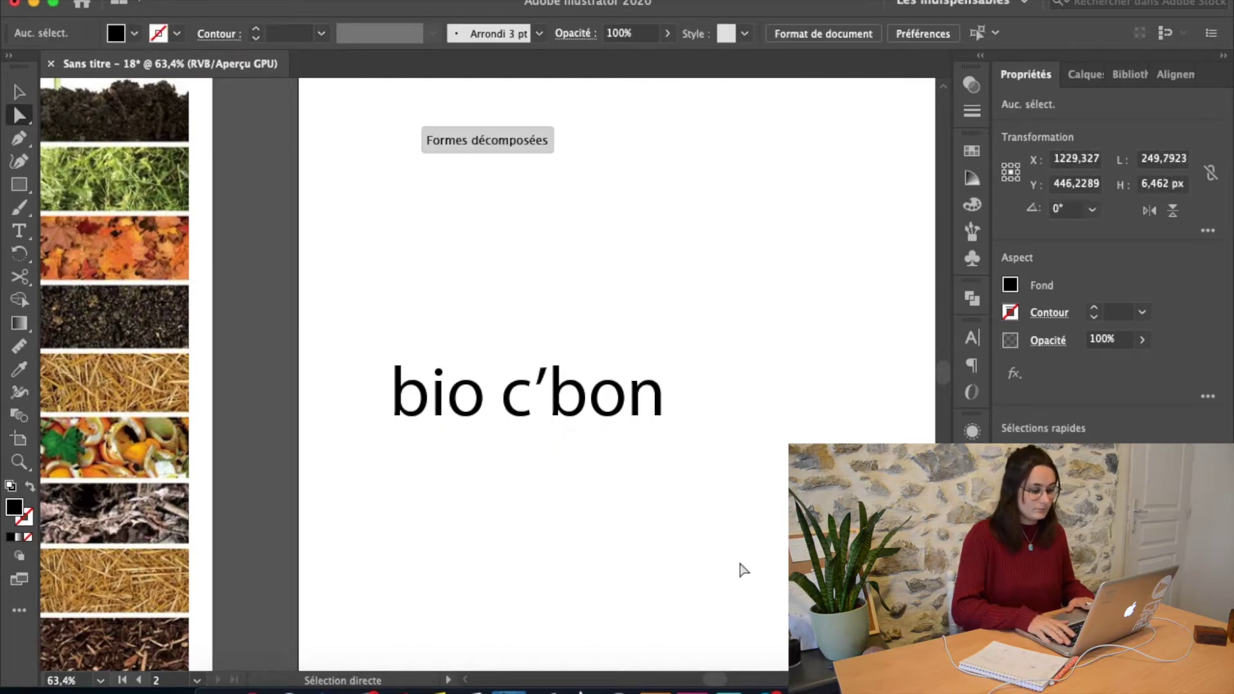
{"action": "left_click_drag", "start_coordinate": [617, 408], "coordinate": [617, 187]}
{"action": "left_click_drag", "start_coordinate": [617, 386], "coordinate": [612, 455]}
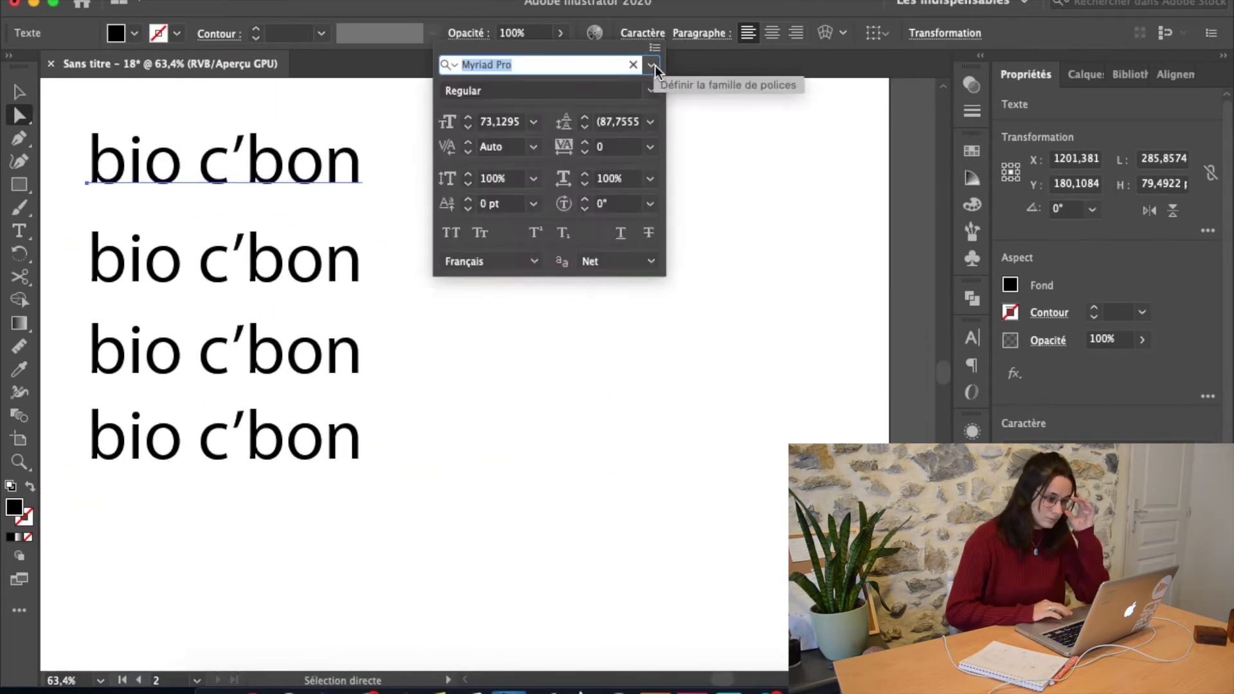
Step through the font families and set the top bio c'bon copy in a bold rounded typeface.
{"action": "left_click", "coordinate": [651, 64]}
{"action": "key", "text": "Down"}
{"action": "key", "text": "Down"}
{"action": "key", "text": "Down"}
{"action": "key", "text": "Down"}
{"action": "key", "text": "Down"}
{"action": "key", "text": "Down"}
{"action": "key", "text": "Down"}
{"action": "key", "text": "Down"}
{"action": "key", "text": "Down"}
{"action": "key", "text": "Down"}
{"action": "key", "text": "Down"}
{"action": "key", "text": "Down"}
{"action": "key", "text": "Down"}
{"action": "key", "text": "Down"}
{"action": "key", "text": "Down"}
{"action": "key", "text": "Down"}
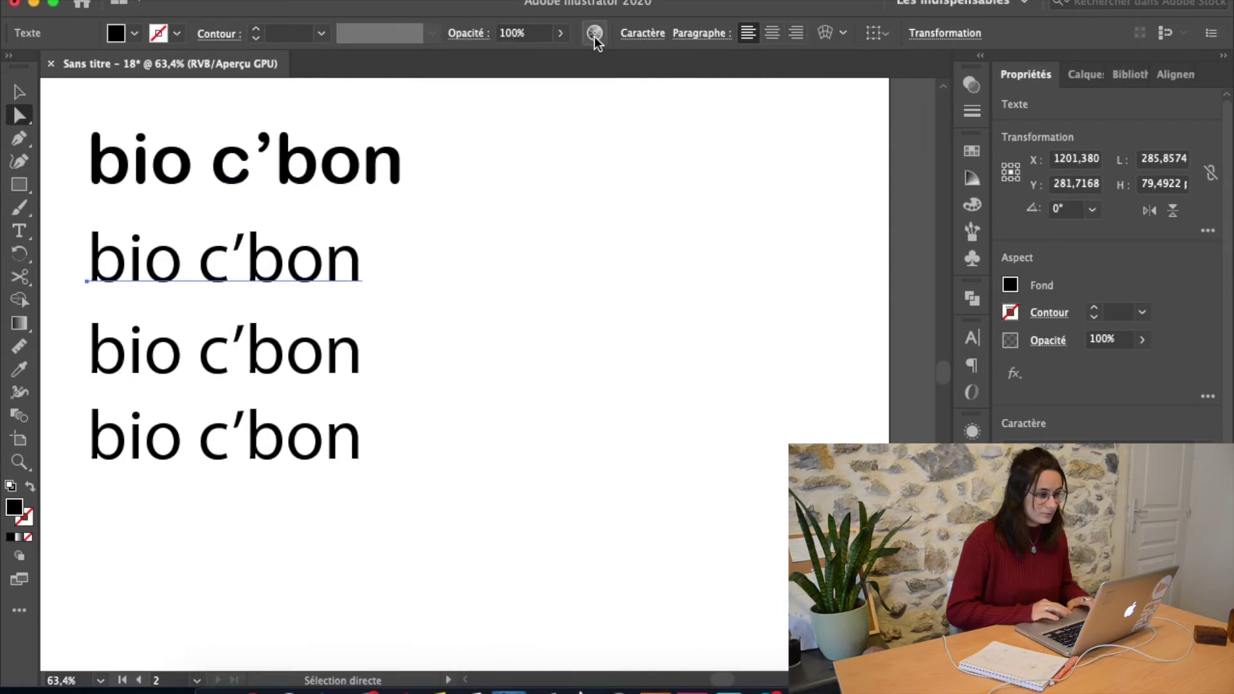
Browse the installed fonts with live previews on the second bio c'bon copy.
{"action": "left_click", "coordinate": [651, 64]}
{"action": "scroll", "coordinate": [699, 460], "scroll_direction": "down", "scroll_amount": 10}
{"action": "scroll", "coordinate": [699, 461], "scroll_direction": "down", "scroll_amount": 15}
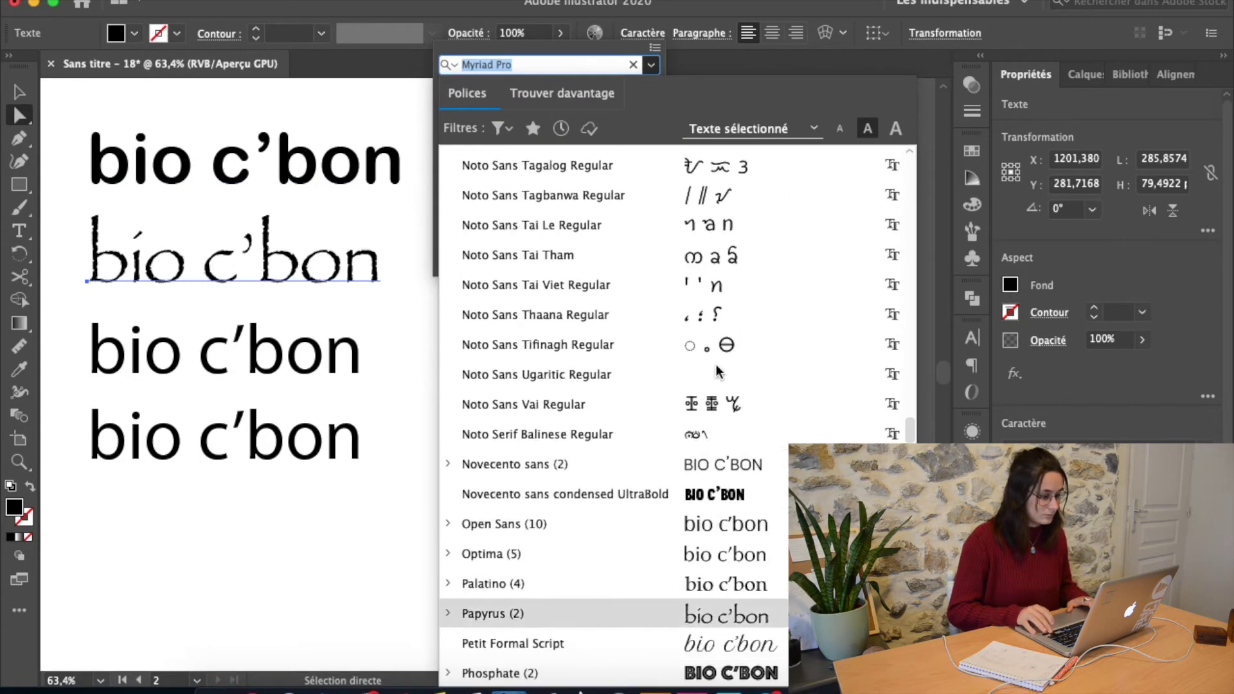
{"action": "key", "text": "Escape"}
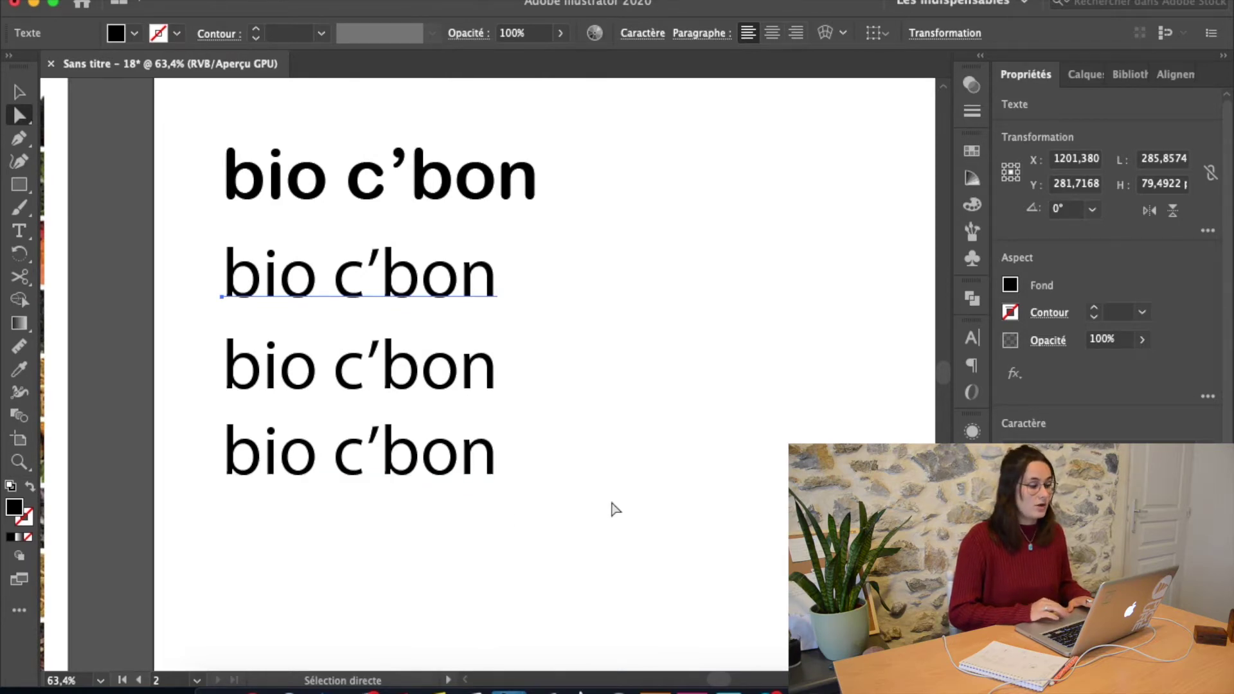
Switch to Creative Cloud, open the Adobe Fonts catalogue in the browser and preview its families with the sample text bio c'bon.
{"action": "left_click", "coordinate": [722, 458]}
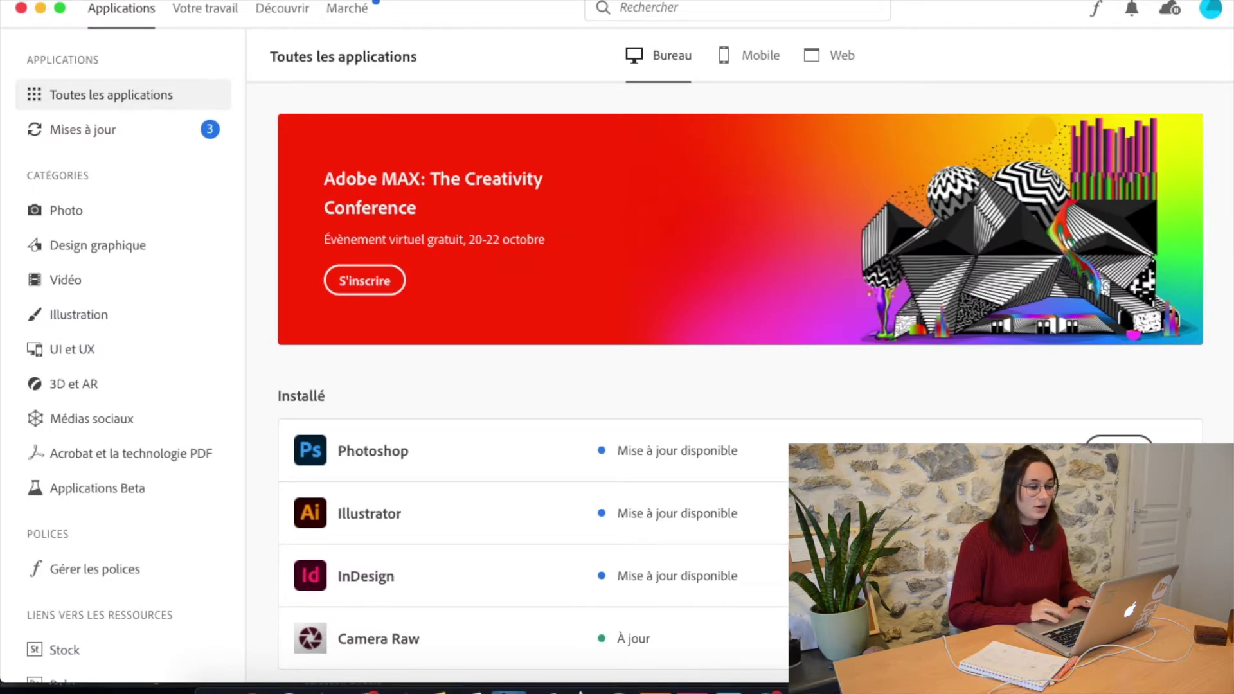
{"action": "left_click", "coordinate": [1103, 12]}
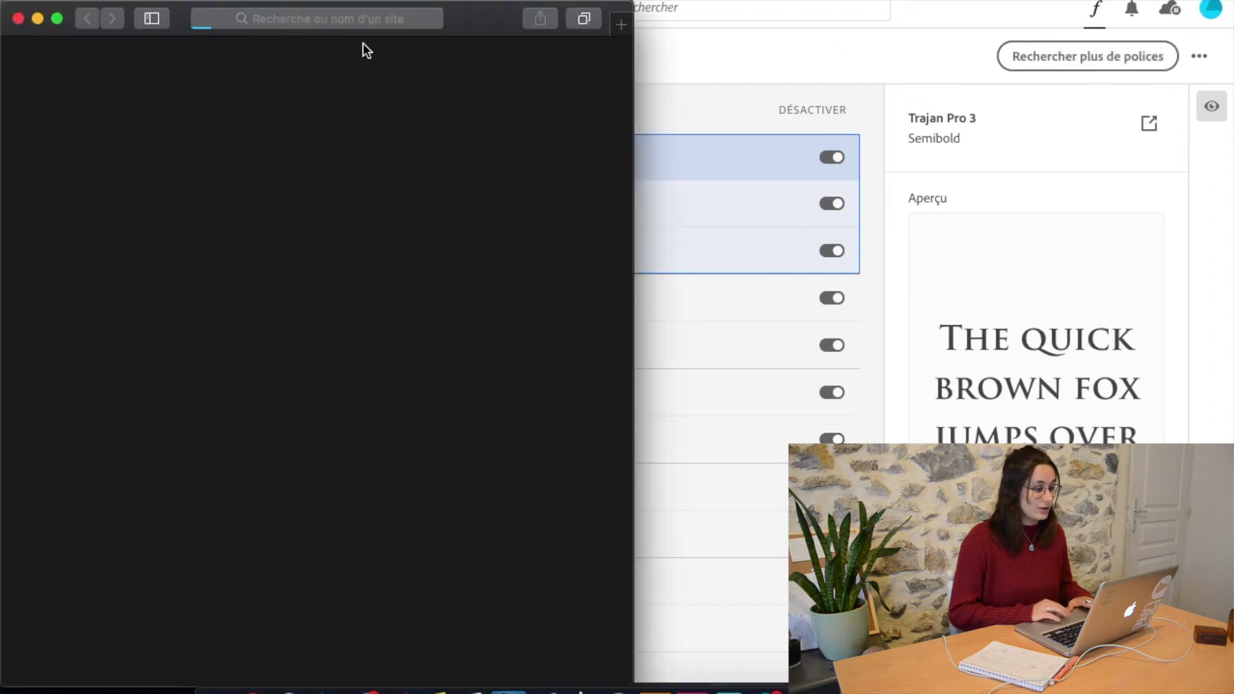
{"action": "left_click", "coordinate": [58, 19]}
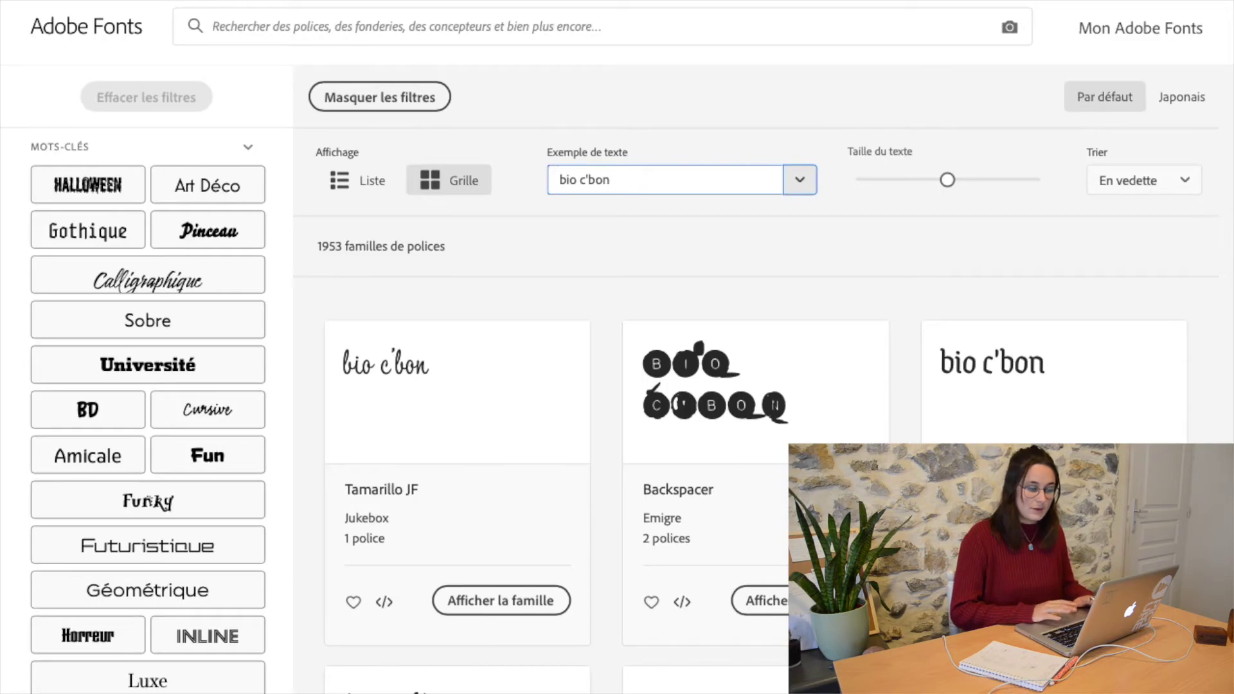
Filter the font families by the Arrondi style and open the Co, VAG Rundschrift D and FF Cocon families in separate tabs.
{"action": "scroll", "coordinate": [226, 344], "scroll_direction": "down", "scroll_amount": 2}
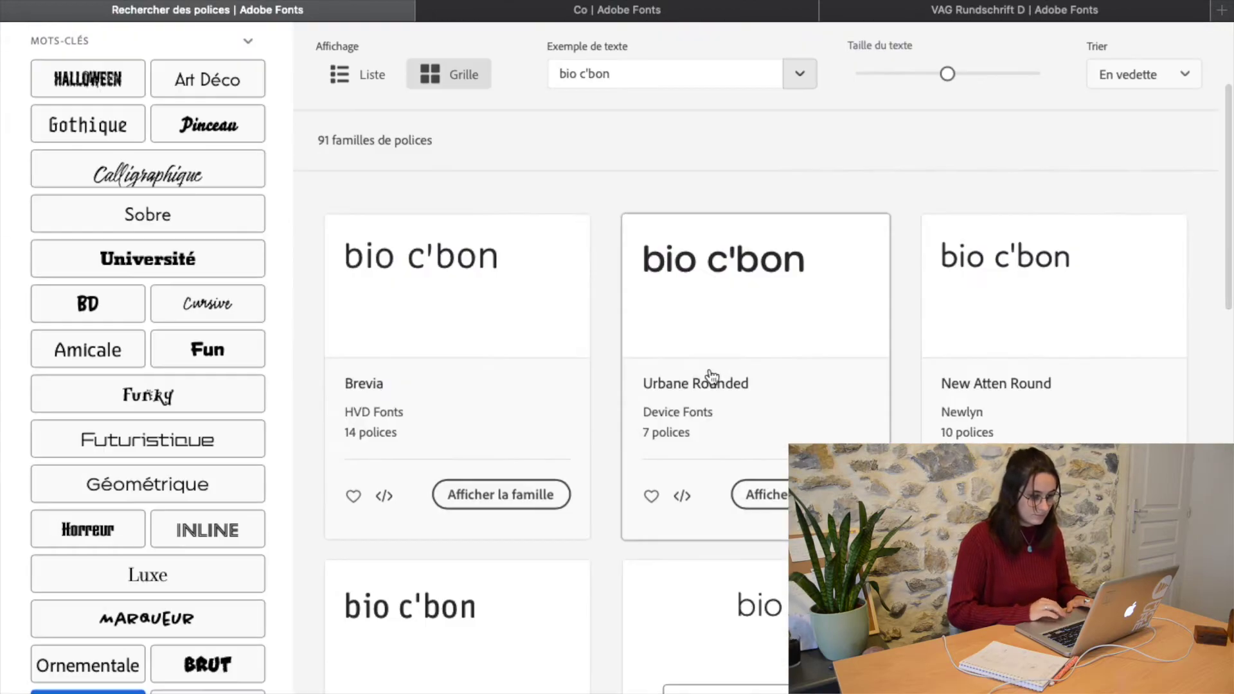
{"action": "scroll", "coordinate": [711, 376], "scroll_direction": "down", "scroll_amount": 20}
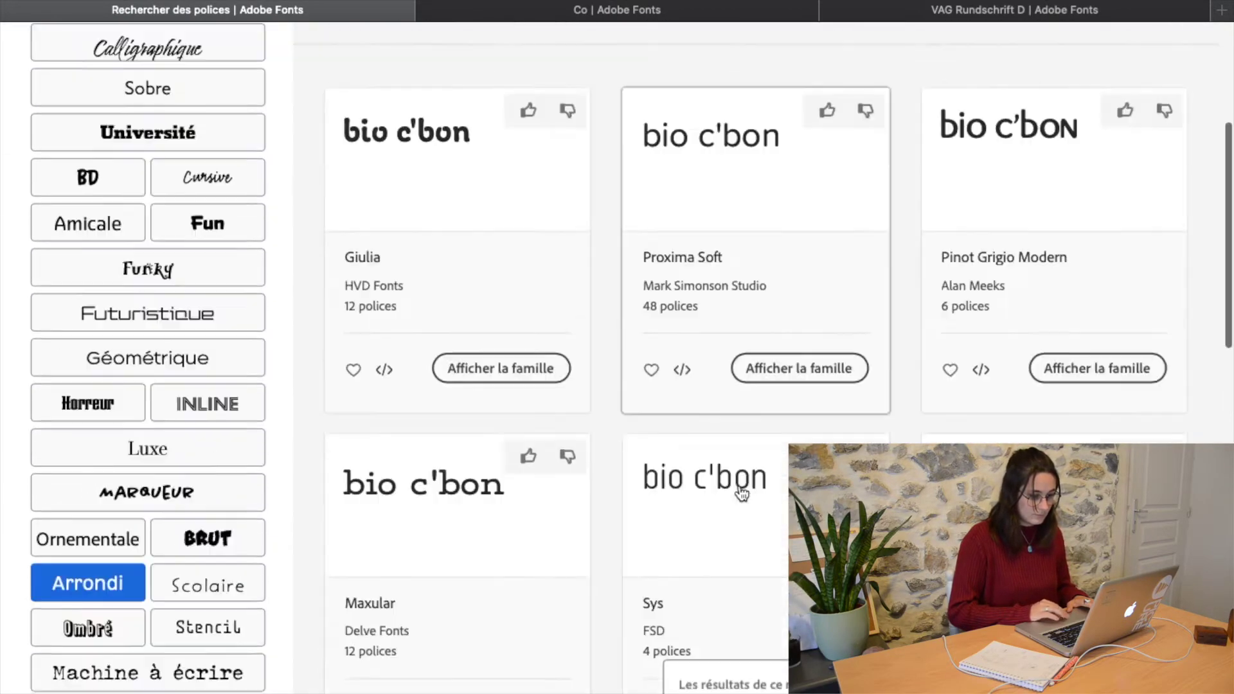
{"action": "left_click", "coordinate": [771, 586]}
{"action": "scroll", "coordinate": [712, 376], "scroll_direction": "down", "scroll_amount": 10}
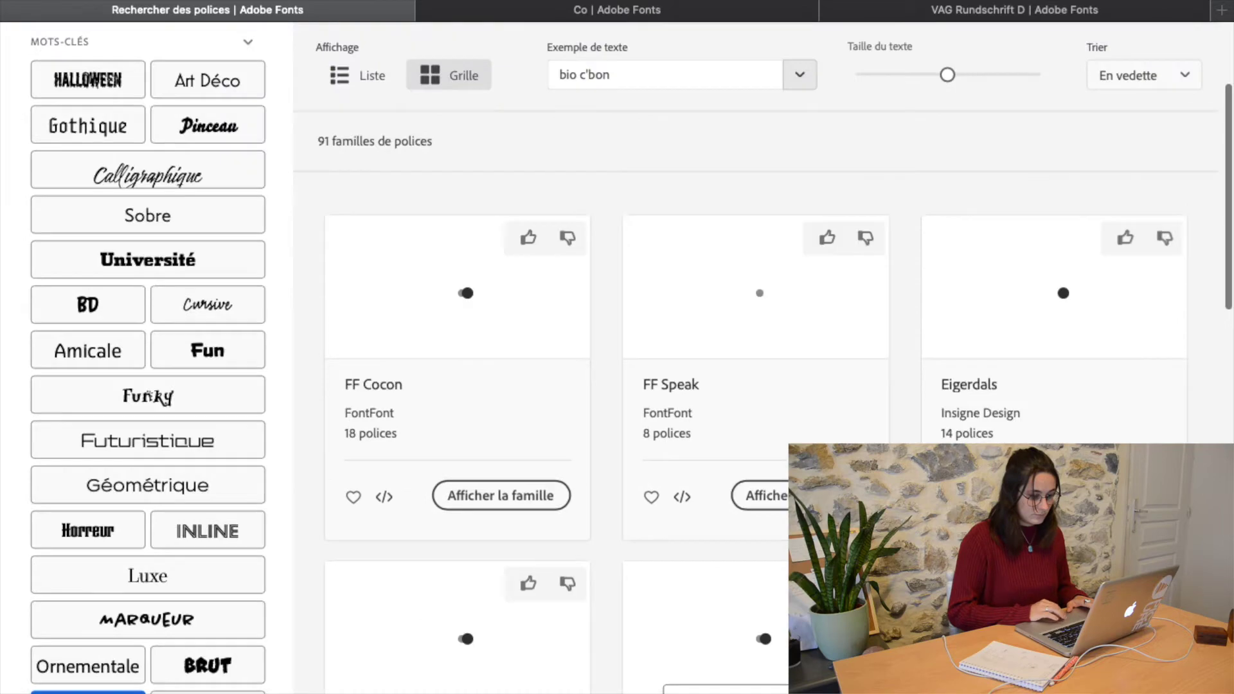
{"action": "scroll", "coordinate": [711, 376], "scroll_direction": "down", "scroll_amount": 15}
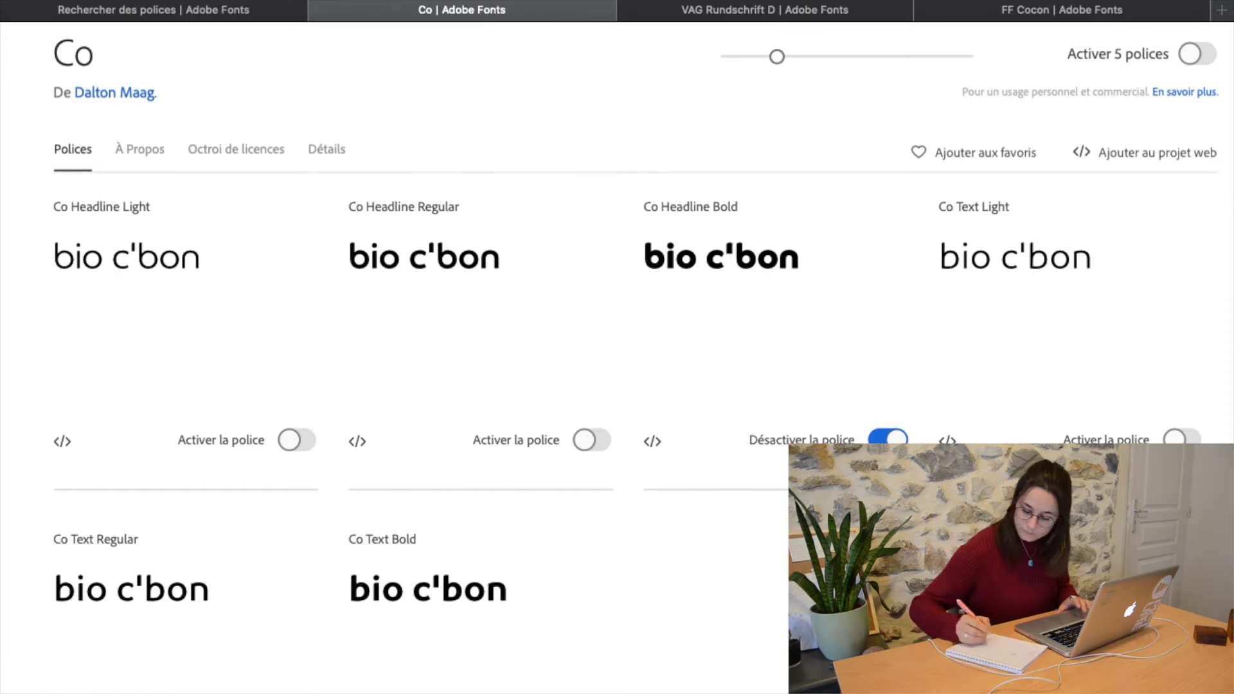
Activate the Co Headline Bold, VAG Rundschrift D Regular and CoconPro-Bold fonts from their family pages.
{"action": "key", "text": "super+w"}
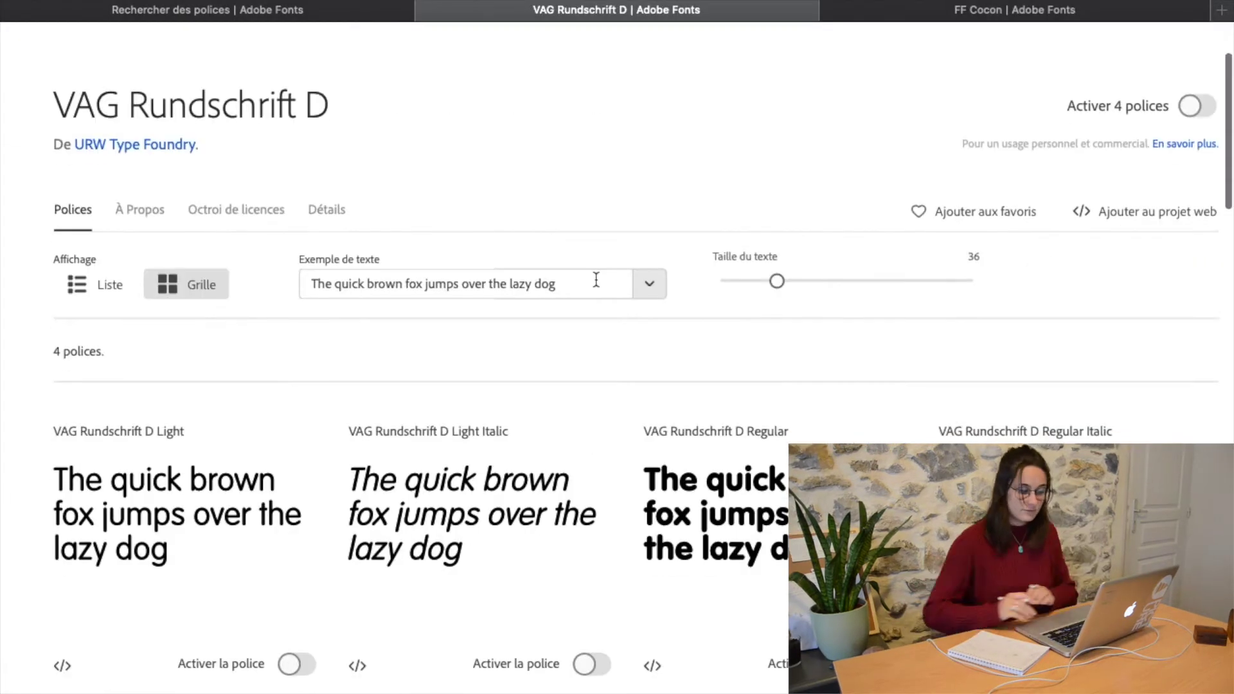
{"action": "triple_click", "coordinate": [596, 278]}
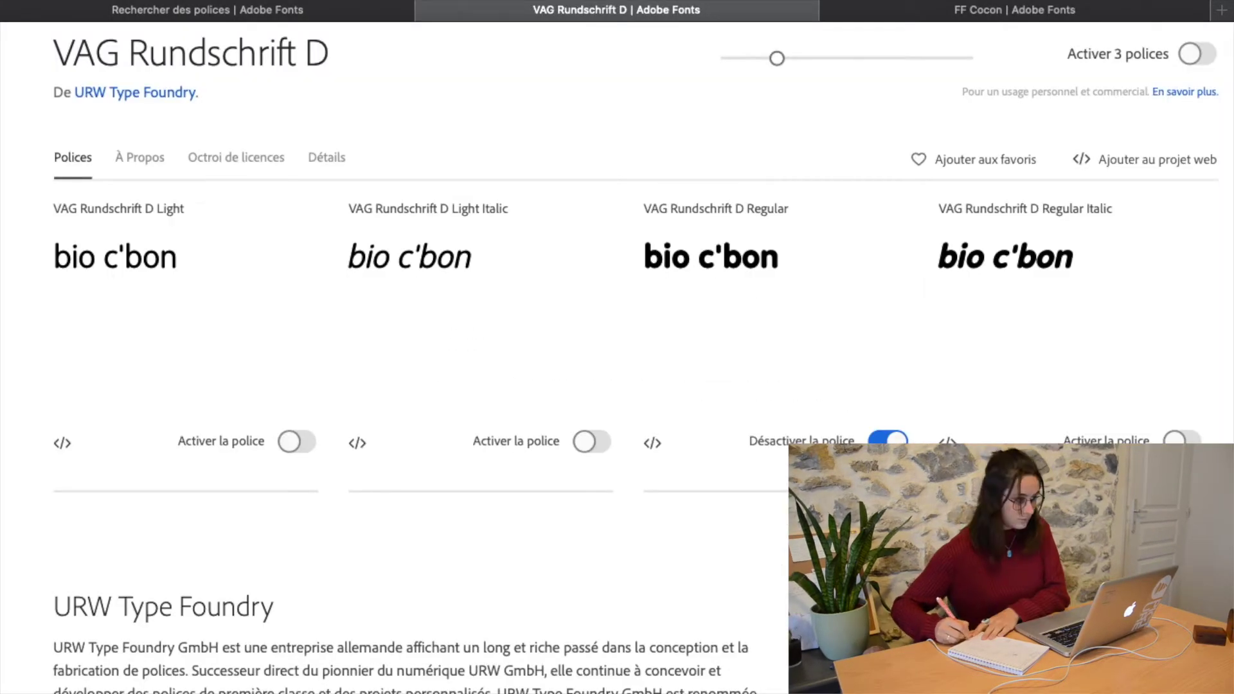
{"action": "key", "text": "super+w"}
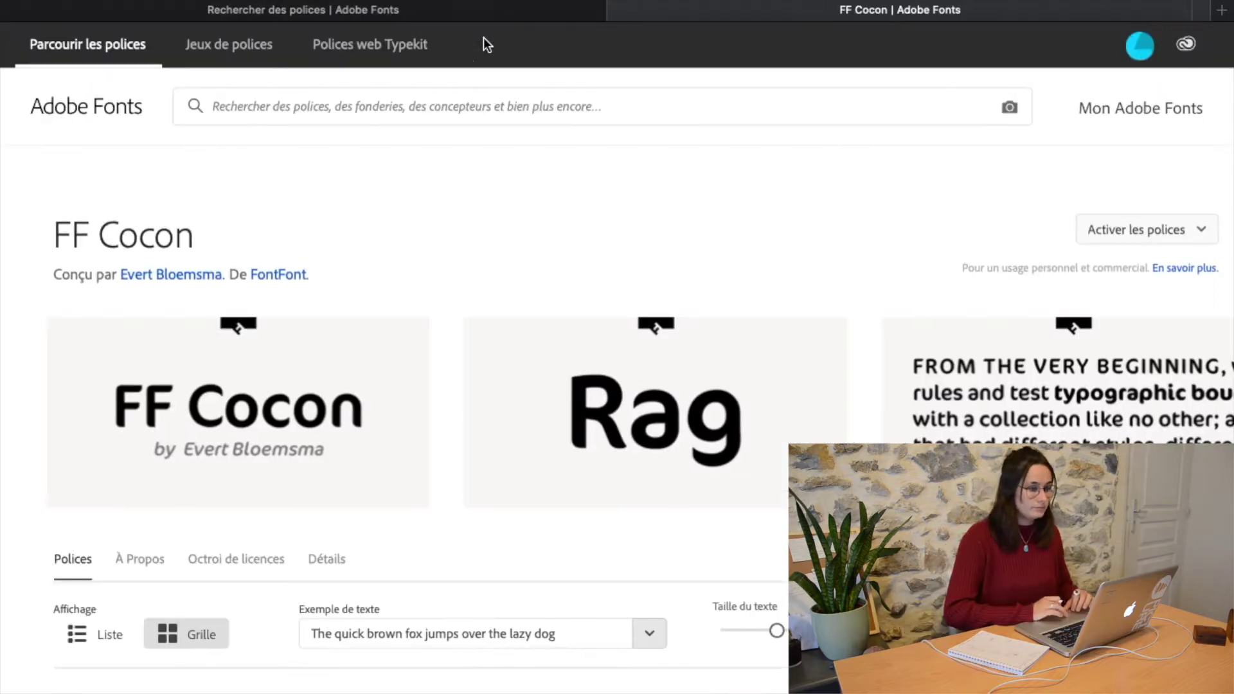
{"action": "scroll", "coordinate": [568, 386], "scroll_direction": "down", "scroll_amount": 2}
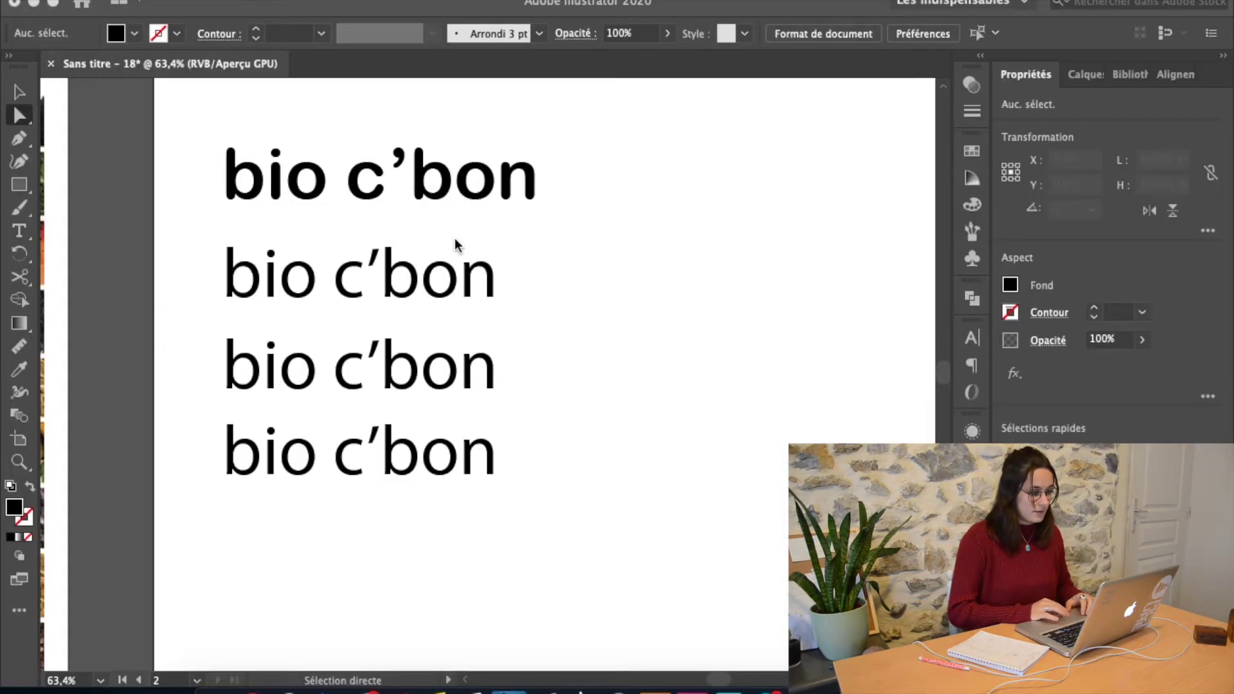
Switch back to Illustrator and set the second bio c'bon copy in Co Headline Bold.
{"action": "left_click", "coordinate": [394, 294]}
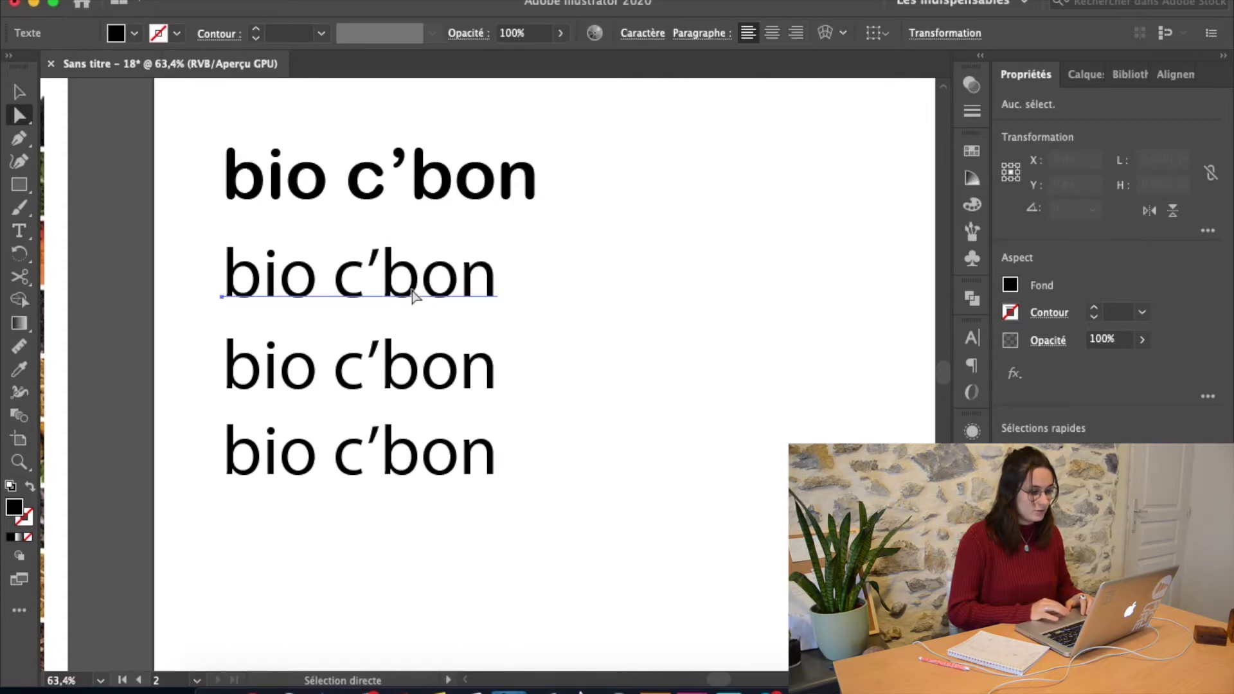
{"action": "left_click", "coordinate": [540, 138], "text": "shift"}
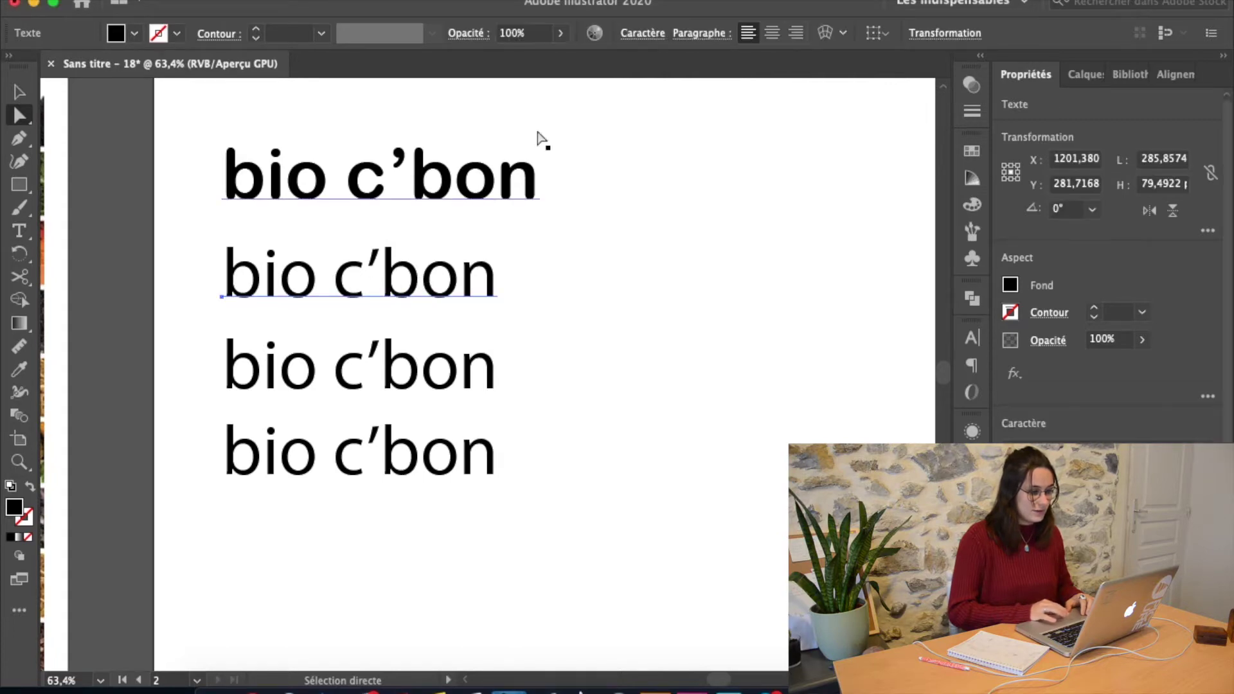
{"action": "left_click", "coordinate": [637, 30]}
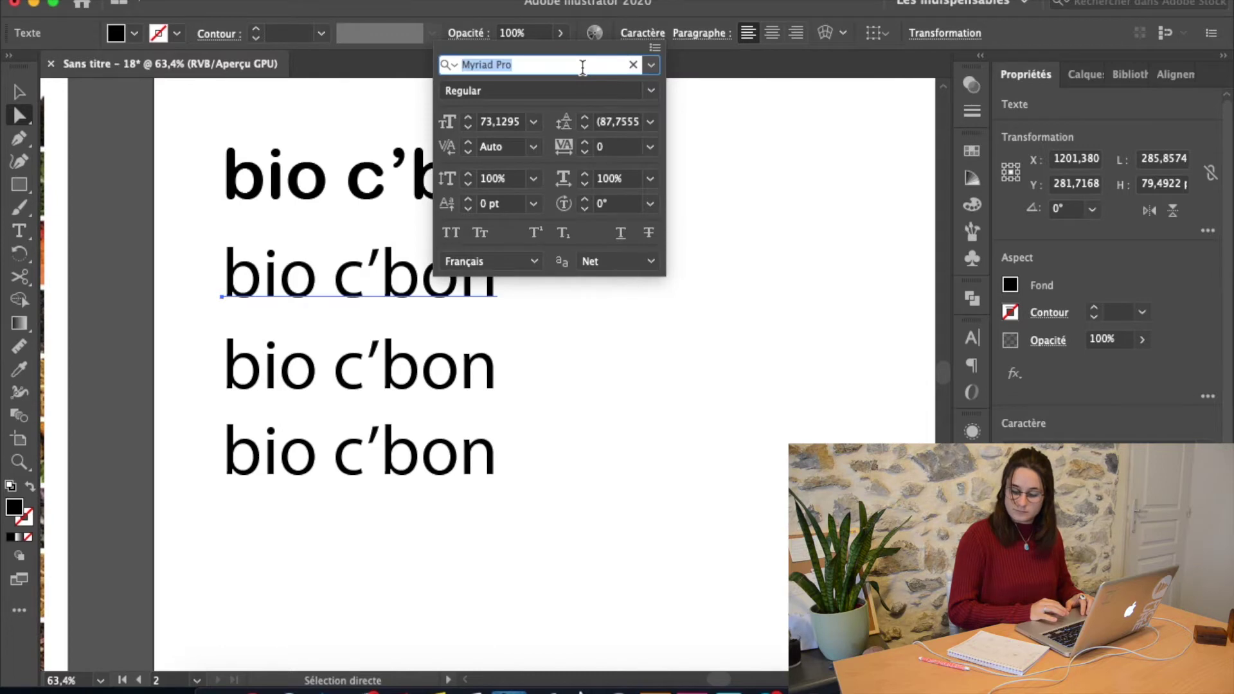
{"action": "type", "text": "Co"}
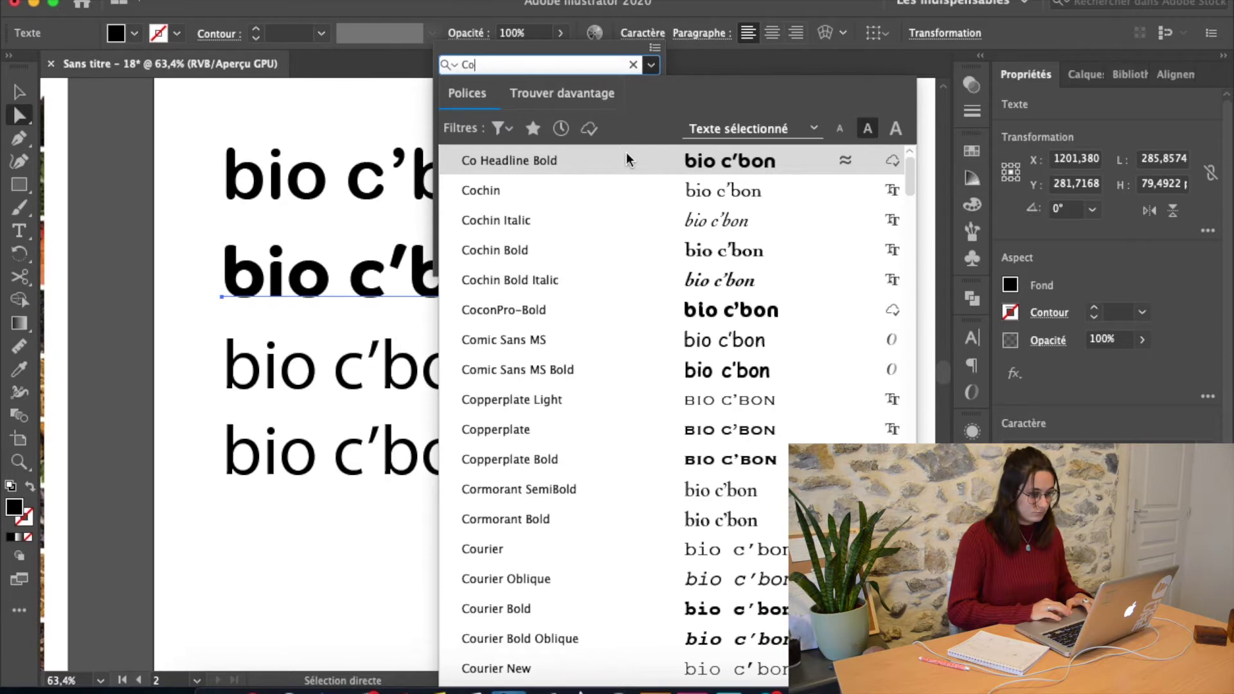
{"action": "left_click", "coordinate": [625, 160]}
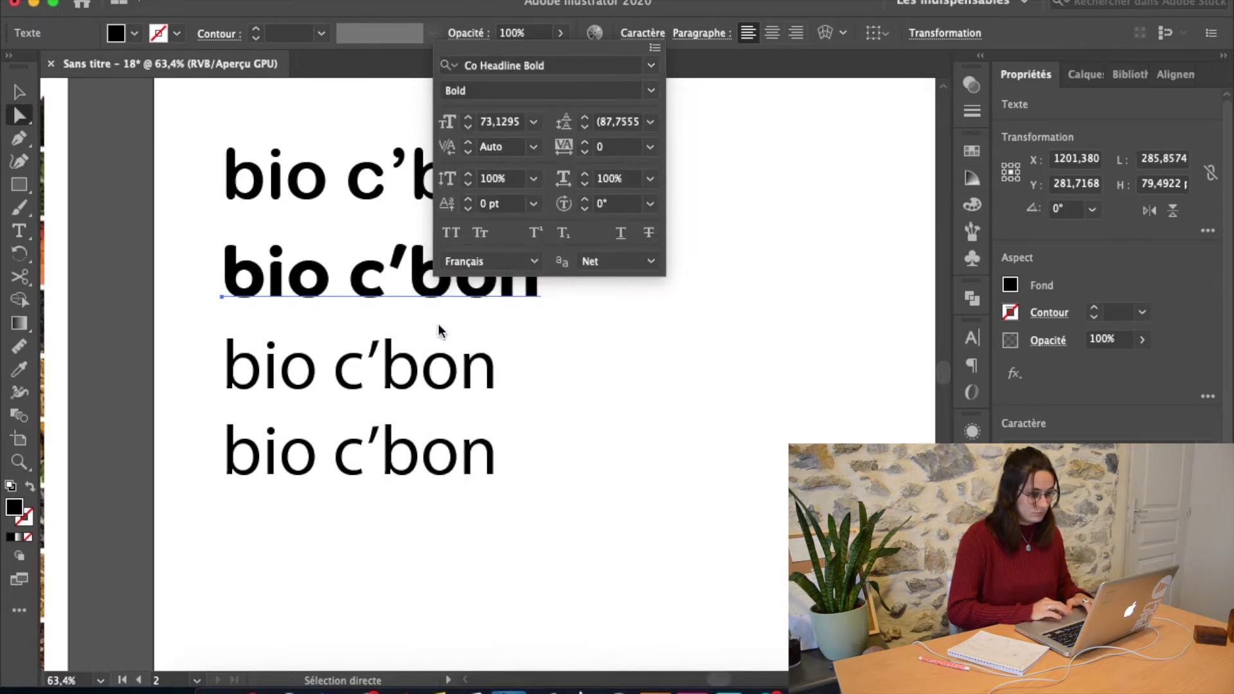
{"action": "key", "text": "Escape"}
Set the third bio c'bon copy in VAG Rundschrift D.
{"action": "left_click", "coordinate": [426, 376]}
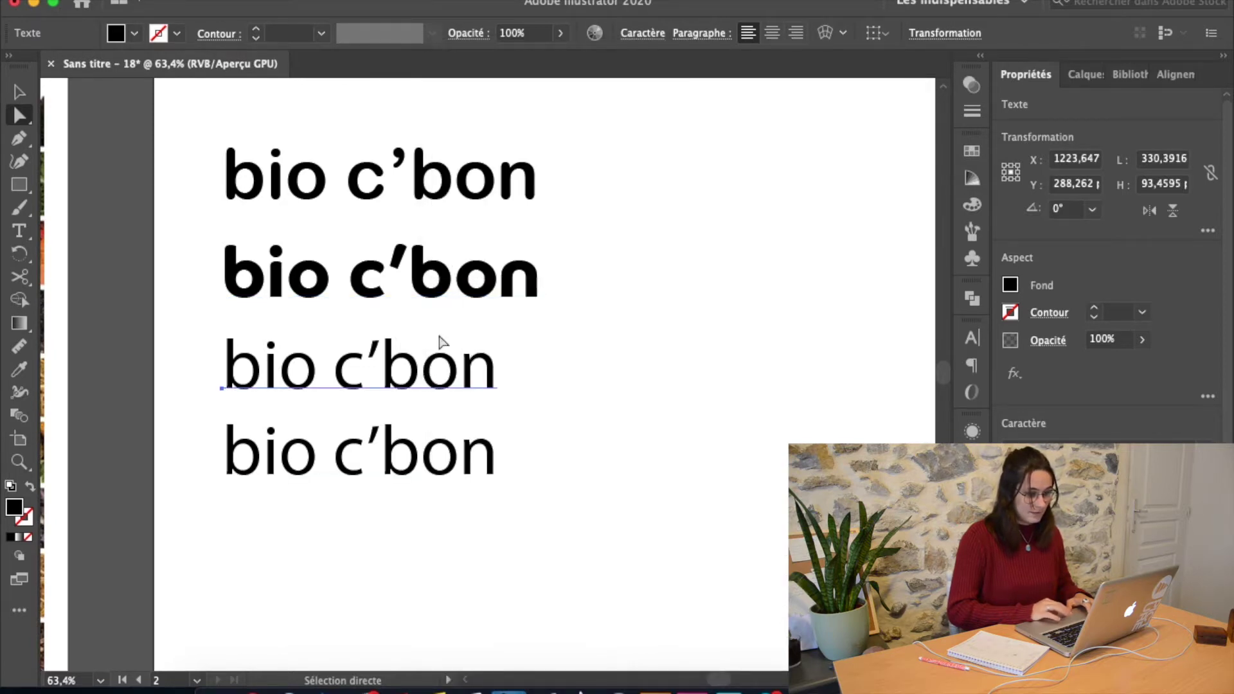
{"action": "left_click", "coordinate": [641, 36]}
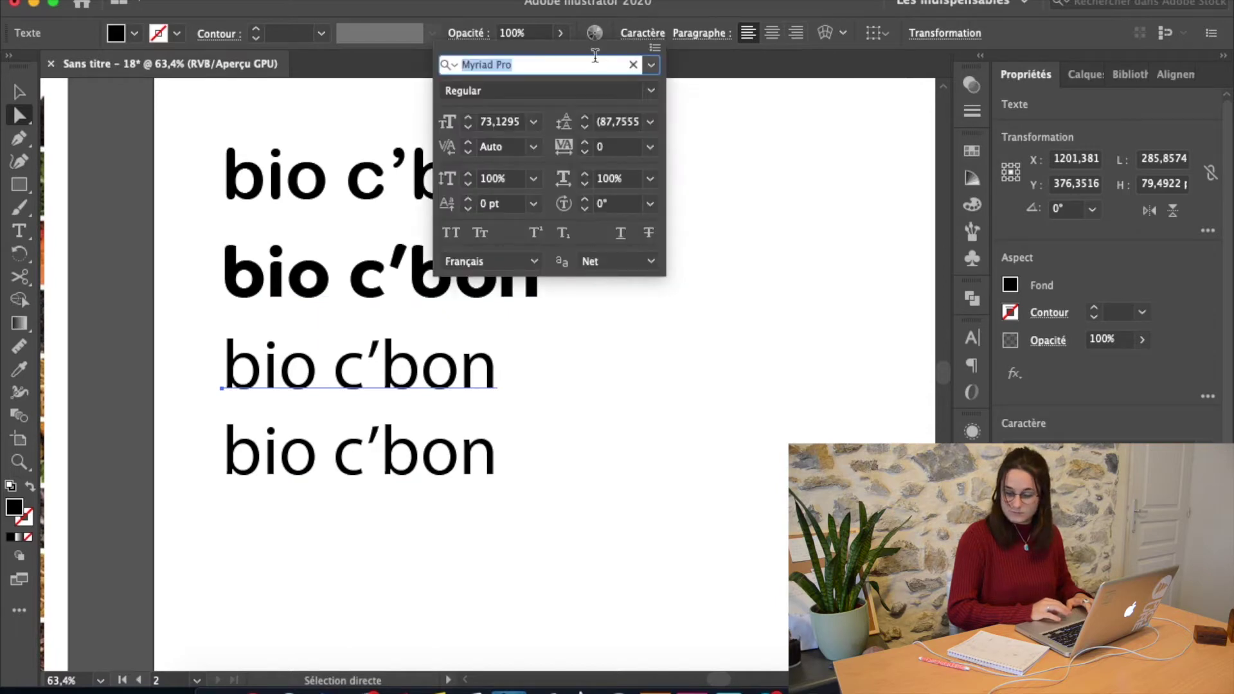
{"action": "type", "text": "VAg"}
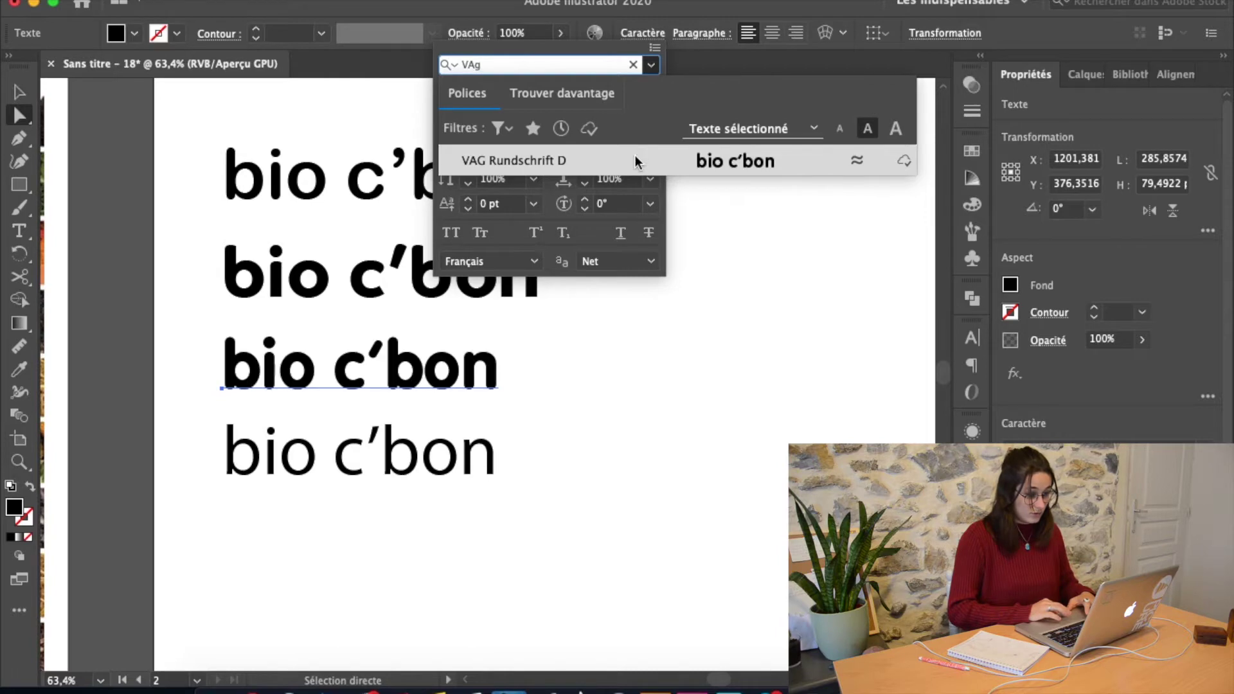
{"action": "left_click", "coordinate": [635, 156]}
Search the fonts for "FF" with the fourth bio c'bon copy selected.
{"action": "left_click", "coordinate": [426, 454]}
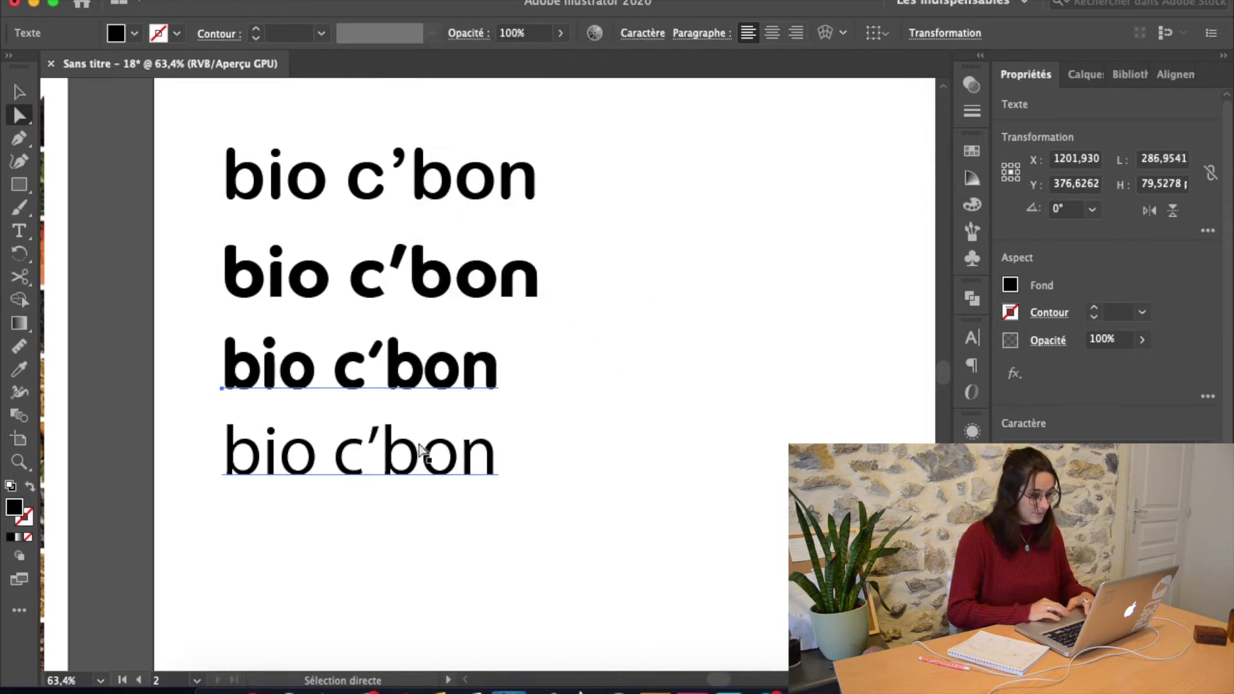
{"action": "left_click", "coordinate": [657, 40]}
{"action": "type", "text": "FF c"}
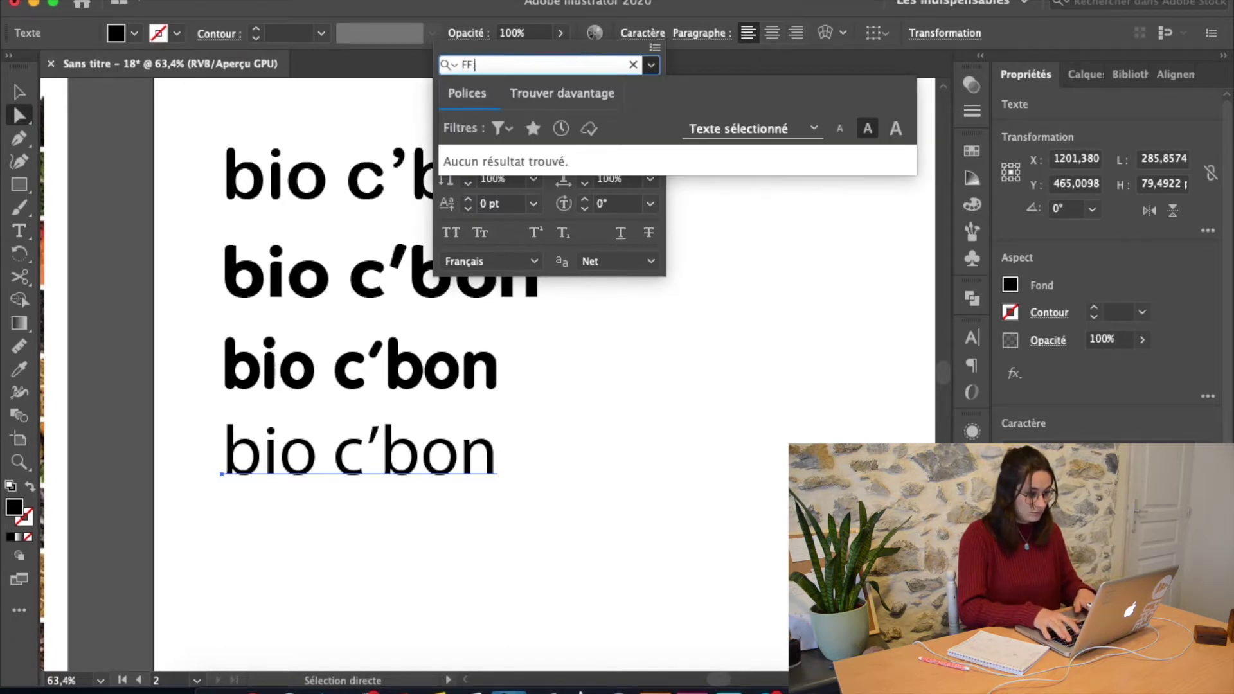
{"action": "key", "text": "BackSpace"}
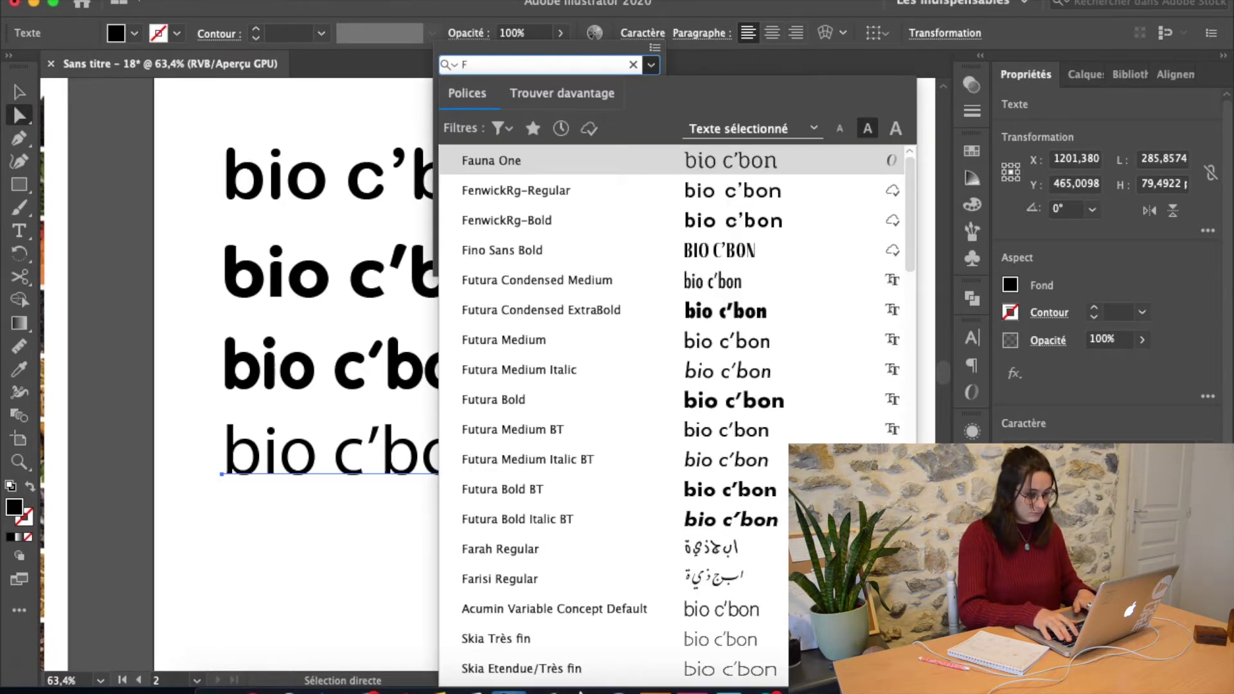
{"action": "type", "text": "F"}
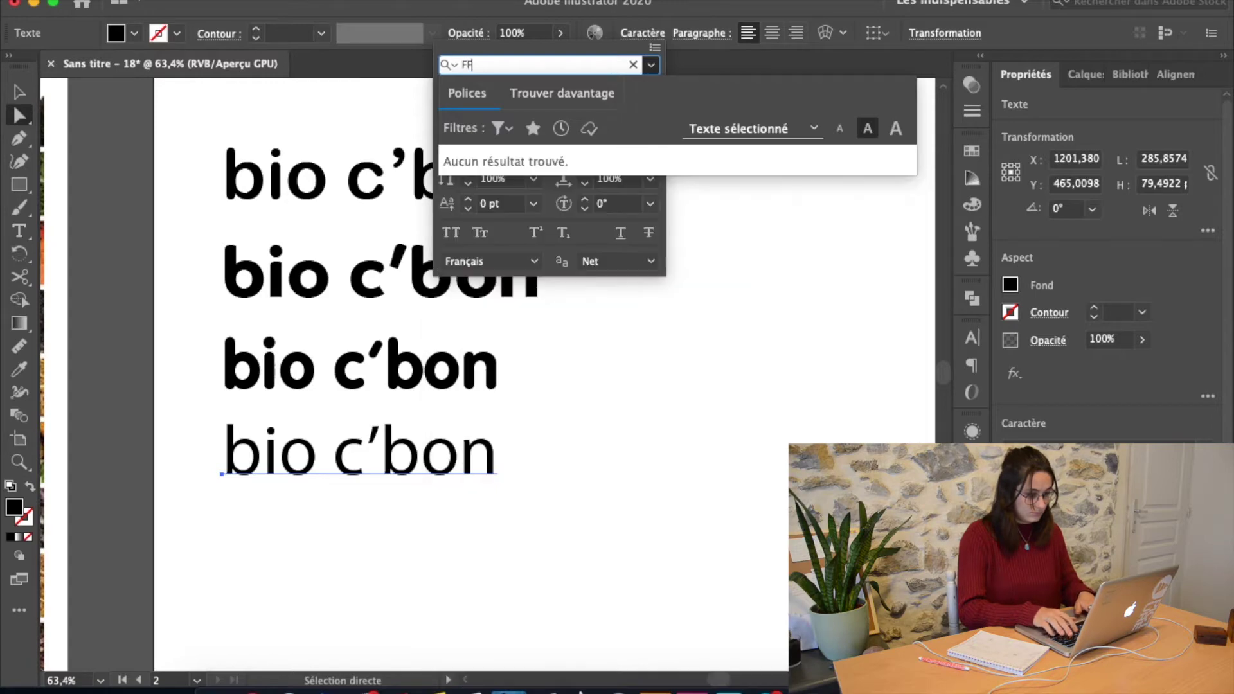
{"action": "key", "text": "Escape"}
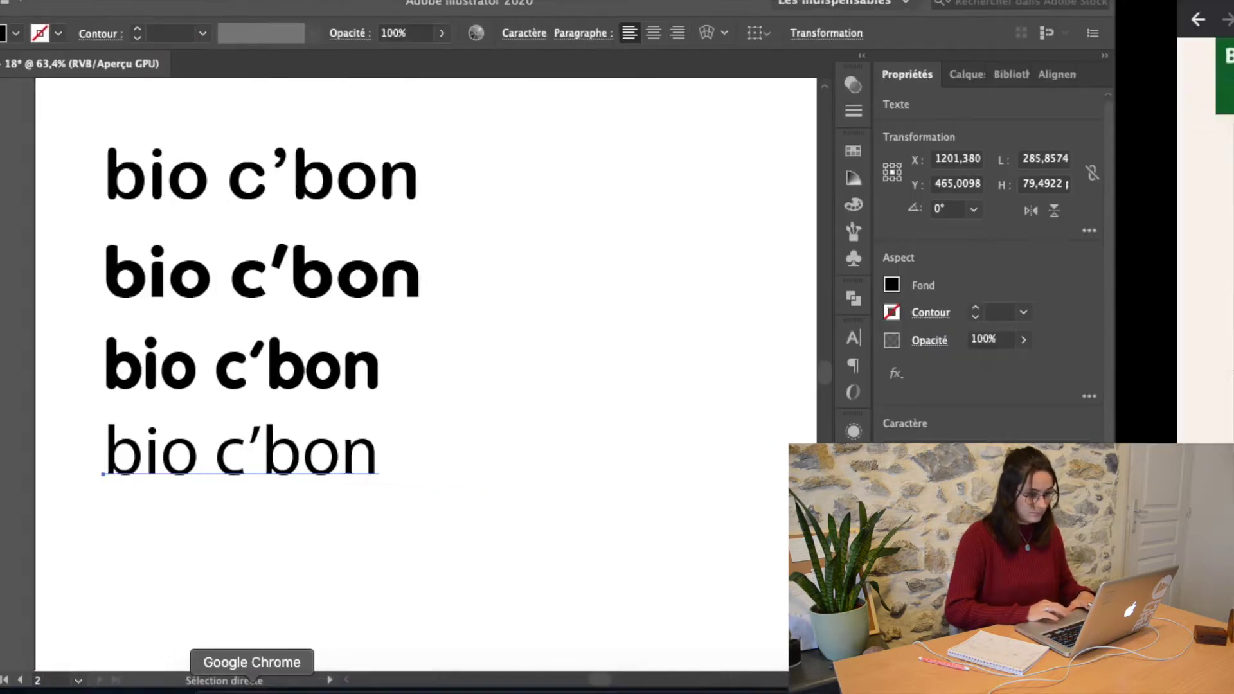
Check FF Cocon Pro among the active Creative Cloud fonts, return to Illustrator and set the fourth bio c'bon copy in CoconPro-Bold.
{"action": "left_click", "coordinate": [263, 681]}
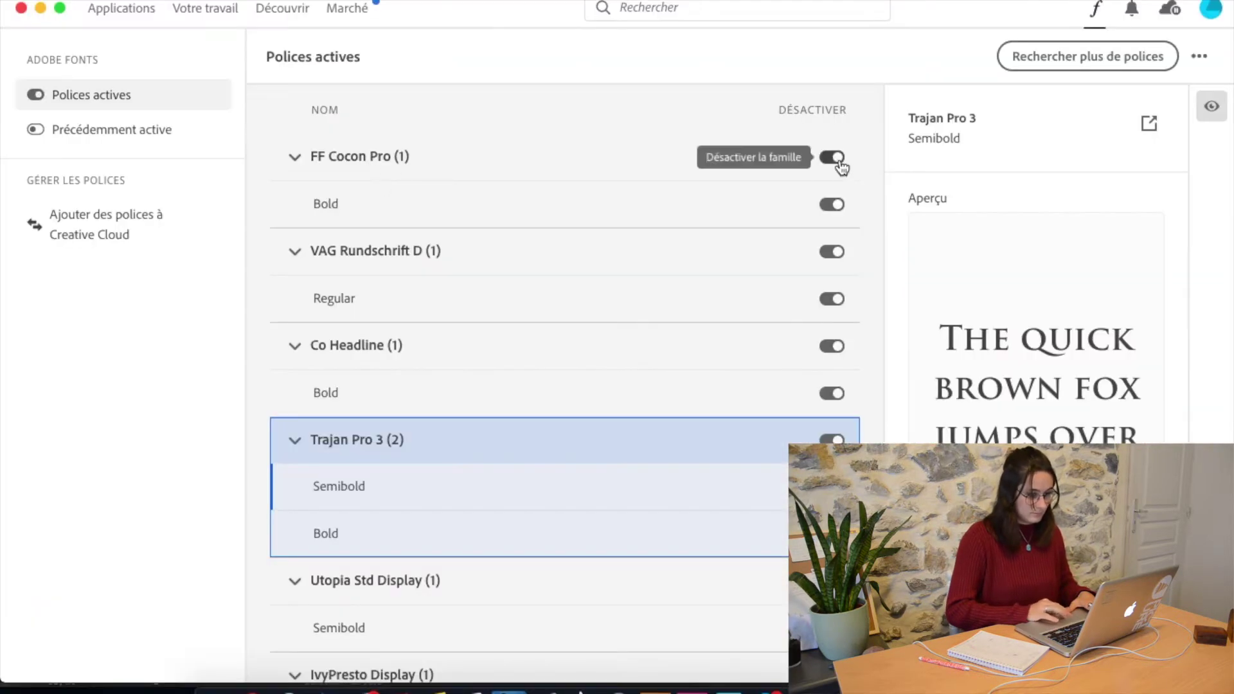
{"action": "left_click", "coordinate": [840, 165]}
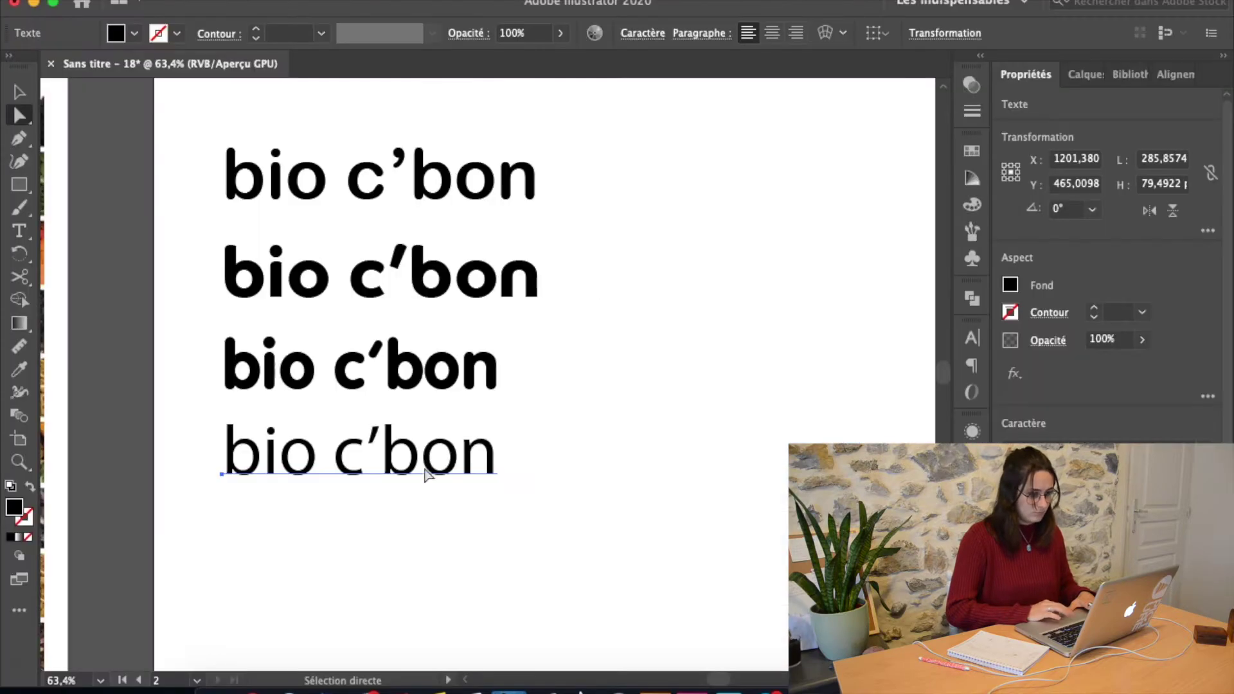
{"action": "left_click", "coordinate": [642, 33]}
{"action": "left_click", "coordinate": [649, 64]}
{"action": "scroll", "coordinate": [622, 418], "scroll_direction": "down", "scroll_amount": 15}
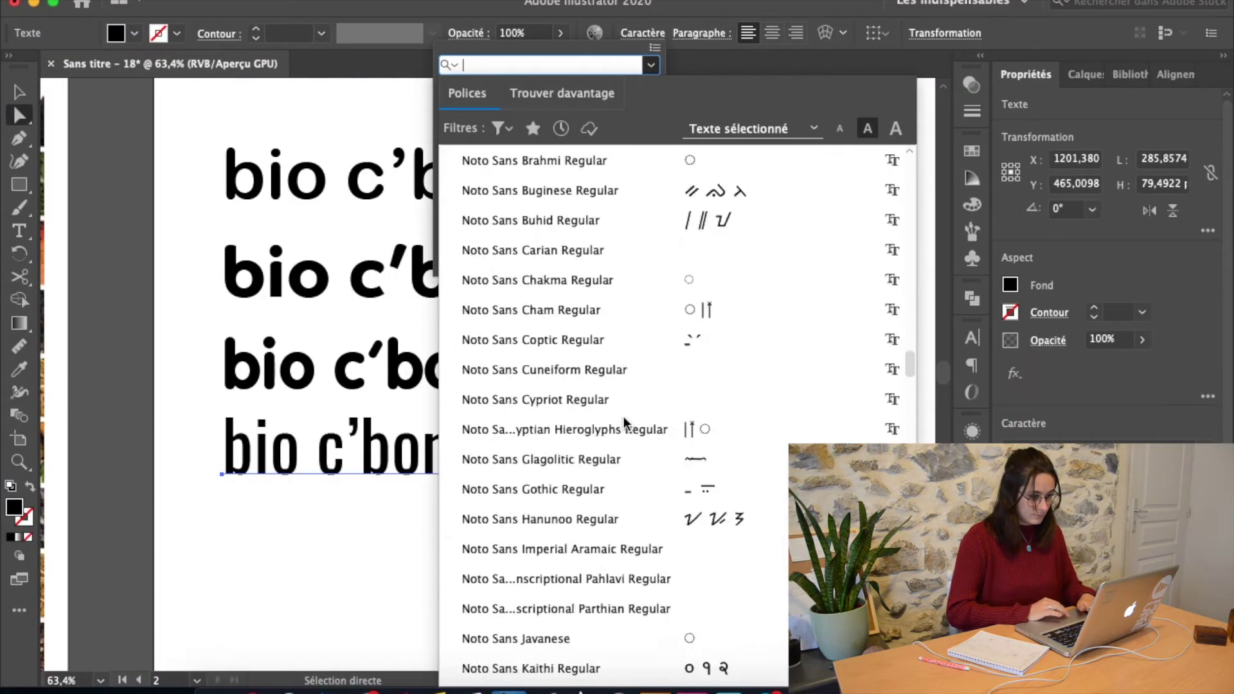
{"action": "scroll", "coordinate": [622, 418], "scroll_direction": "up", "scroll_amount": 10}
{"action": "left_click", "coordinate": [541, 65]}
{"action": "type", "text": "coco"}
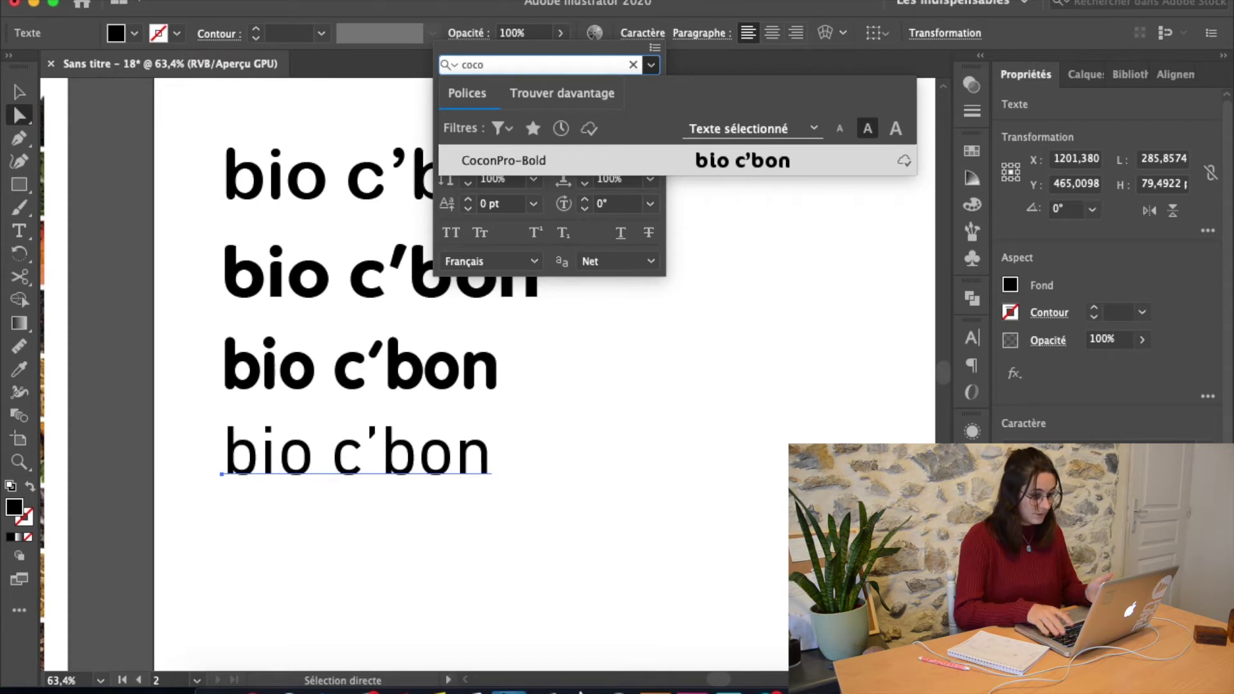
{"action": "key", "text": "Return"}
{"action": "left_click", "coordinate": [757, 246]}
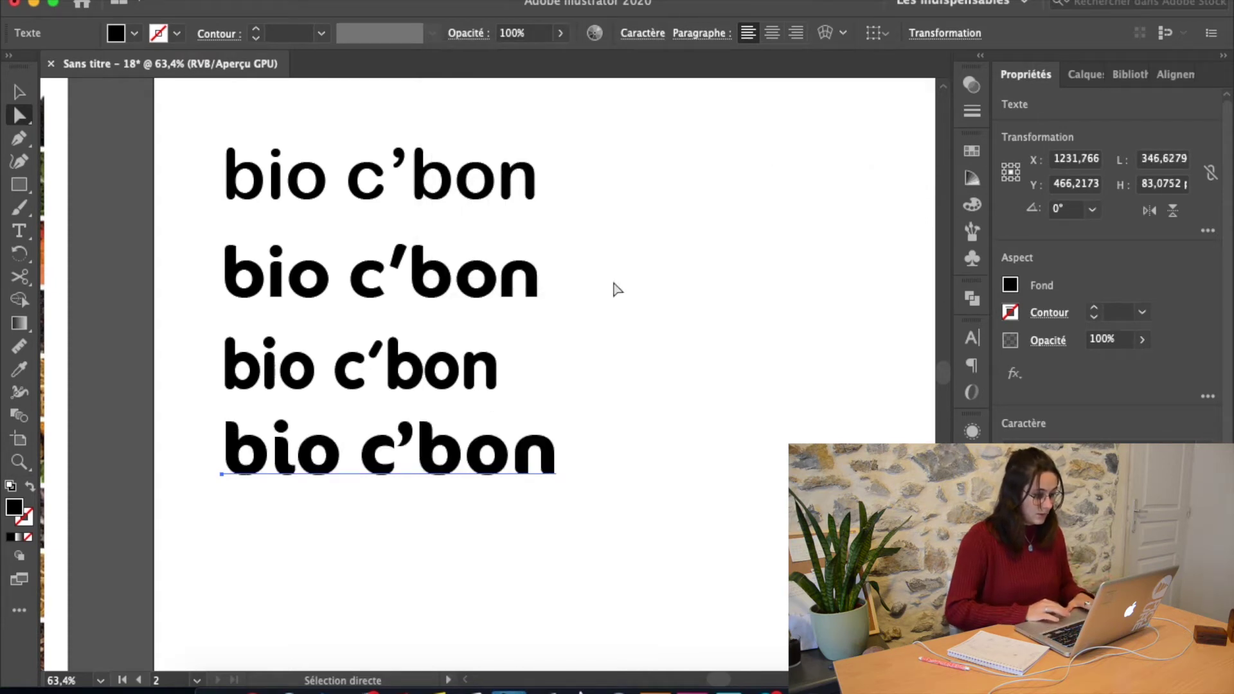
Move the first three bio c'bon copies off the artboard beyond its right edge and shift the CoconPro-Bold copy toward the middle.
{"action": "left_click_drag", "start_coordinate": [490, 455], "coordinate": [487, 479]}
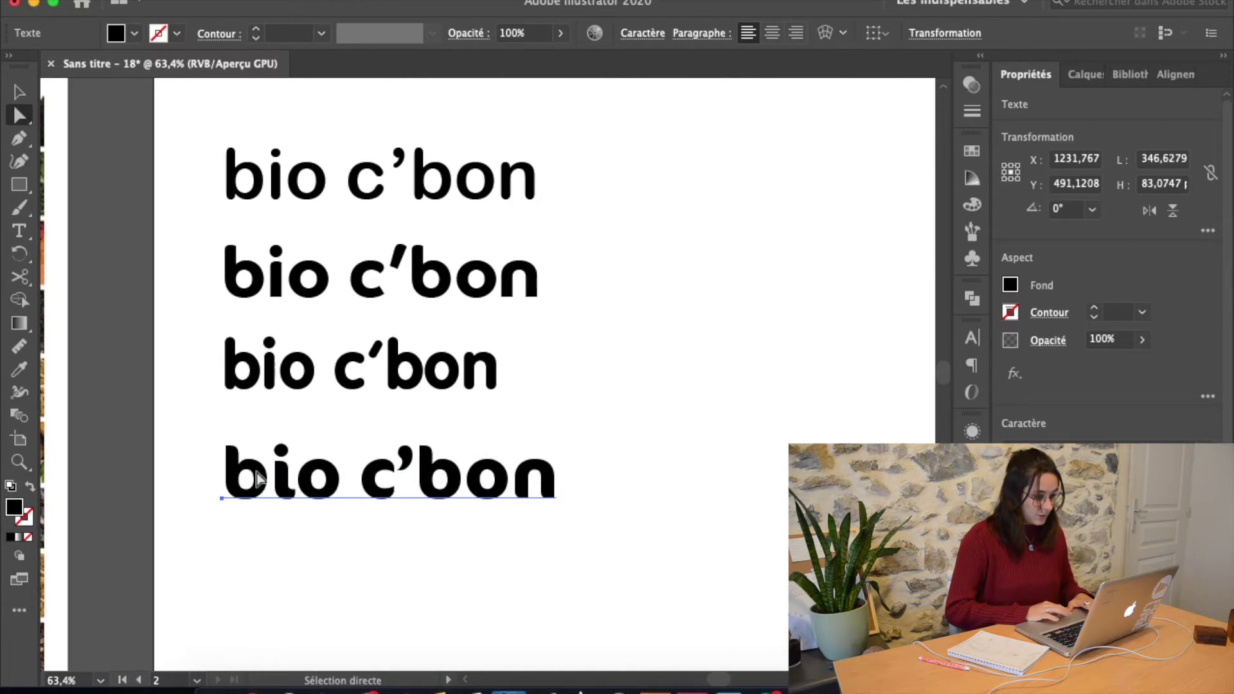
{"action": "left_click", "coordinate": [354, 606]}
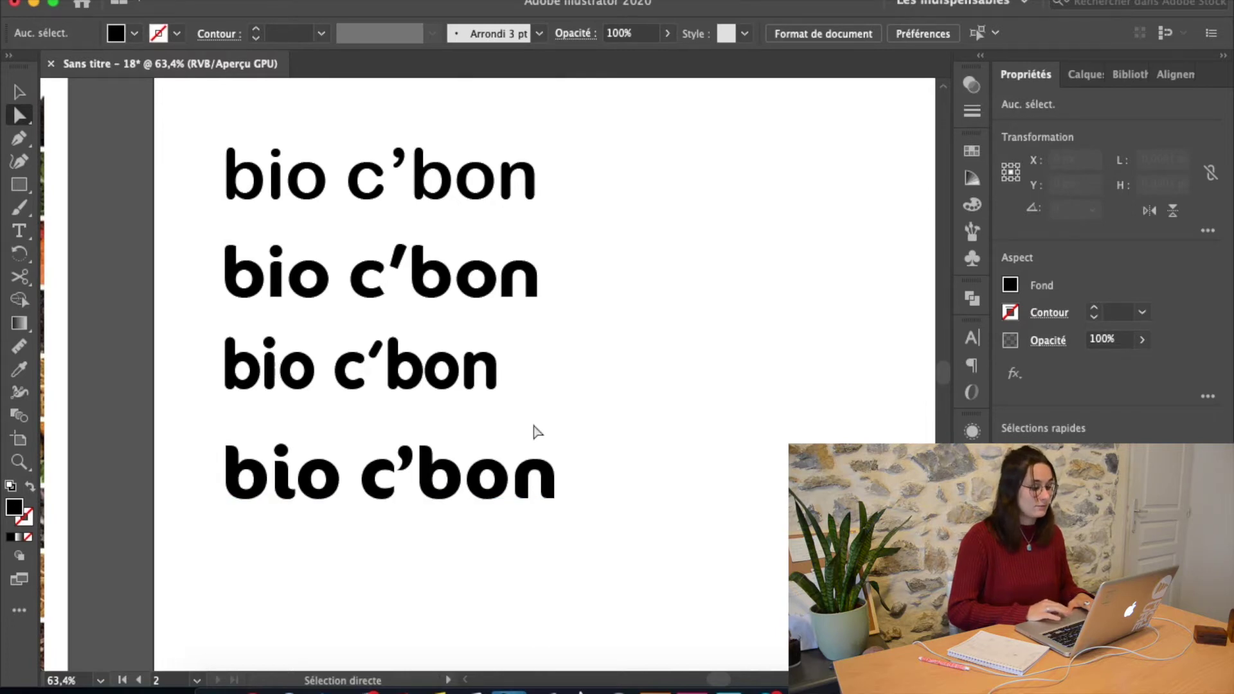
{"action": "scroll", "coordinate": [482, 462], "scroll_direction": "down", "scroll_amount": 1}
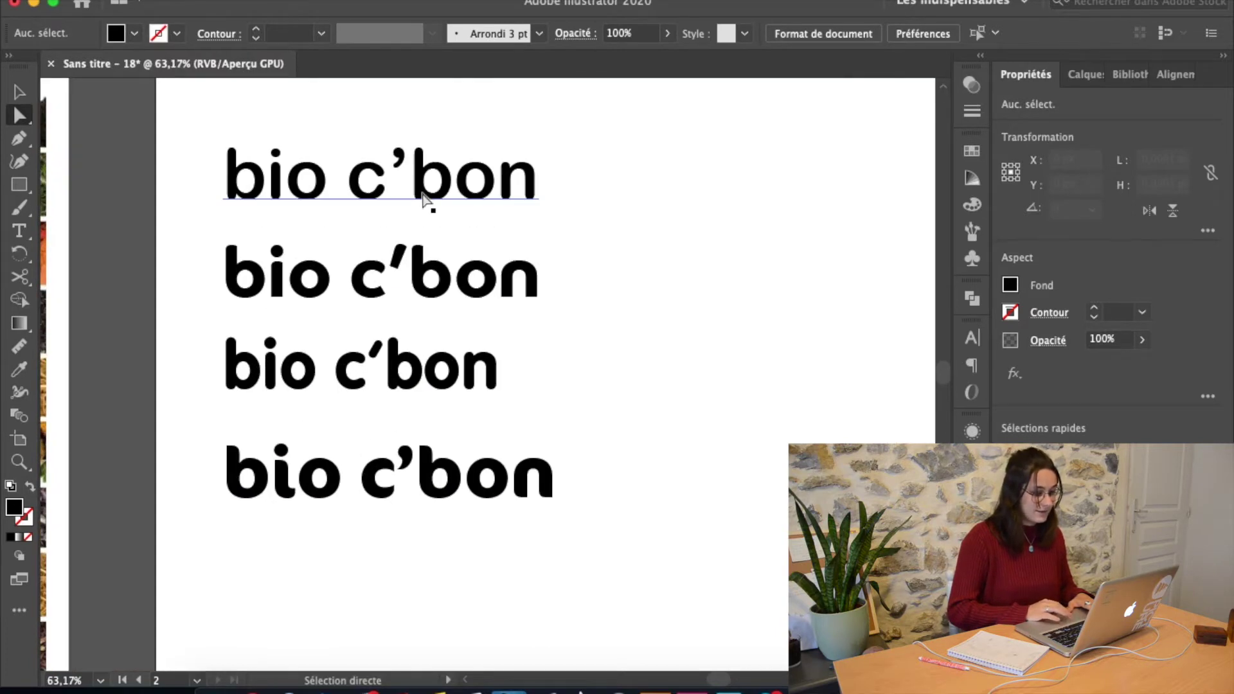
{"action": "left_click", "coordinate": [441, 349]}
{"action": "scroll", "coordinate": [512, 372], "scroll_direction": "down", "scroll_amount": 2}
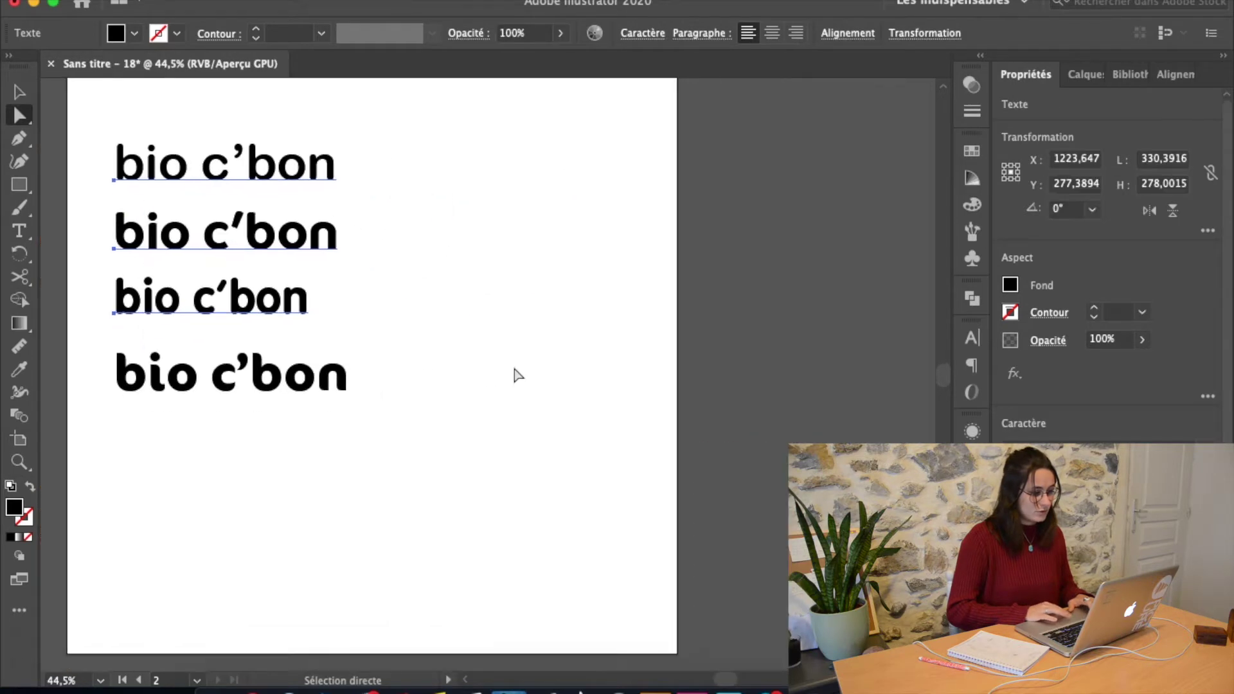
{"action": "left_click_drag", "start_coordinate": [315, 241], "coordinate": [892, 170]}
{"action": "left_click_drag", "start_coordinate": [328, 361], "coordinate": [455, 347]}
{"action": "scroll", "coordinate": [432, 358], "scroll_direction": "up", "scroll_amount": 2}
{"action": "scroll", "coordinate": [431, 358], "scroll_direction": "up", "scroll_amount": 2}
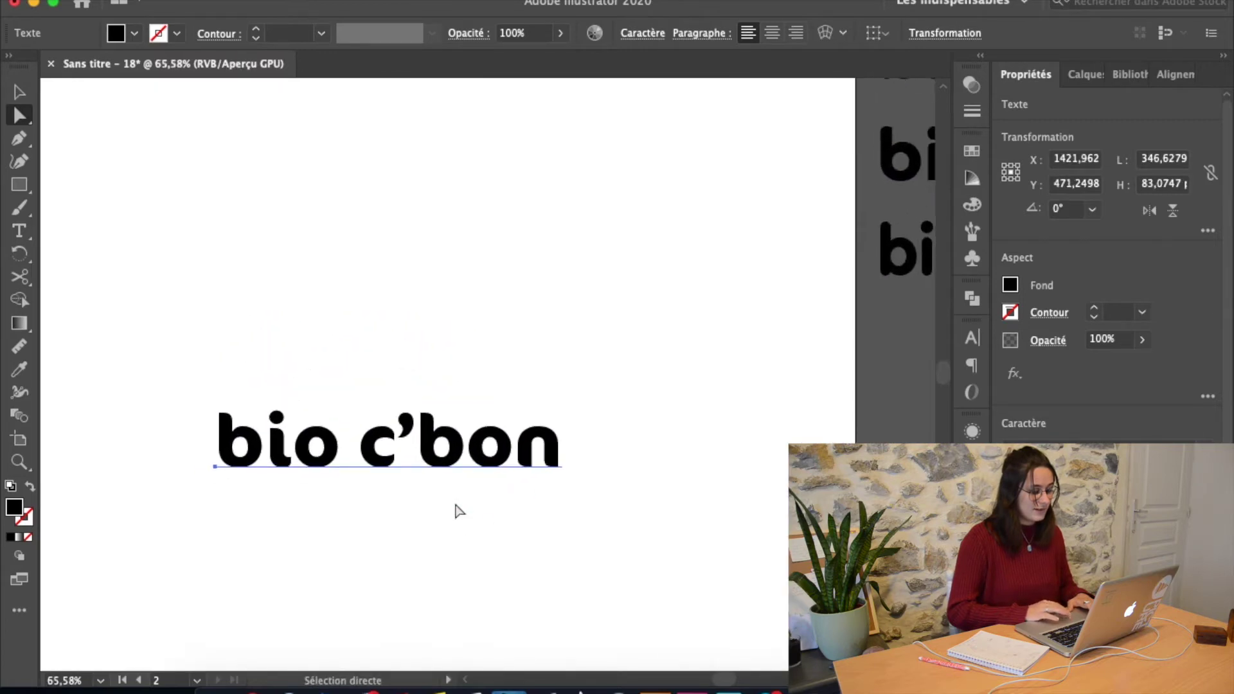
Duplicate the CoconPro-Bold bio c'bon below the artboard and tighten the letter spacing of the one kept near the artboard's lower edge.
{"action": "scroll", "coordinate": [436, 445], "scroll_direction": "down", "scroll_amount": 5}
{"action": "scroll", "coordinate": [435, 446], "scroll_direction": "left", "scroll_amount": 1}
{"action": "left_click_drag", "start_coordinate": [508, 206], "coordinate": [505, 297]}
{"action": "left_click", "coordinate": [643, 32]}
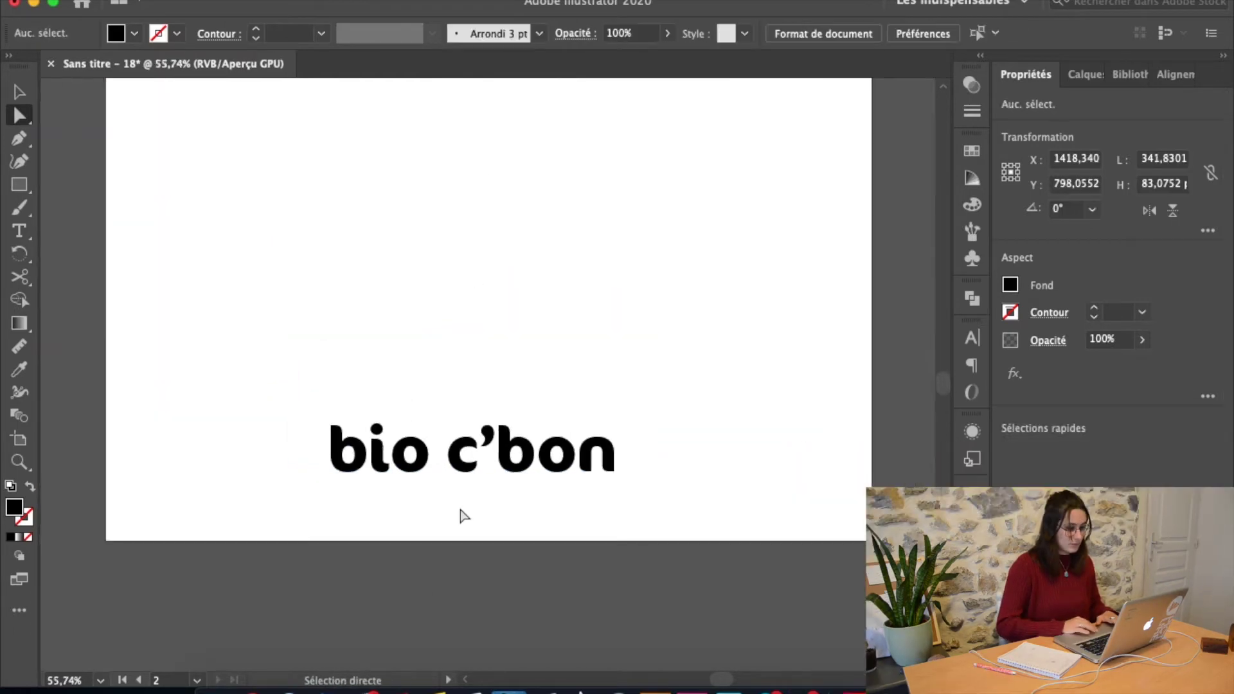
{"action": "scroll", "coordinate": [461, 514], "scroll_direction": "down", "scroll_amount": 3}
{"action": "scroll", "coordinate": [293, 564], "scroll_direction": "down", "scroll_amount": 1}
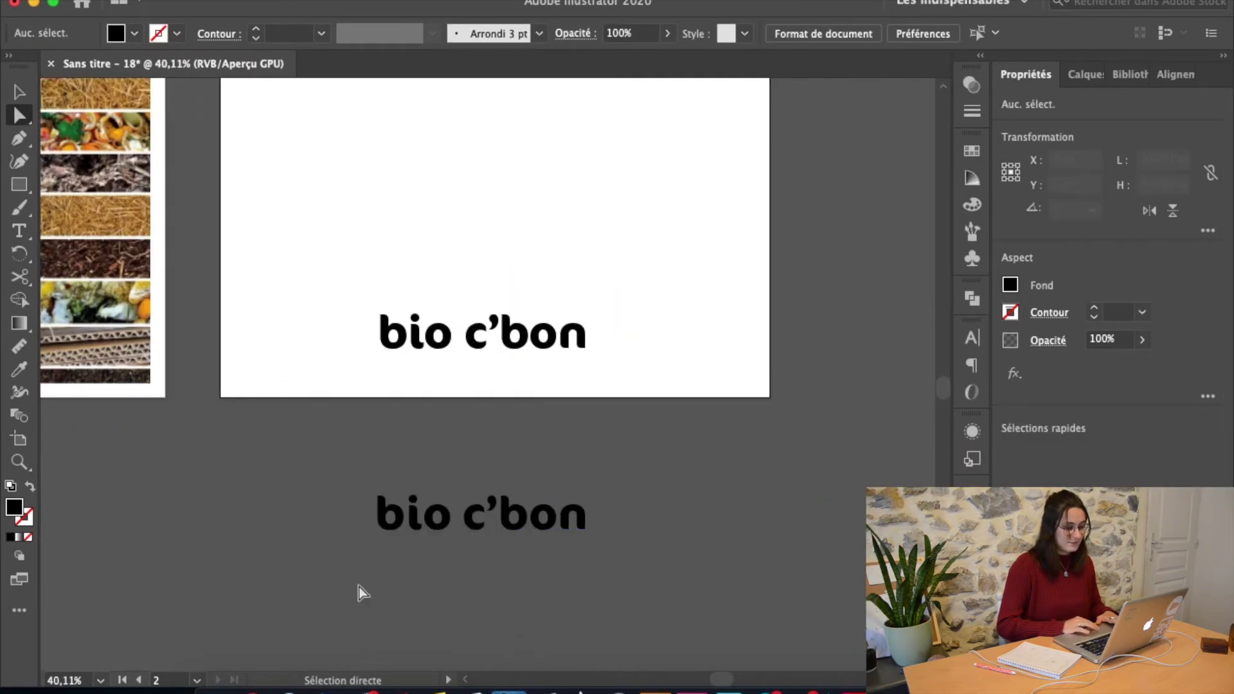
Try to convert the bio c'bon duplicate below the artboard to outlines.
{"action": "left_click", "coordinate": [487, 512]}
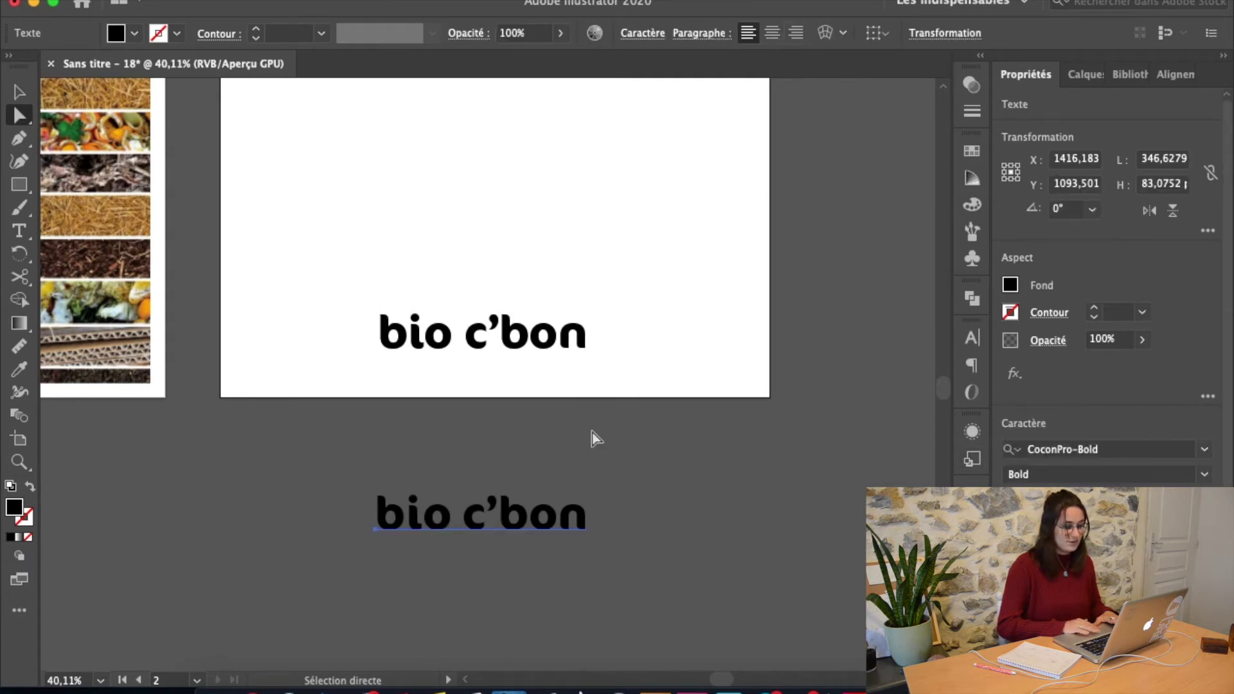
{"action": "scroll", "coordinate": [606, 445], "scroll_direction": "up", "scroll_amount": 5}
{"action": "scroll", "coordinate": [596, 438], "scroll_direction": "up", "scroll_amount": 3}
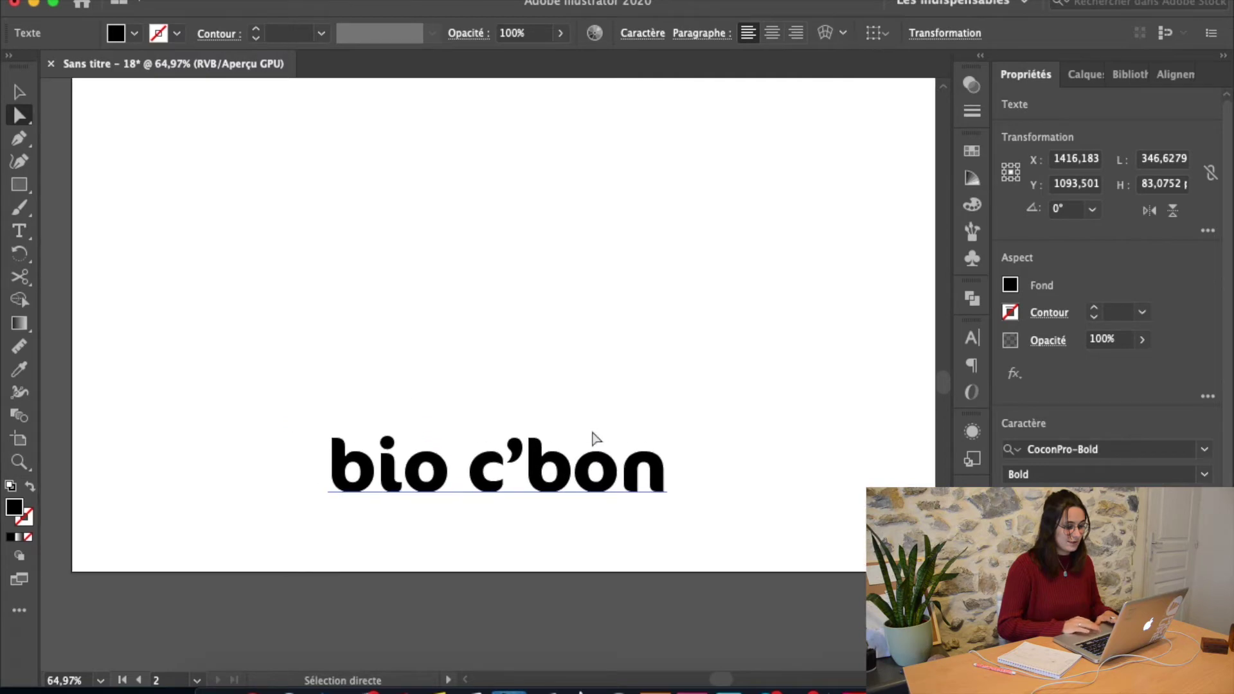
{"action": "right_click", "coordinate": [543, 482]}
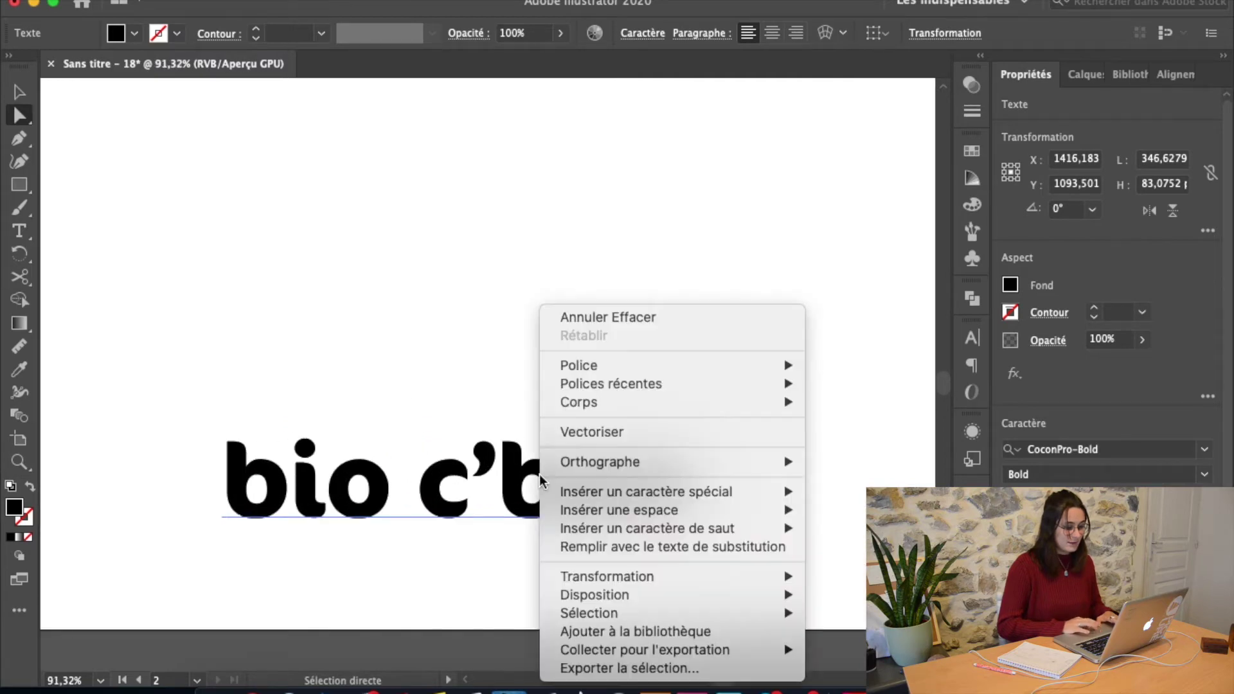
{"action": "left_click", "coordinate": [592, 432]}
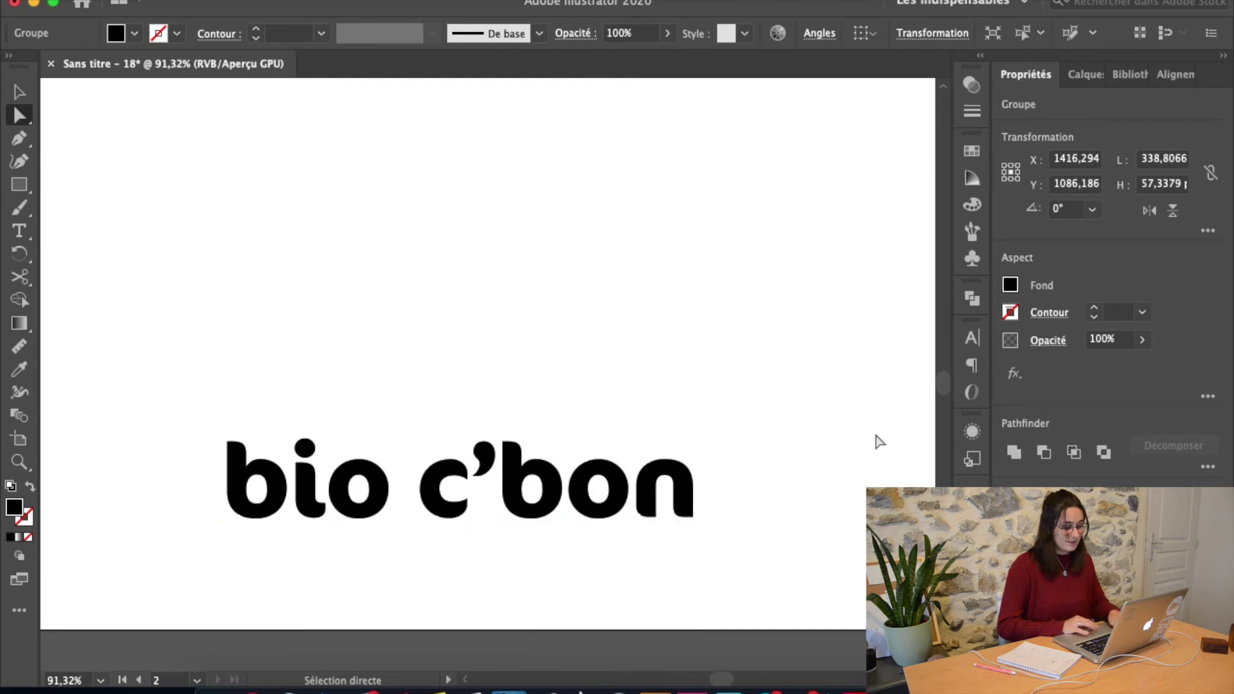
{"action": "key", "text": "super+z"}
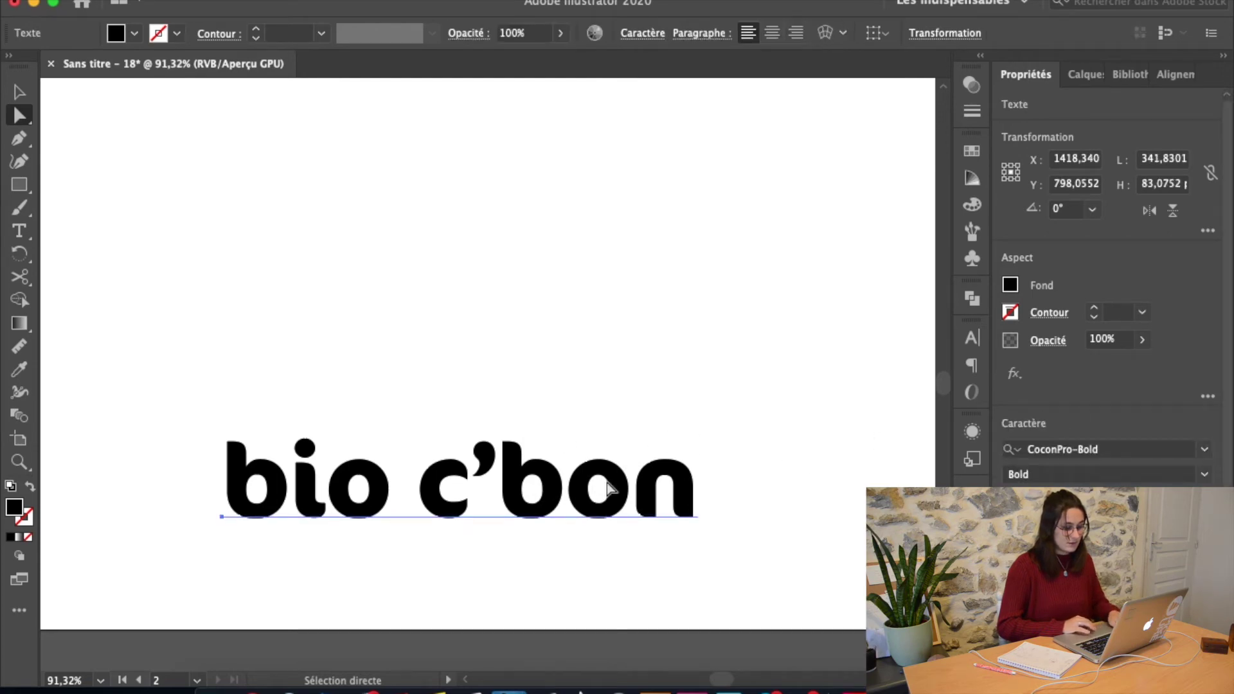
Try converting the bio c'bon on the artboard to outlines, and undo the change.
{"action": "right_click", "coordinate": [539, 500]}
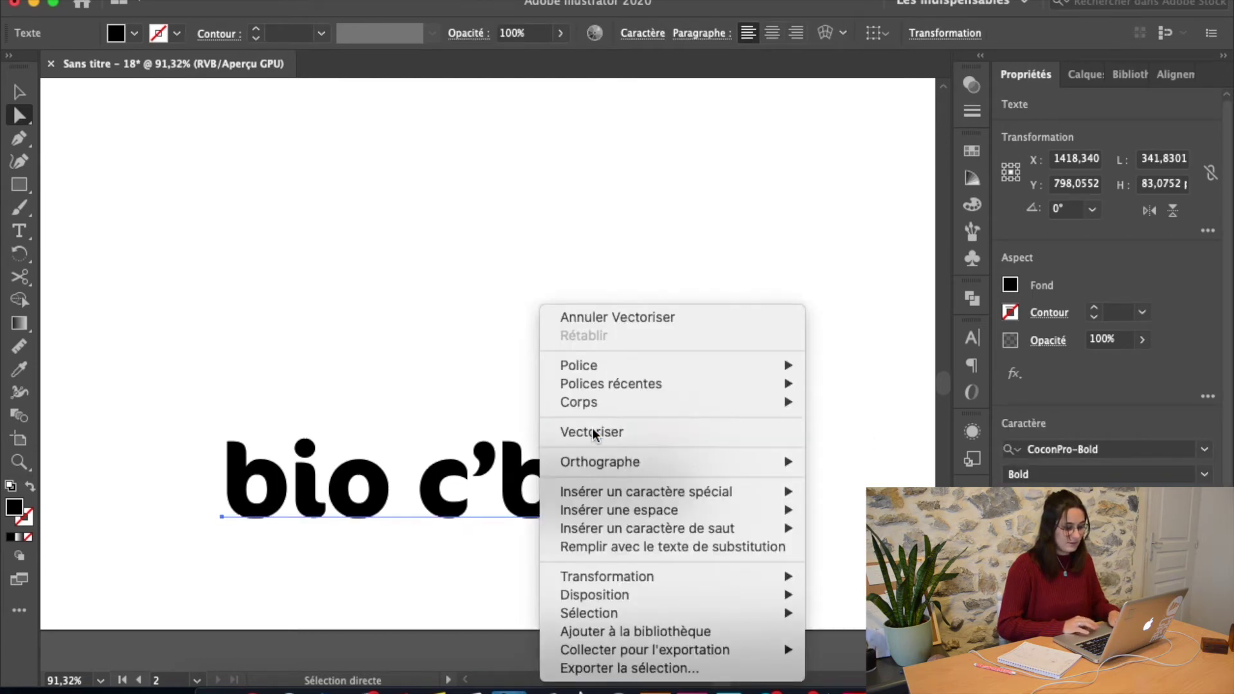
{"action": "left_click", "coordinate": [591, 432]}
{"action": "left_click", "coordinate": [653, 414]}
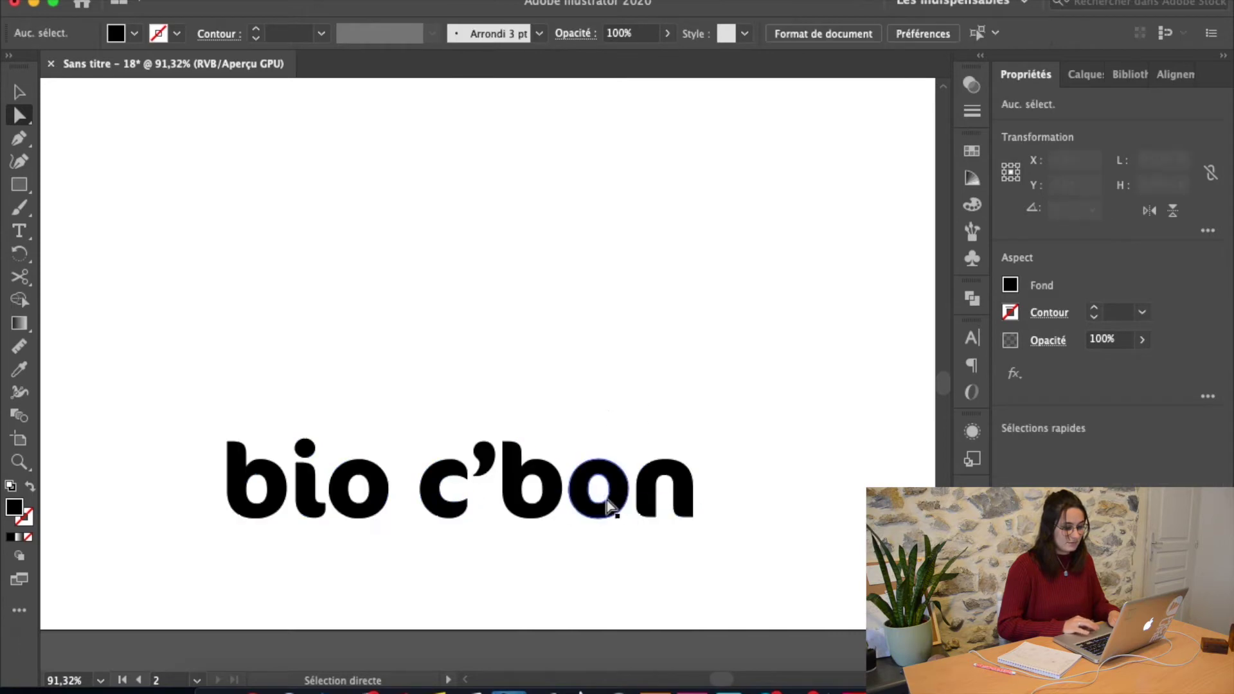
{"action": "left_click", "coordinate": [548, 490]}
{"action": "key", "text": "super+z"}
{"action": "key", "text": "super+z"}
{"action": "key", "text": "super+z"}
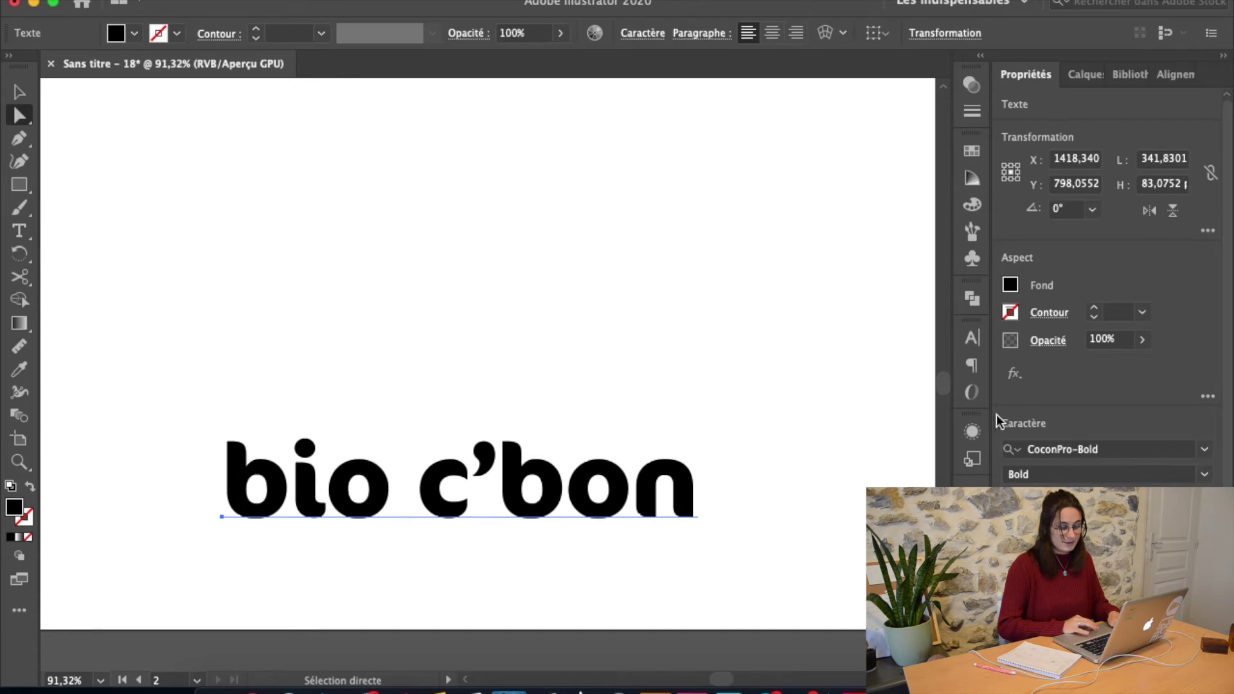
Convert the CoconPro-Bold bio c'bon text on the artboard to outlines.
{"action": "right_click", "coordinate": [545, 494]}
{"action": "left_click", "coordinate": [586, 430]}
{"action": "left_click", "coordinate": [520, 399]}
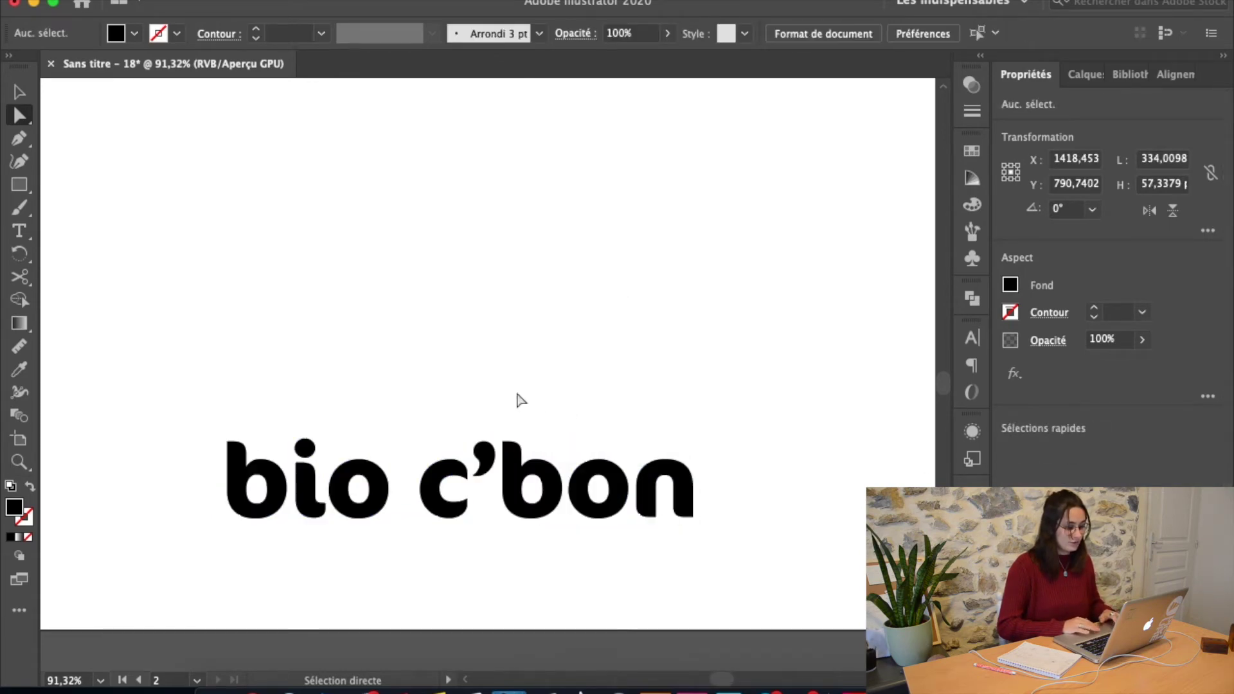
Nudge the outlined letters of bio to the right to narrow the gap before c'bon.
{"action": "scroll", "coordinate": [521, 400], "scroll_direction": "up", "scroll_amount": 2}
{"action": "left_click_drag", "start_coordinate": [161, 424], "coordinate": [386, 584]}
{"action": "key", "text": "shift+Right"}
{"action": "key", "text": "shift+Right"}
{"action": "left_click", "coordinate": [607, 394]}
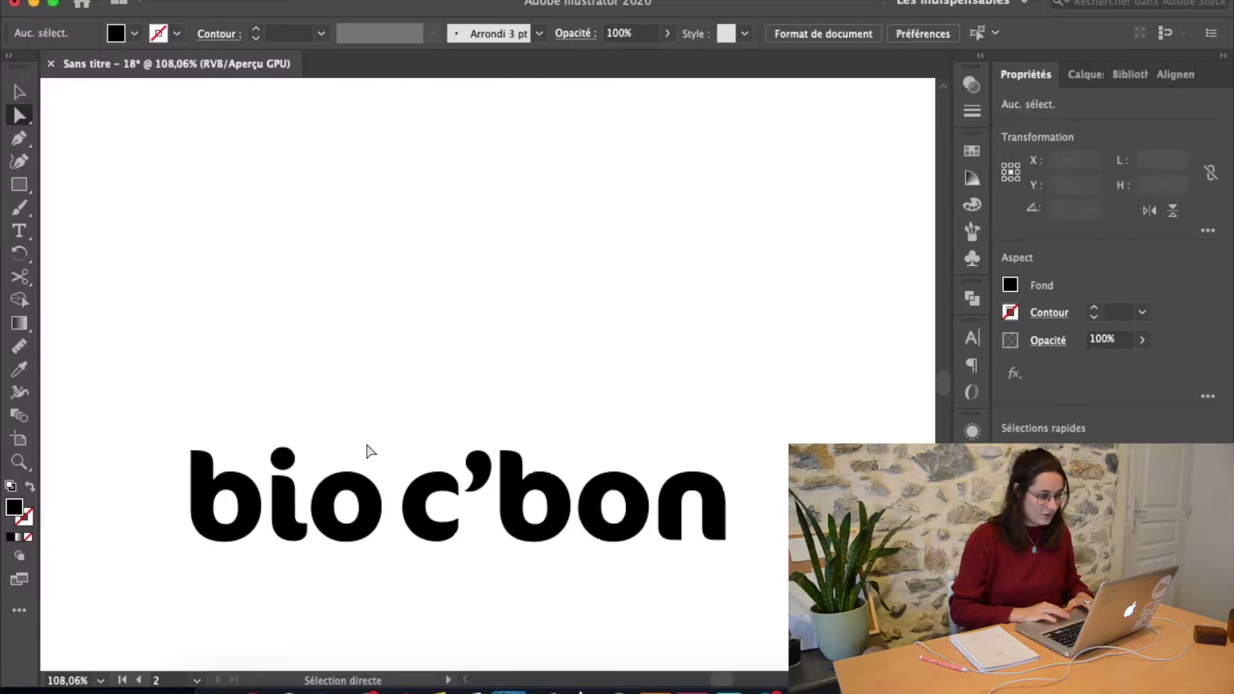
Place two copies of the outlined letter o side by side above the wordmark.
{"action": "scroll", "coordinate": [439, 328], "scroll_direction": "up", "scroll_amount": 2}
{"action": "scroll", "coordinate": [439, 328], "scroll_direction": "left", "scroll_amount": 2}
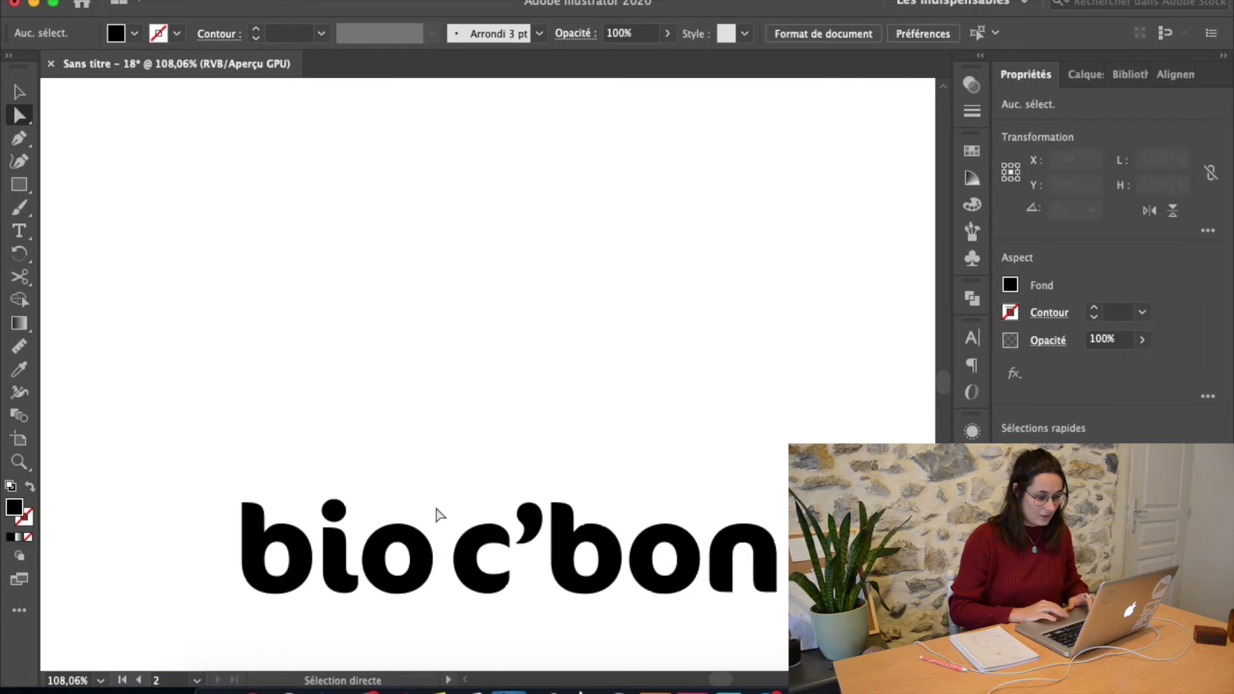
{"action": "left_click_drag", "start_coordinate": [429, 519], "coordinate": [432, 309]}
{"action": "scroll", "coordinate": [413, 308], "scroll_direction": "up", "scroll_amount": 3}
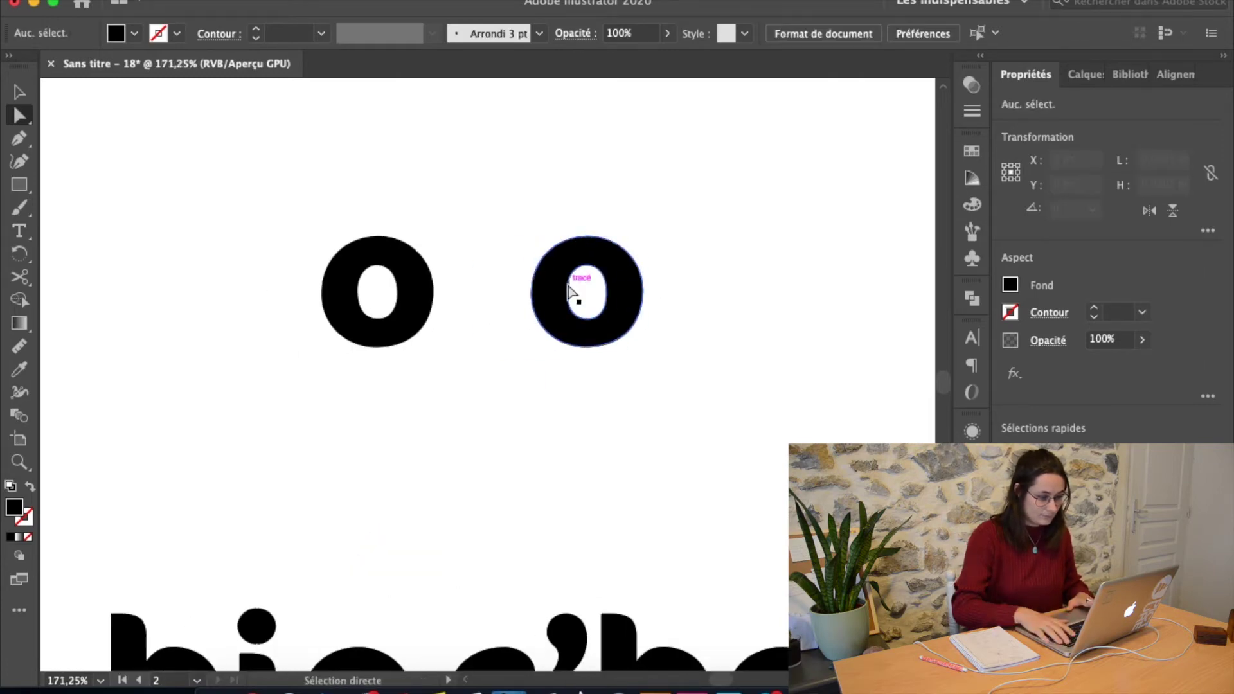
Draw a straight horizontal path across the middle of a copied o with the Pen tool.
{"action": "left_click", "coordinate": [411, 321]}
{"action": "scroll", "coordinate": [394, 336], "scroll_direction": "up", "scroll_amount": 5}
{"action": "key", "text": "p"}
{"action": "left_click", "coordinate": [330, 319]}
{"action": "left_click", "coordinate": [617, 320]}
{"action": "key", "text": "v"}
{"action": "left_click_drag", "start_coordinate": [330, 319], "coordinate": [110, 319]}
Remove the lower half of the copied o with Shape Builder, keeping only the upper arch.
{"action": "scroll", "coordinate": [132, 157], "scroll_direction": "down", "scroll_amount": 1, "text": "alt"}
{"action": "left_click_drag", "start_coordinate": [132, 157], "coordinate": [261, 167]}
{"action": "key", "text": "shift+m"}
{"action": "left_click", "coordinate": [429, 411], "text": "alt"}
{"action": "key", "text": "v"}
{"action": "left_click", "coordinate": [422, 325]}
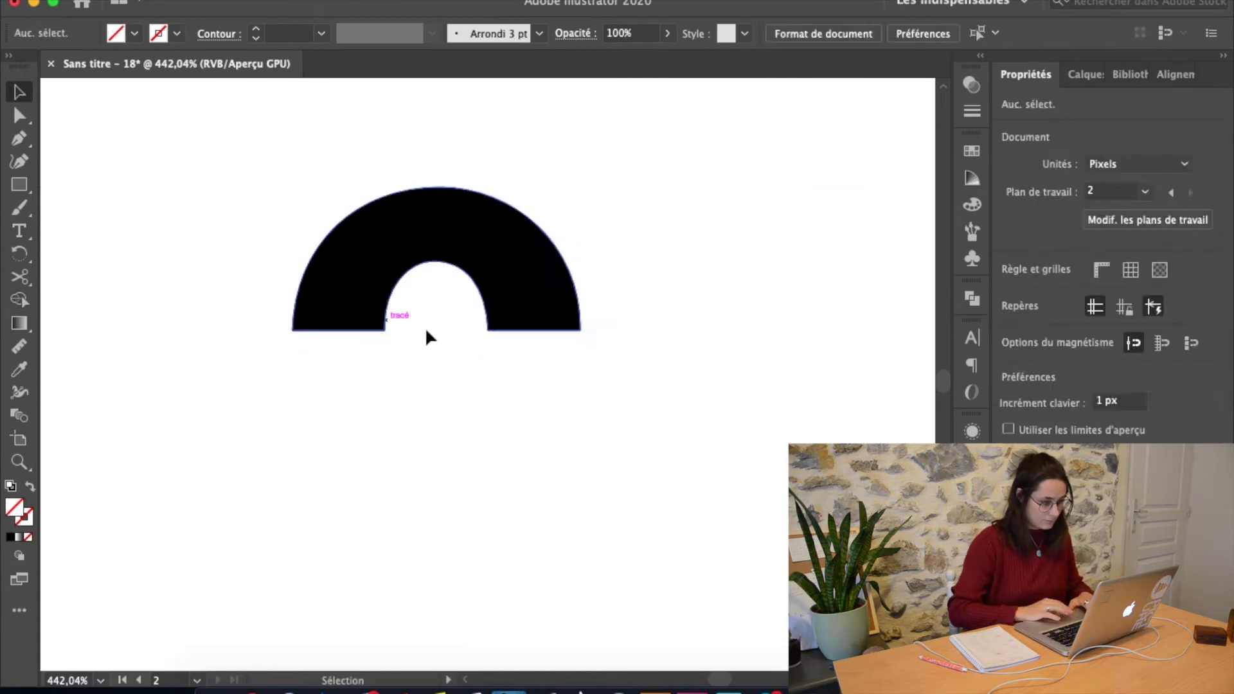
Duplicate the arch shape horizontally so two arches stand side by side above the wordmark.
{"action": "scroll", "coordinate": [529, 284], "scroll_direction": "down", "scroll_amount": 4}
{"action": "scroll", "coordinate": [532, 293], "scroll_direction": "up", "scroll_amount": 3}
{"action": "scroll", "coordinate": [536, 292], "scroll_direction": "down", "scroll_amount": 3}
{"action": "left_click_drag", "start_coordinate": [519, 267], "coordinate": [656, 275]}
{"action": "scroll", "coordinate": [490, 309], "scroll_direction": "up", "scroll_amount": 2}
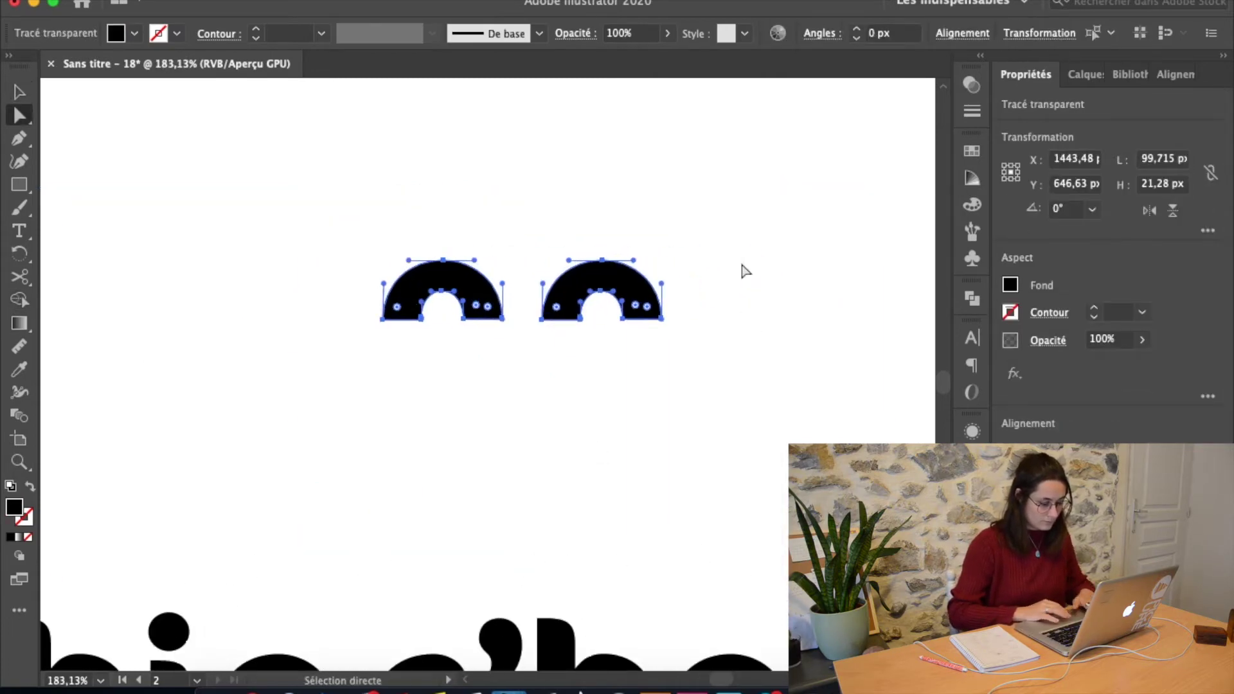
Extract the top of the b's stem as a separate slanted shape above the wordmark, rotated 180°.
{"action": "scroll", "coordinate": [565, 426], "scroll_direction": "down", "scroll_amount": 3}
{"action": "left_click", "coordinate": [565, 426]}
{"action": "scroll", "coordinate": [254, 597], "scroll_direction": "up", "scroll_amount": 3}
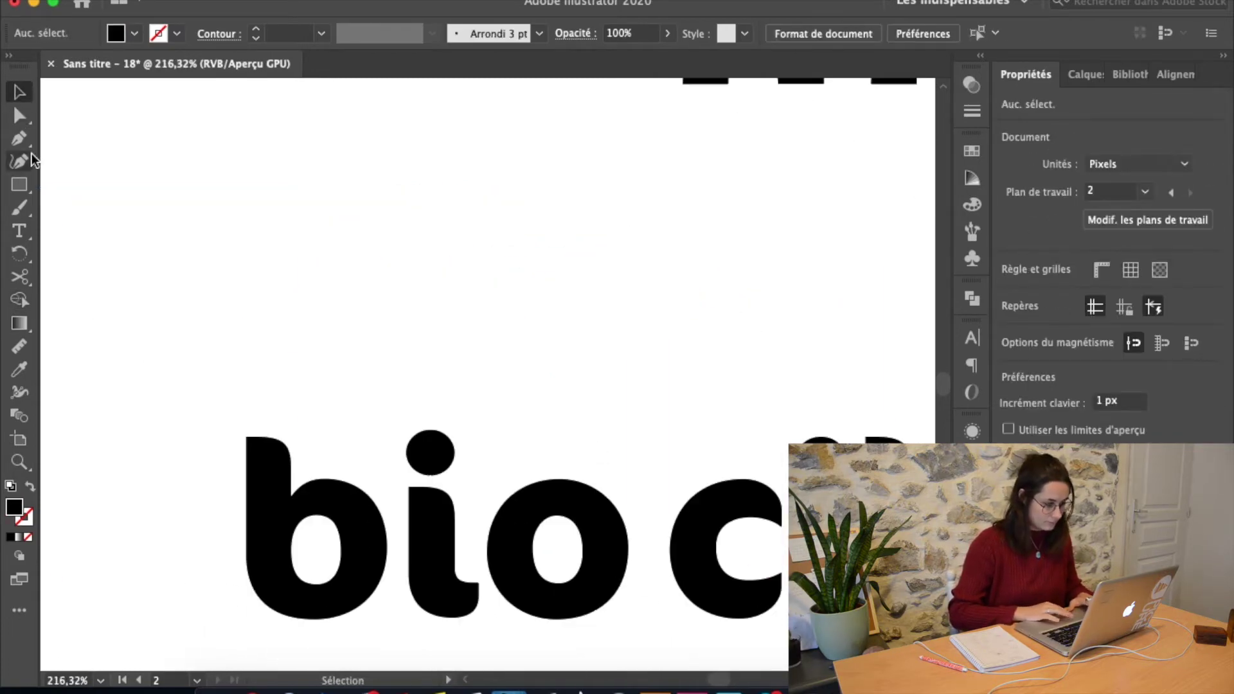
{"action": "key", "text": "a"}
{"action": "left_click", "coordinate": [263, 488]}
{"action": "scroll", "coordinate": [831, 483], "scroll_direction": "up", "scroll_amount": 3}
{"action": "left_click", "coordinate": [450, 385]}
{"action": "key", "text": "v"}
Duplicate the slanted half shape and reflect it against the original to form a symmetric pointed drop below the arches.
{"action": "left_click_drag", "start_coordinate": [381, 266], "coordinate": [621, 489]}
{"action": "right_click", "coordinate": [586, 283]}
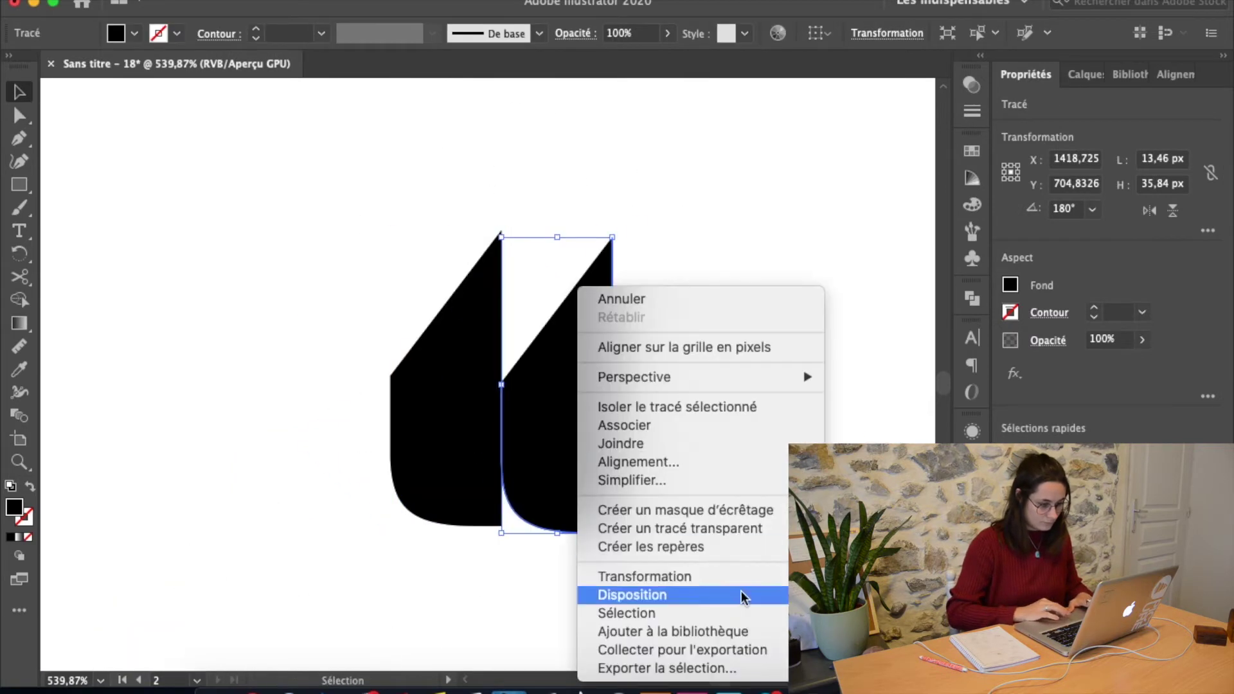
{"action": "left_click", "coordinate": [861, 617]}
{"action": "key", "text": "Return"}
{"action": "left_click", "coordinate": [762, 498]}
{"action": "scroll", "coordinate": [763, 498], "scroll_direction": "down", "scroll_amount": 3}
{"action": "scroll", "coordinate": [674, 473], "scroll_direction": "right", "scroll_amount": 2}
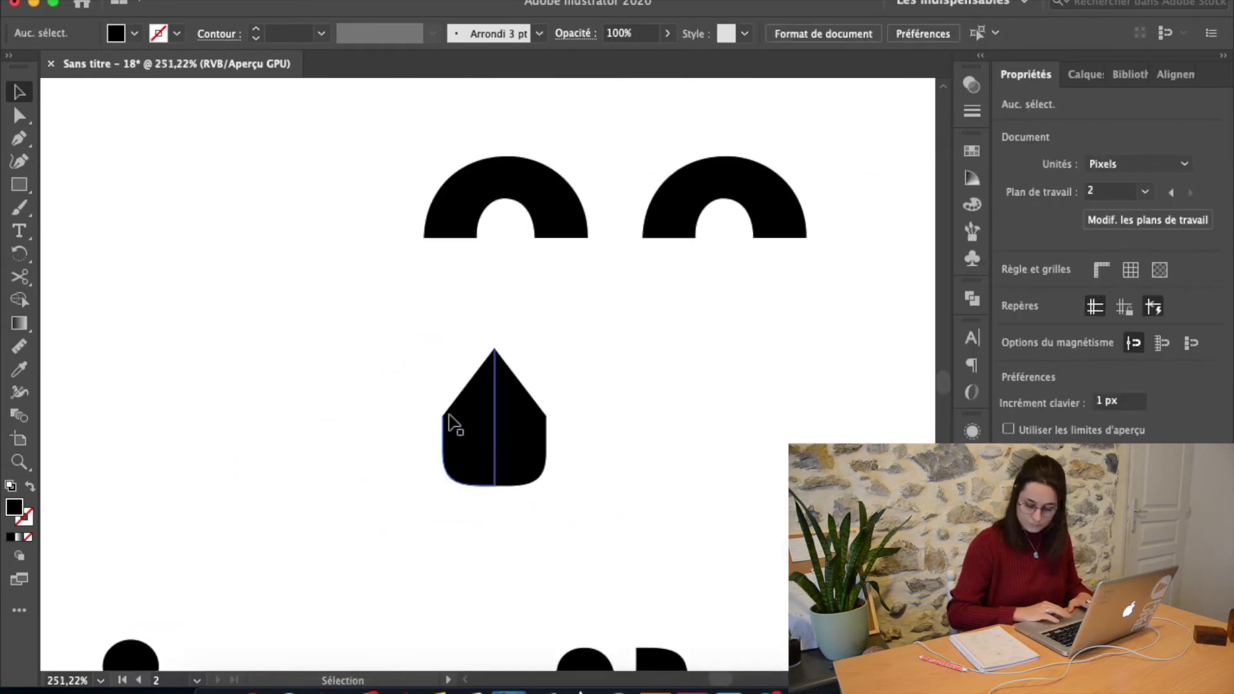
Merge the two mirrored halves of the pointed drop into a single shape with Shape Builder.
{"action": "scroll", "coordinate": [450, 424], "scroll_direction": "down", "scroll_amount": 2}
{"action": "scroll", "coordinate": [614, 537], "scroll_direction": "up", "scroll_amount": 3}
{"action": "key", "text": "shift+m"}
{"action": "left_click_drag", "start_coordinate": [499, 193], "coordinate": [636, 351]}
Try a narrower drop by overlapping its two halves and merging them, and delete that version.
{"action": "key", "text": "v"}
{"action": "left_click_drag", "start_coordinate": [561, 334], "coordinate": [501, 334]}
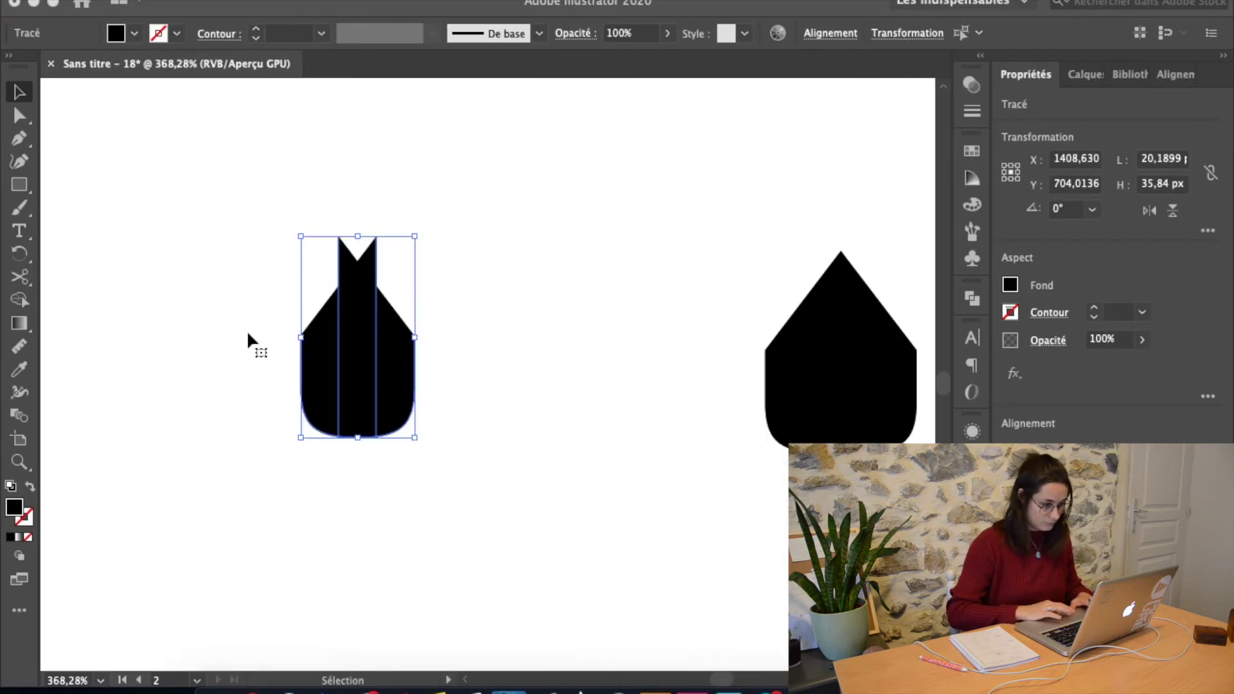
{"action": "key", "text": "shift+m"}
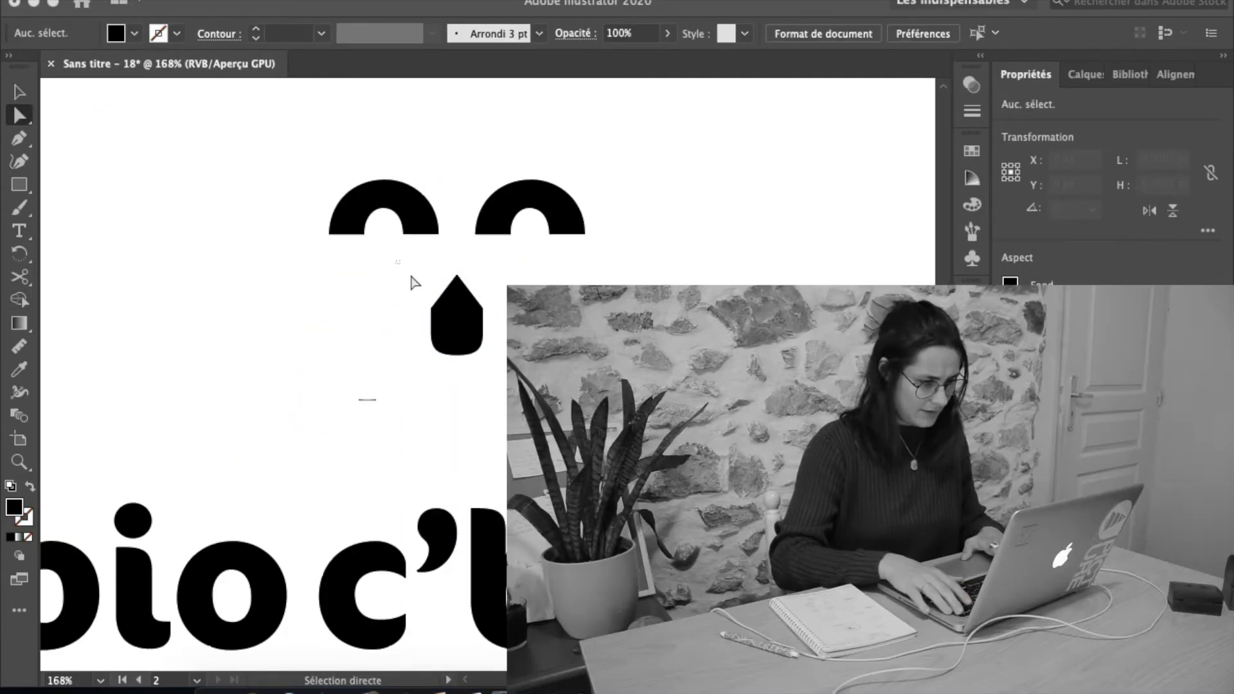
{"action": "left_click_drag", "start_coordinate": [413, 279], "coordinate": [488, 360]}
{"action": "key", "text": "Delete"}
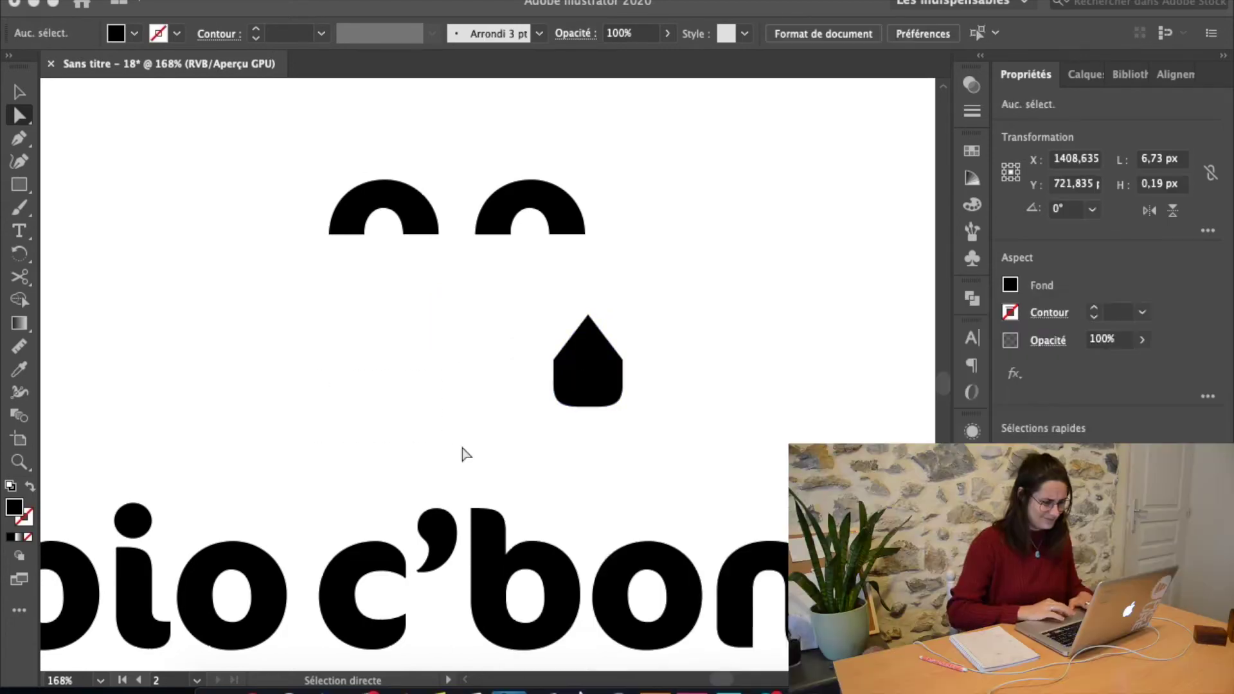
Place the drop below the arches, draw a horizontal line across the inverted drop and remove its rounded part with Shape Builder, leaving a triangle.
{"action": "left_click_drag", "start_coordinate": [588, 360], "coordinate": [469, 345]}
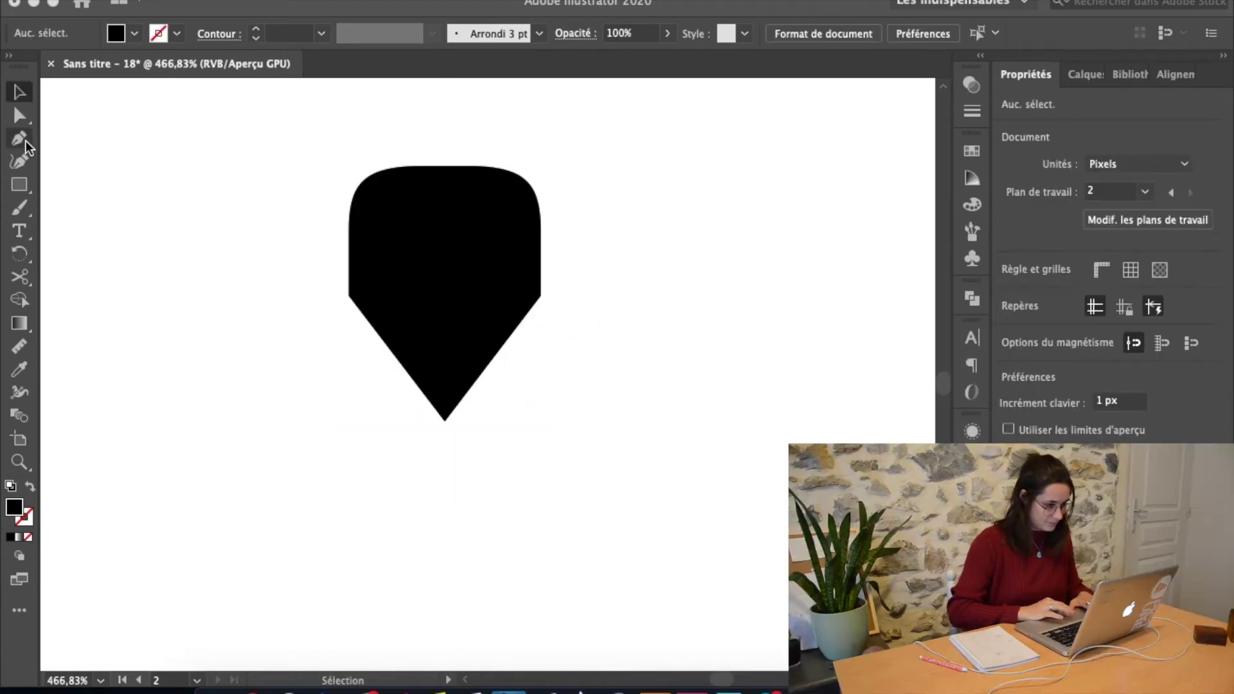
{"action": "key", "text": "p"}
{"action": "left_click", "coordinate": [349, 295]}
{"action": "left_click", "coordinate": [585, 294]}
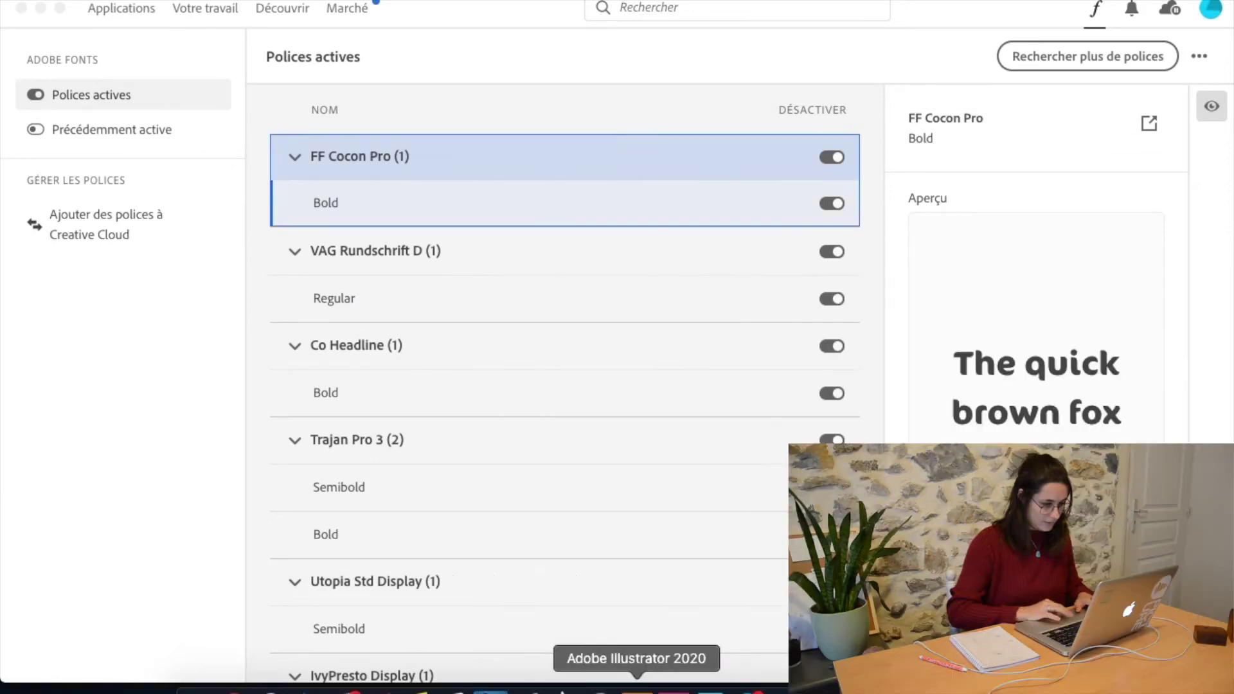
{"action": "left_click", "coordinate": [636, 683]}
{"action": "key", "text": "shift+m"}
{"action": "left_click", "coordinate": [448, 260], "text": "alt"}
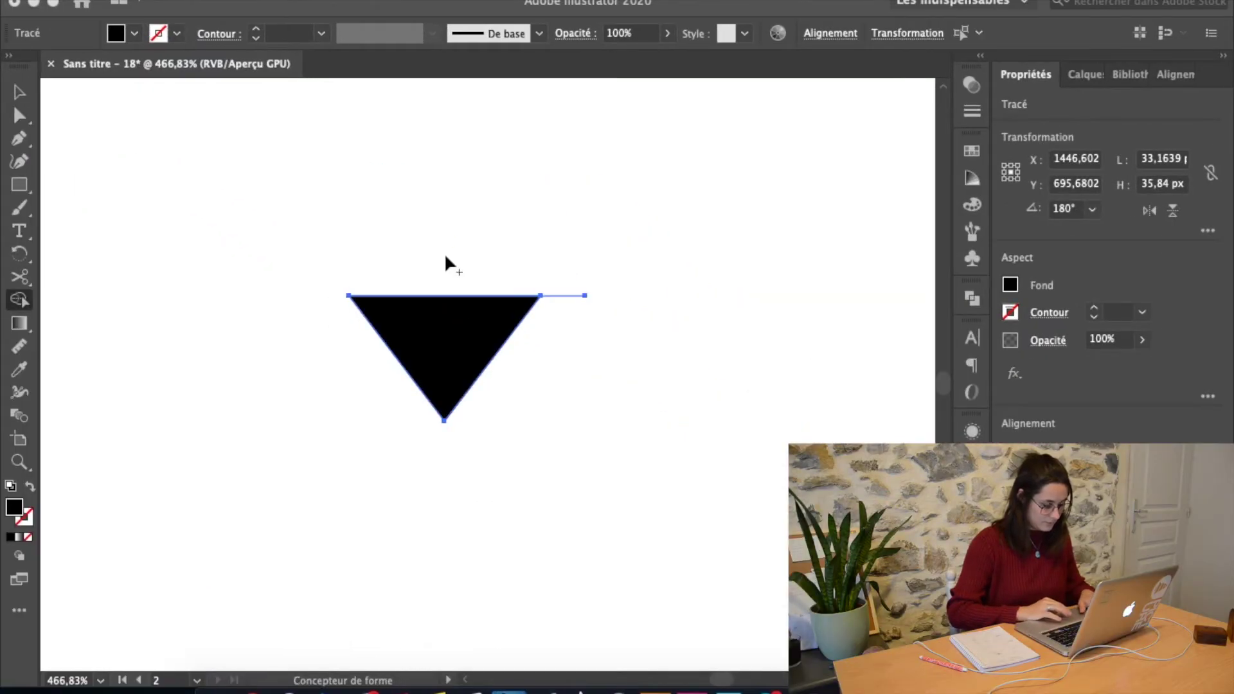
{"action": "key", "text": "a"}
{"action": "left_click", "coordinate": [604, 392]}
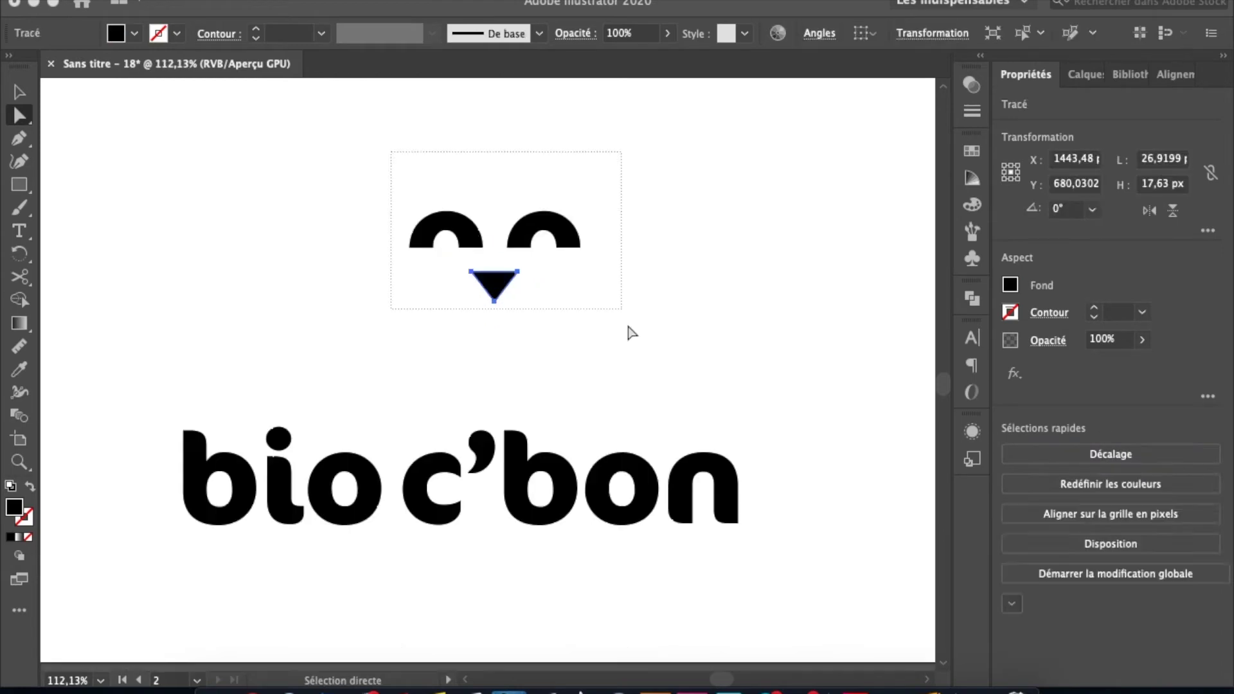
Select the two arches and the triangle together and reposition them horizontally by about 133 px above the wordmark.
{"action": "scroll", "coordinate": [559, 283], "scroll_direction": "up", "scroll_amount": 3}
{"action": "left_click", "coordinate": [559, 282], "text": "shift"}
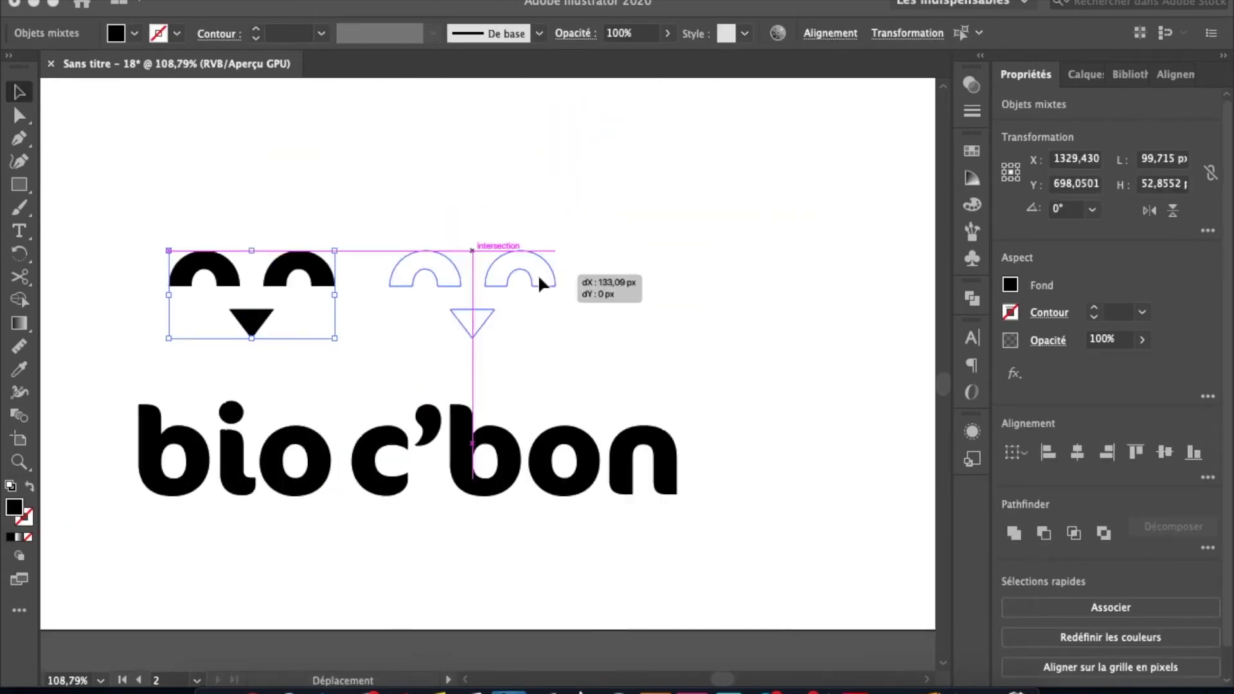
{"action": "left_click_drag", "start_coordinate": [491, 345], "coordinate": [491, 331]}
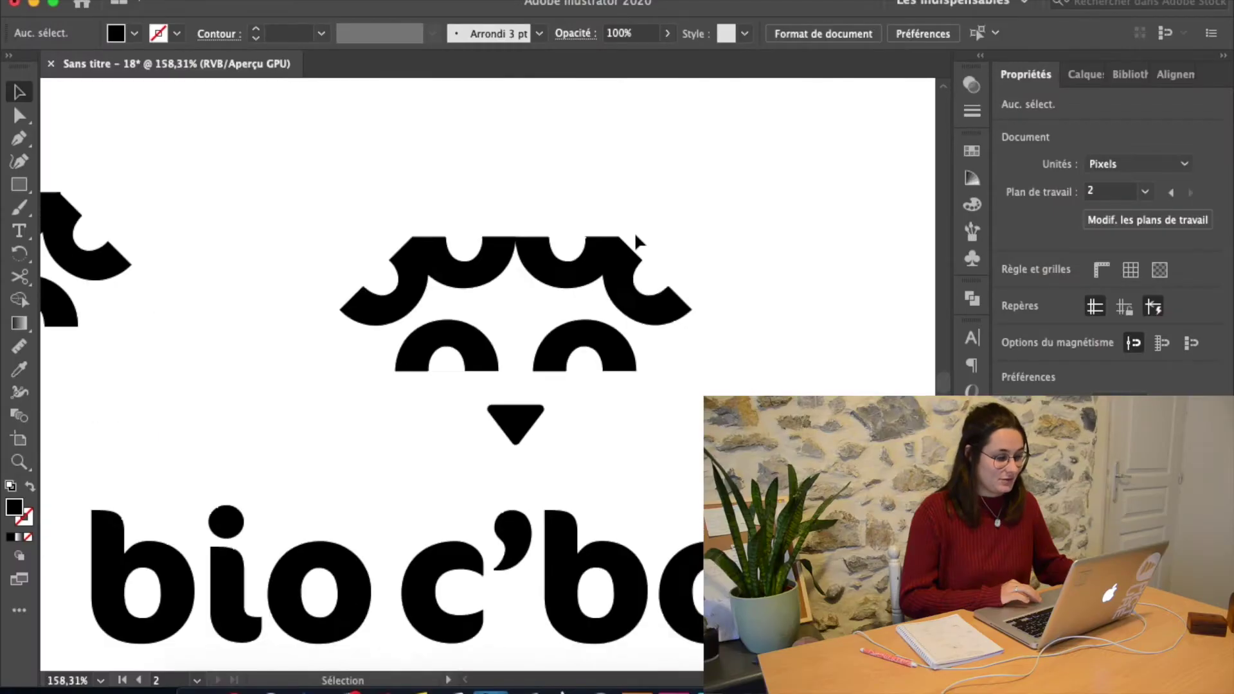
Place a copy of the curly-haired face beside the original above the wordmark.
{"action": "scroll", "coordinate": [636, 241], "scroll_direction": "down", "scroll_amount": 5}
{"action": "scroll", "coordinate": [446, 220], "scroll_direction": "up", "scroll_amount": 2}
{"action": "left_click_drag", "start_coordinate": [308, 165], "coordinate": [358, 510]}
{"action": "scroll", "coordinate": [609, 368], "scroll_direction": "up", "scroll_amount": 4}
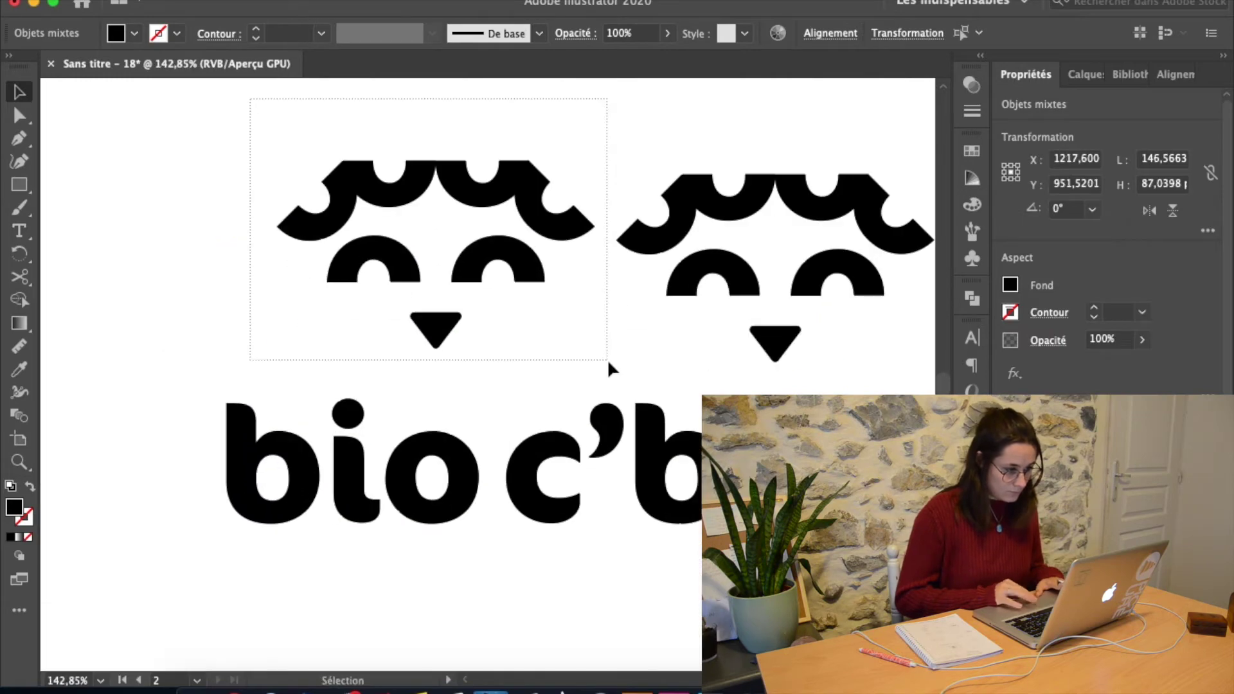
Thin the eye arches of the faces by giving them a white 3 pt outline.
{"action": "left_click", "coordinate": [358, 275]}
{"action": "left_click", "coordinate": [482, 380]}
{"action": "scroll", "coordinate": [482, 380], "scroll_direction": "up", "scroll_amount": 2}
{"action": "left_click", "coordinate": [377, 256]}
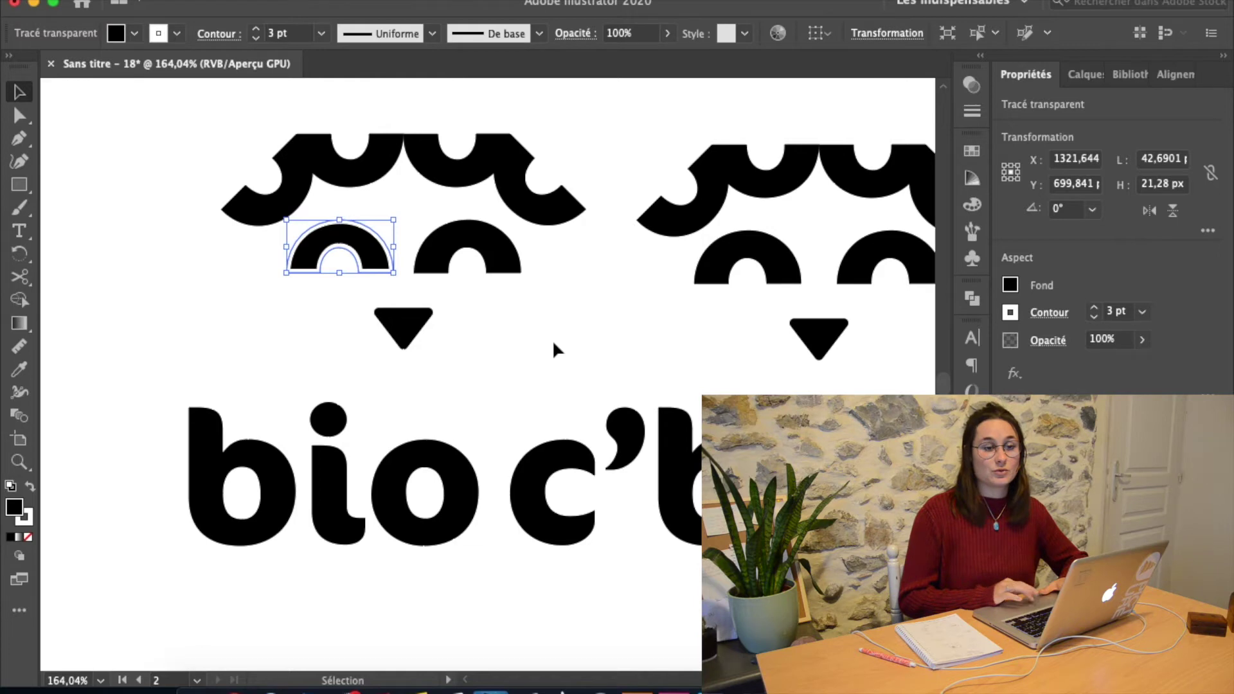
{"action": "left_click", "coordinate": [501, 243]}
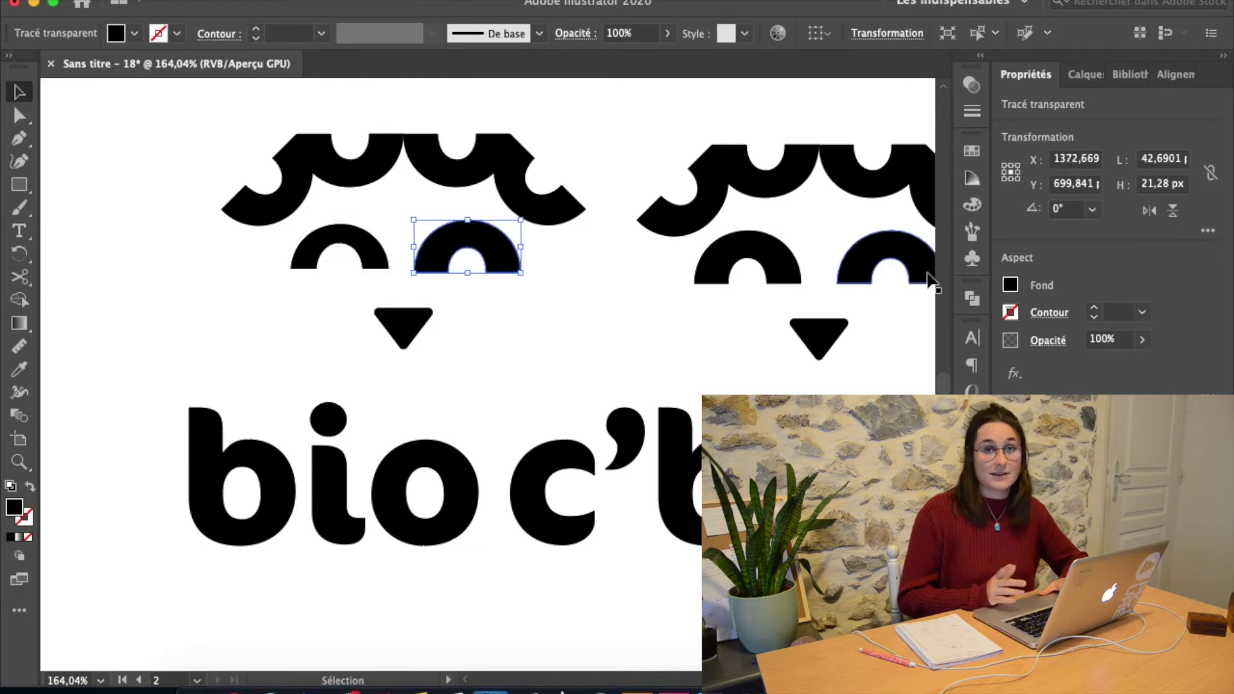
{"action": "left_click", "coordinate": [376, 265]}
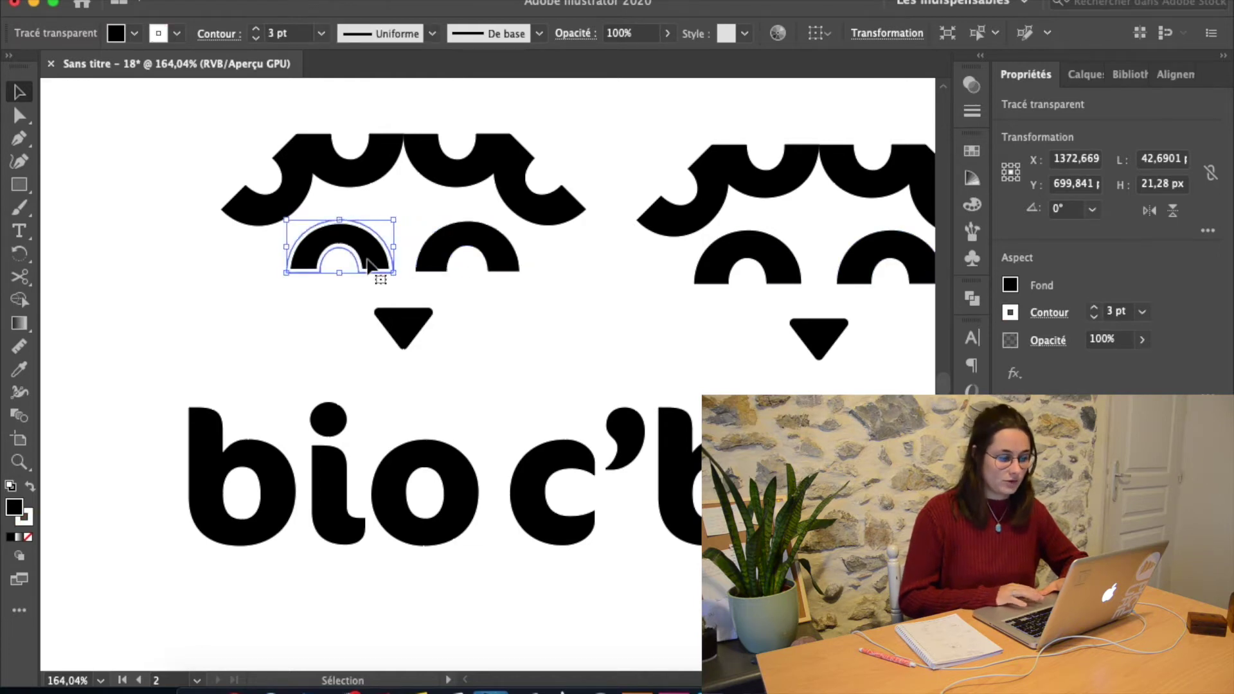
{"action": "left_click", "coordinate": [625, 325]}
{"action": "scroll", "coordinate": [625, 325], "scroll_direction": "down", "scroll_amount": 2}
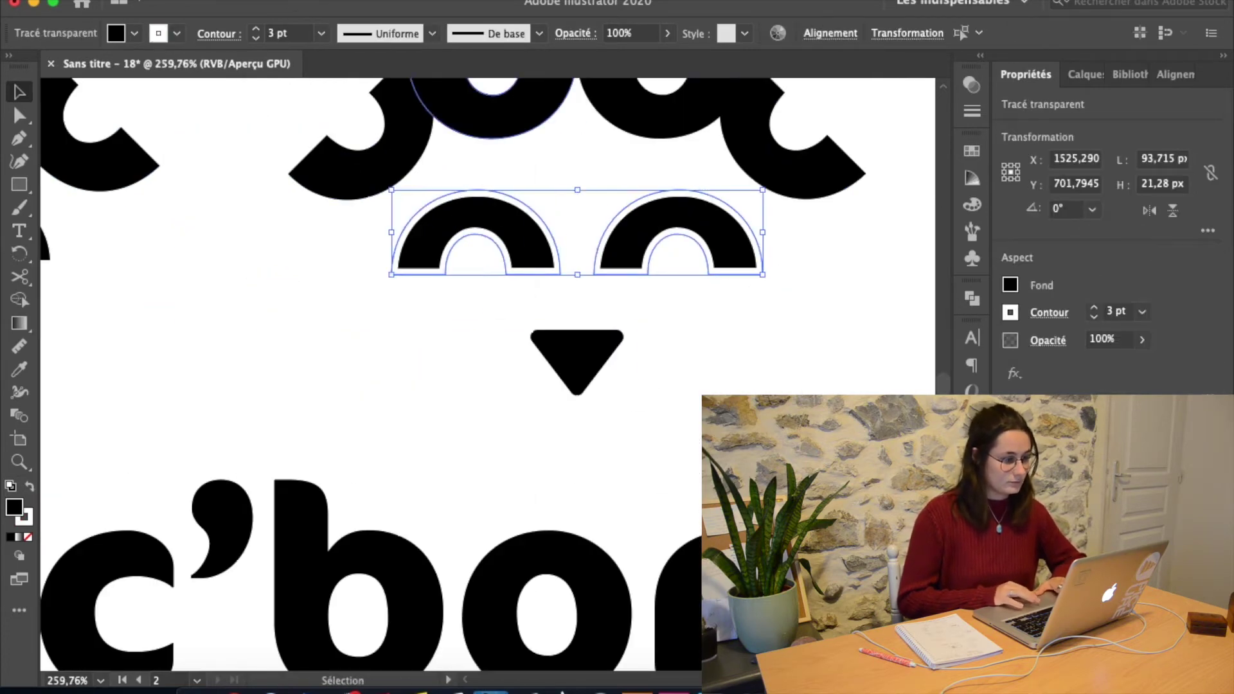
Expand the fill and stroke of the second face's eye arches, and move the thin-eyed face over the middle of the wordmark.
{"action": "left_click", "coordinate": [269, 1]}
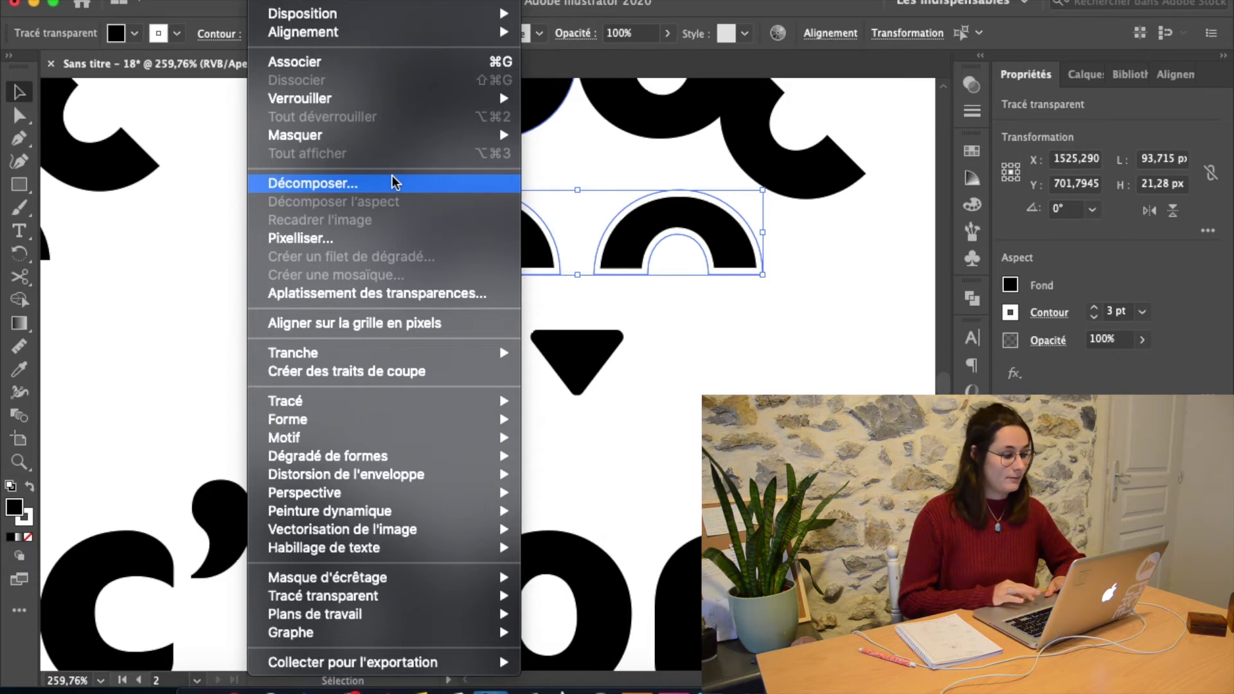
{"action": "left_click", "coordinate": [394, 182]}
{"action": "left_click", "coordinate": [679, 434]}
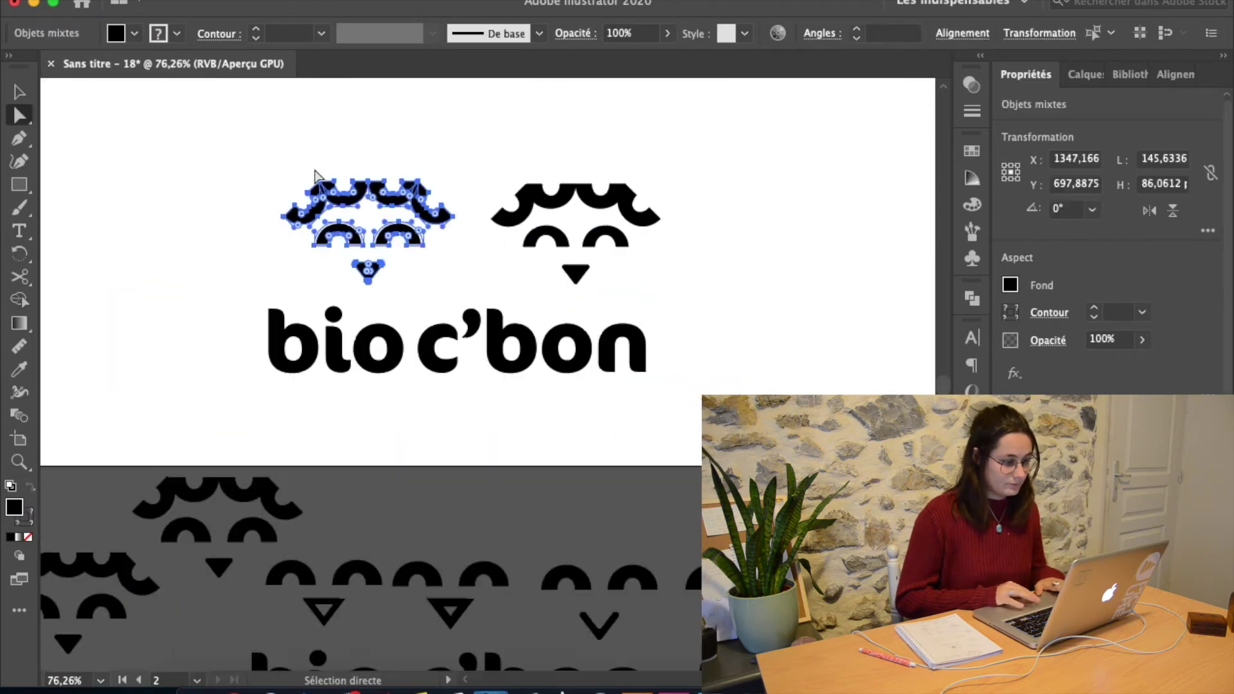
{"action": "left_click_drag", "start_coordinate": [534, 292], "coordinate": [453, 296]}
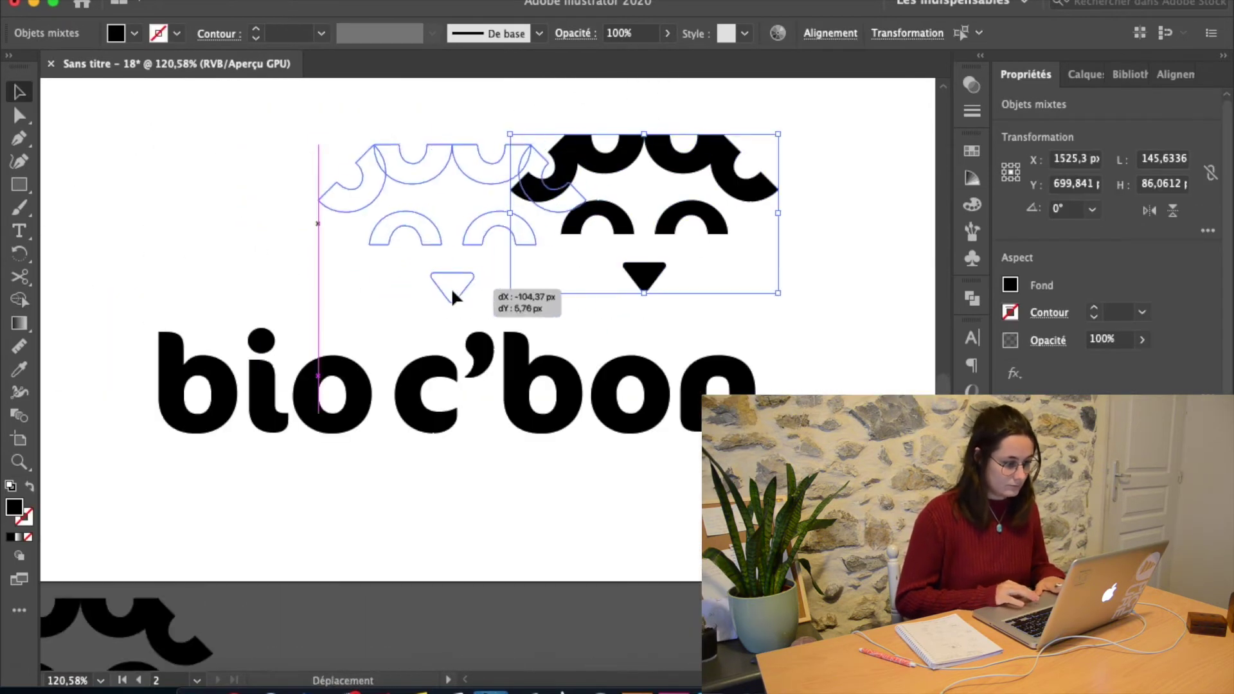
{"action": "left_click", "coordinate": [664, 337]}
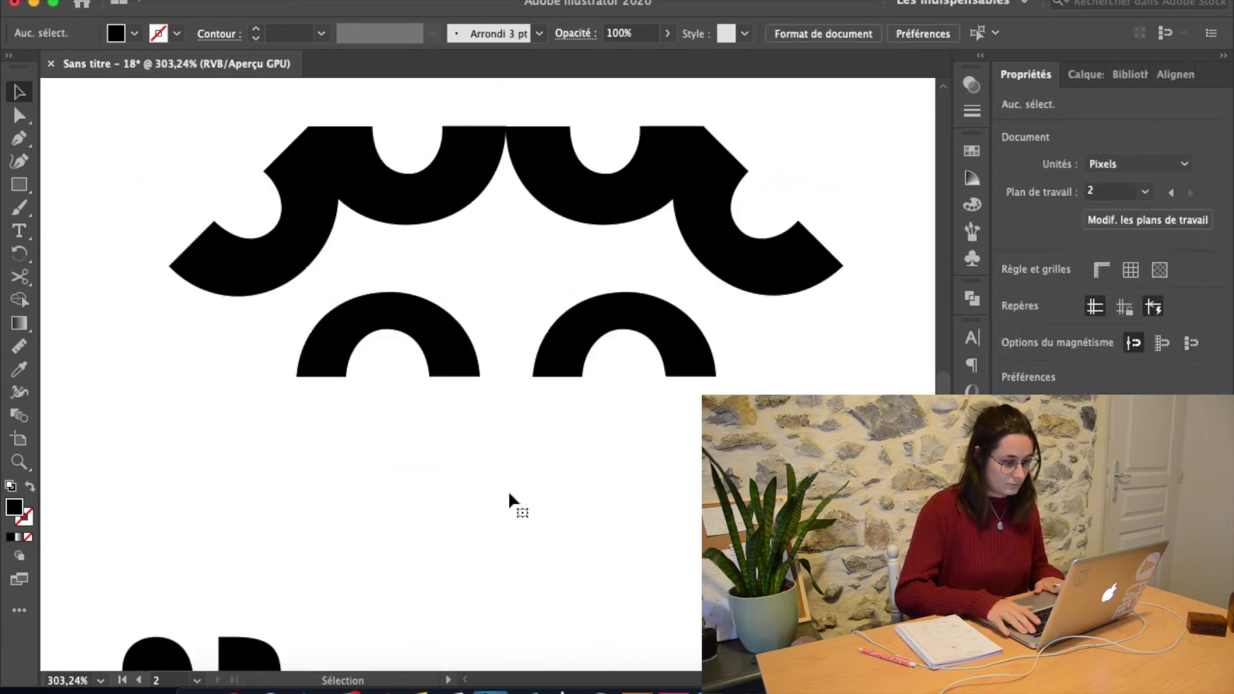
Lower the nose triangle's opacity to 28% as a template and place a sharp-cornered black triangle over it.
{"action": "type", "text": "28"}
{"action": "key", "text": "Return"}
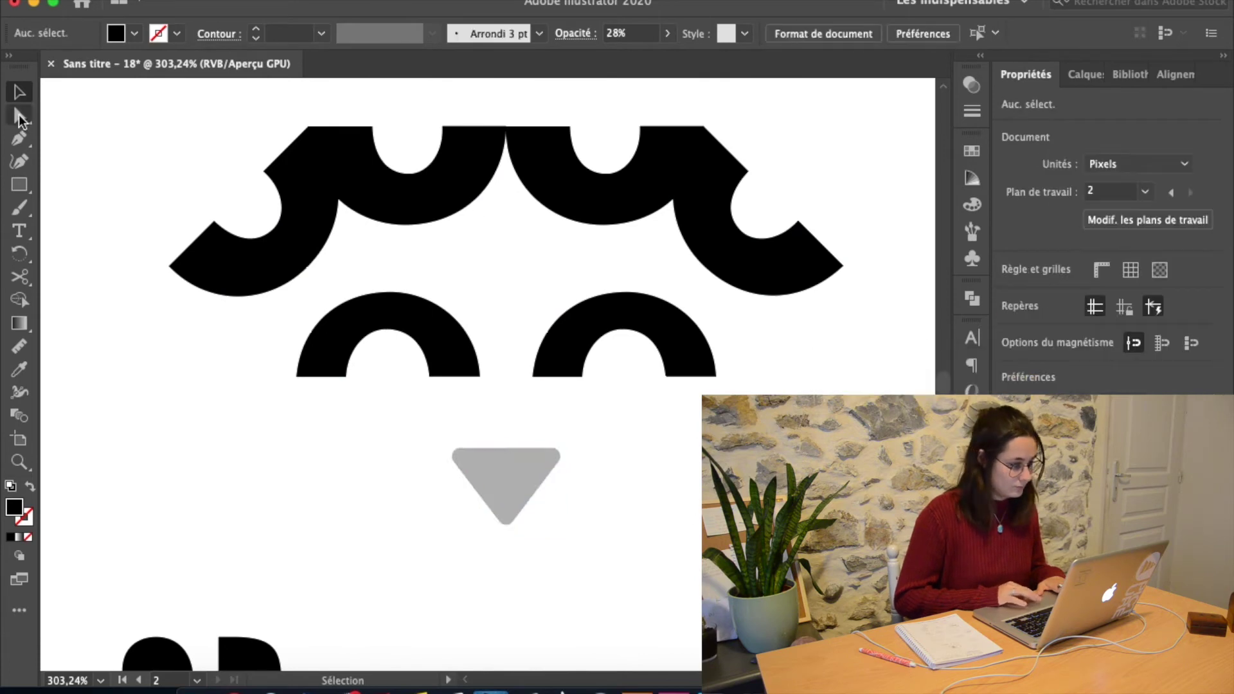
{"action": "left_click", "coordinate": [19, 115]}
{"action": "right_click", "coordinate": [508, 495]}
{"action": "left_click", "coordinate": [628, 503]}
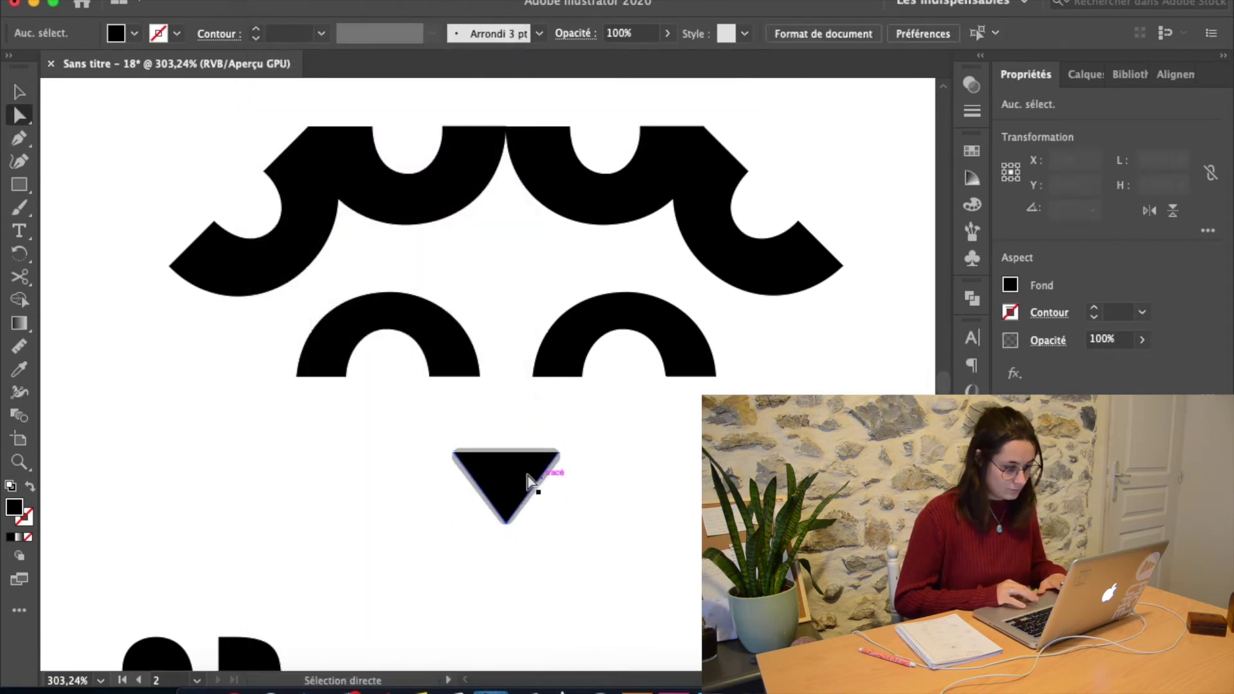
Turn the black triangle into a V-shaped mouth by swapping its fill to a stroke, deleting its top edge and softening its tip.
{"action": "key", "text": "shift+x"}
{"action": "left_click", "coordinate": [506, 448]}
{"action": "key", "text": "Delete"}
{"action": "key", "text": "super+plus"}
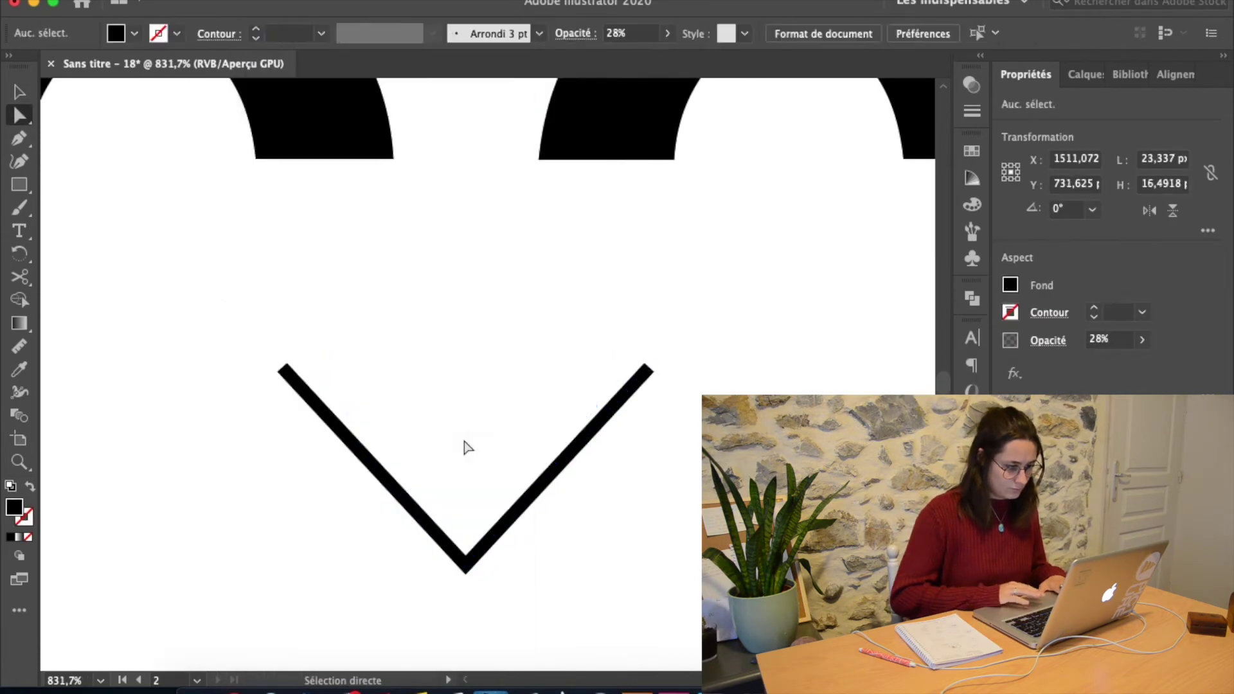
{"action": "scroll", "coordinate": [637, 496], "scroll_direction": "down", "scroll_amount": 5}
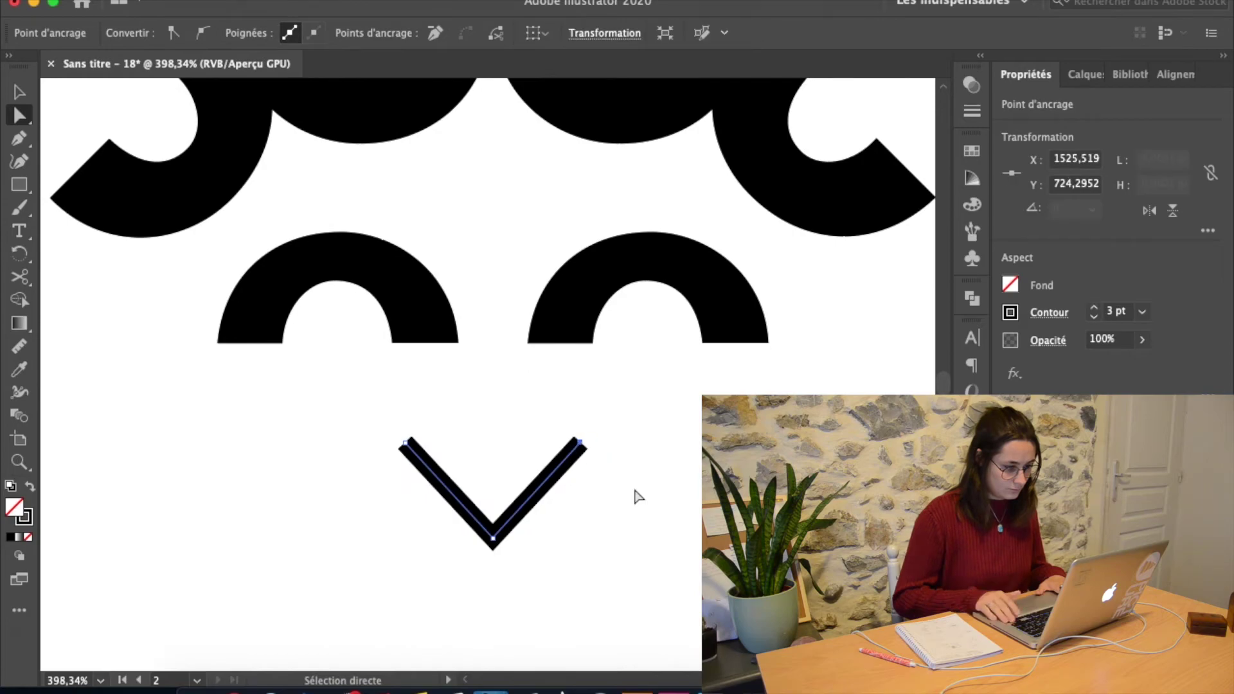
{"action": "left_click_drag", "start_coordinate": [513, 436], "coordinate": [522, 464]}
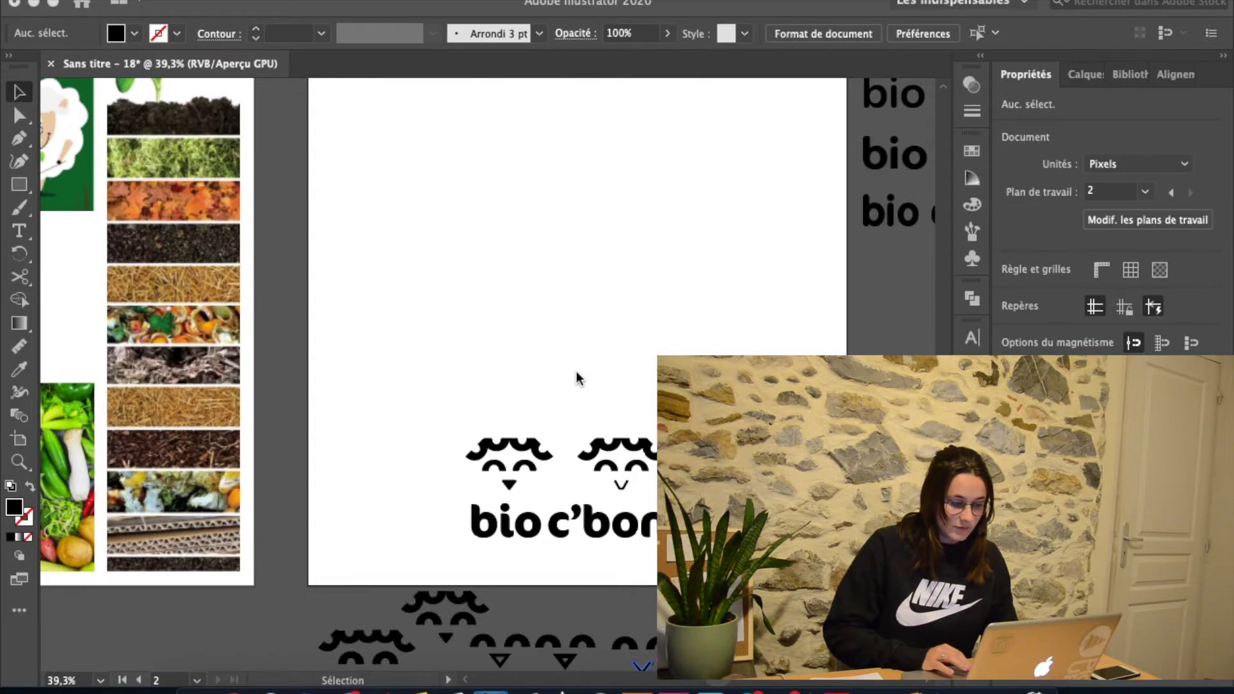
Place a copy of the wordmark and the filled-nose face higher on the artboard, with the face centred above the text.
{"action": "scroll", "coordinate": [576, 369], "scroll_direction": "up", "scroll_amount": 4}
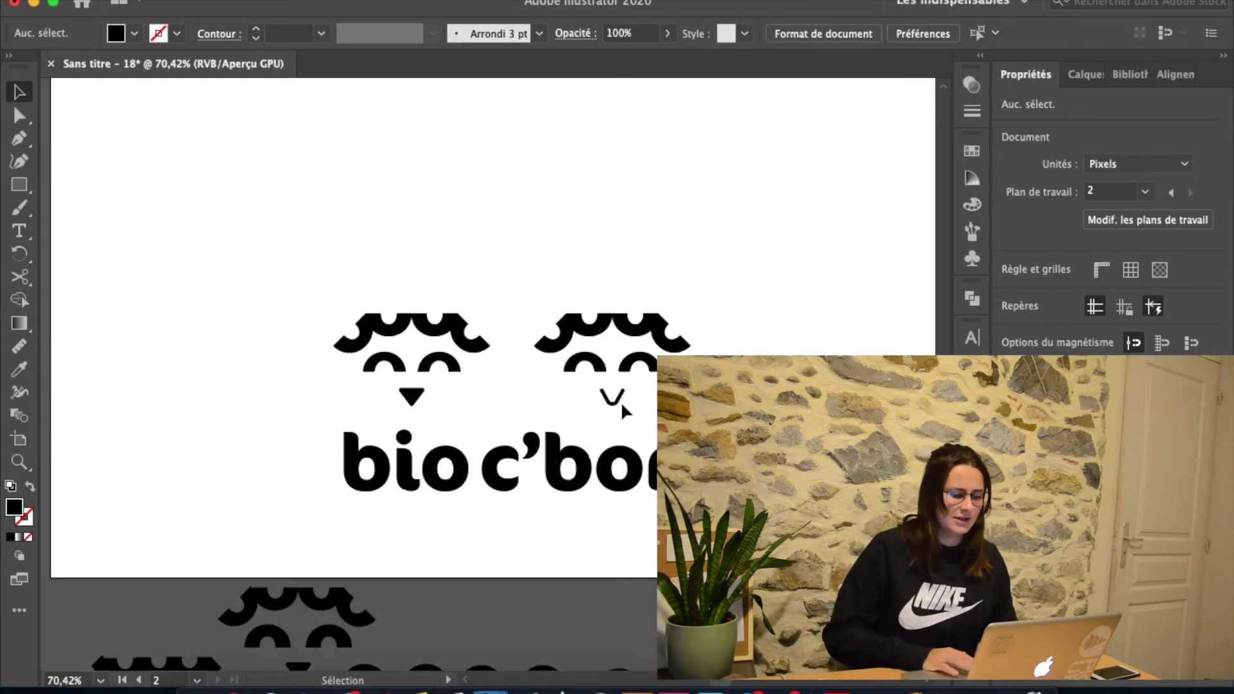
{"action": "scroll", "coordinate": [622, 410], "scroll_direction": "down", "scroll_amount": 4}
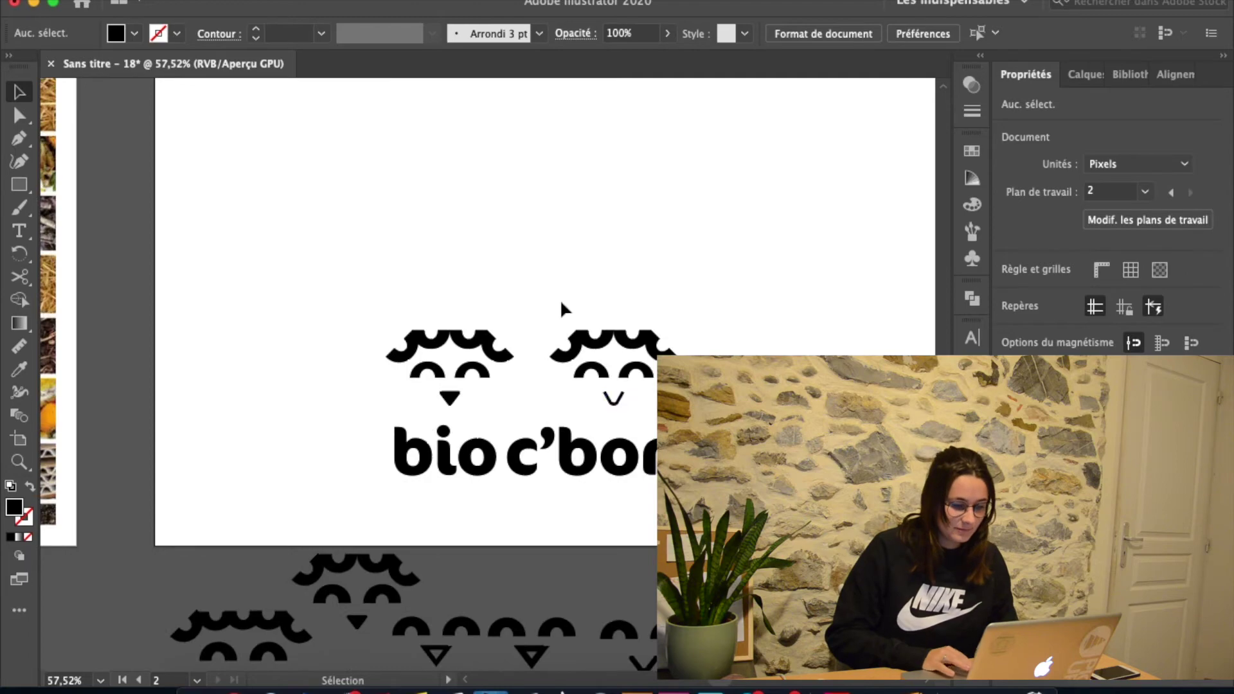
{"action": "scroll", "coordinate": [622, 410], "scroll_direction": "up", "scroll_amount": 2}
{"action": "left_click_drag", "start_coordinate": [461, 401], "coordinate": [546, 380]}
{"action": "scroll", "coordinate": [514, 235], "scroll_direction": "up", "scroll_amount": 4}
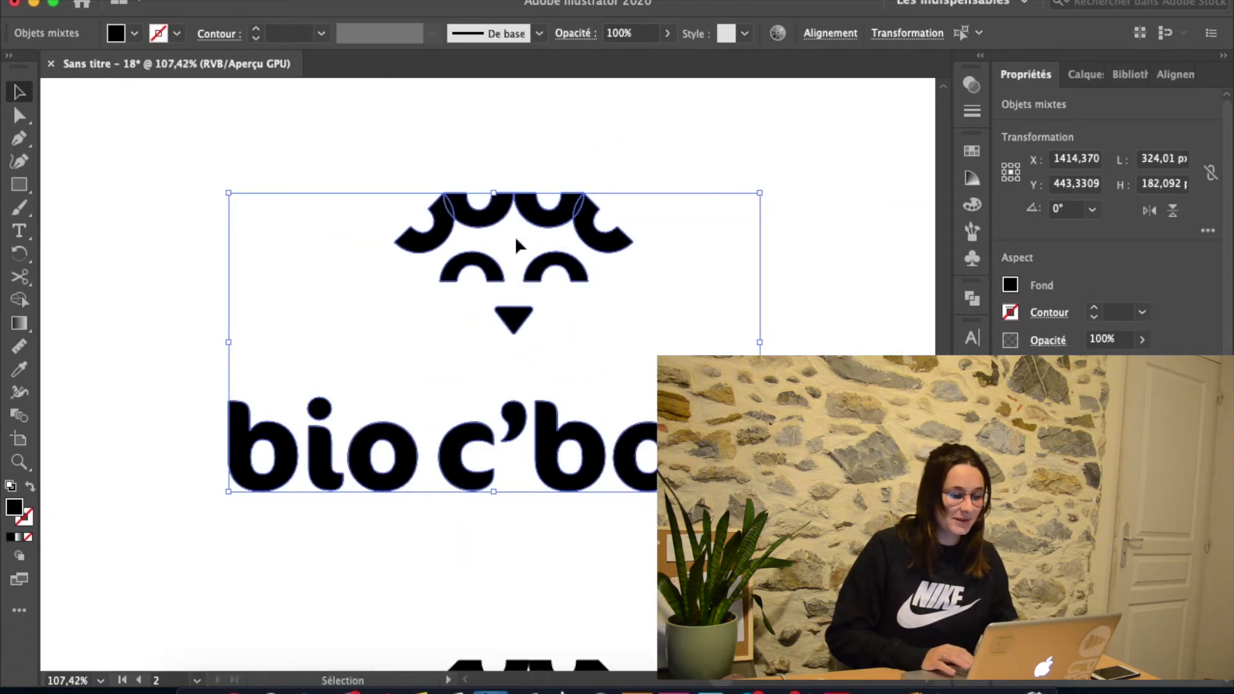
{"action": "left_click", "coordinate": [615, 132]}
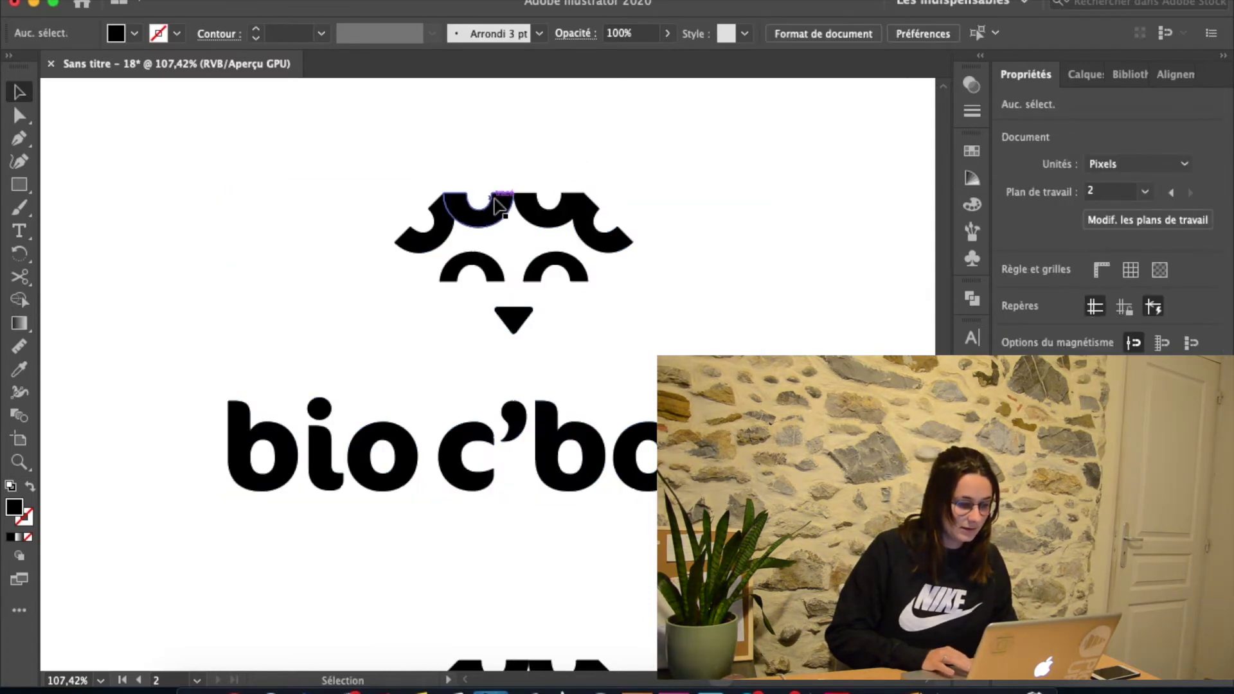
Merge the overlapping curls above the eyes into one continuous hair shape with Shape Builder.
{"action": "scroll", "coordinate": [513, 214], "scroll_direction": "up", "scroll_amount": 5}
{"action": "left_click", "coordinate": [512, 231]}
{"action": "left_click", "coordinate": [484, 286]}
{"action": "left_click", "coordinate": [474, 207]}
{"action": "key", "text": "super+shift+a"}
{"action": "key", "text": "super+0"}
{"action": "left_click", "coordinate": [578, 220]}
{"action": "scroll", "coordinate": [394, 311], "scroll_direction": "up", "scroll_amount": 5}
{"action": "key", "text": "a"}
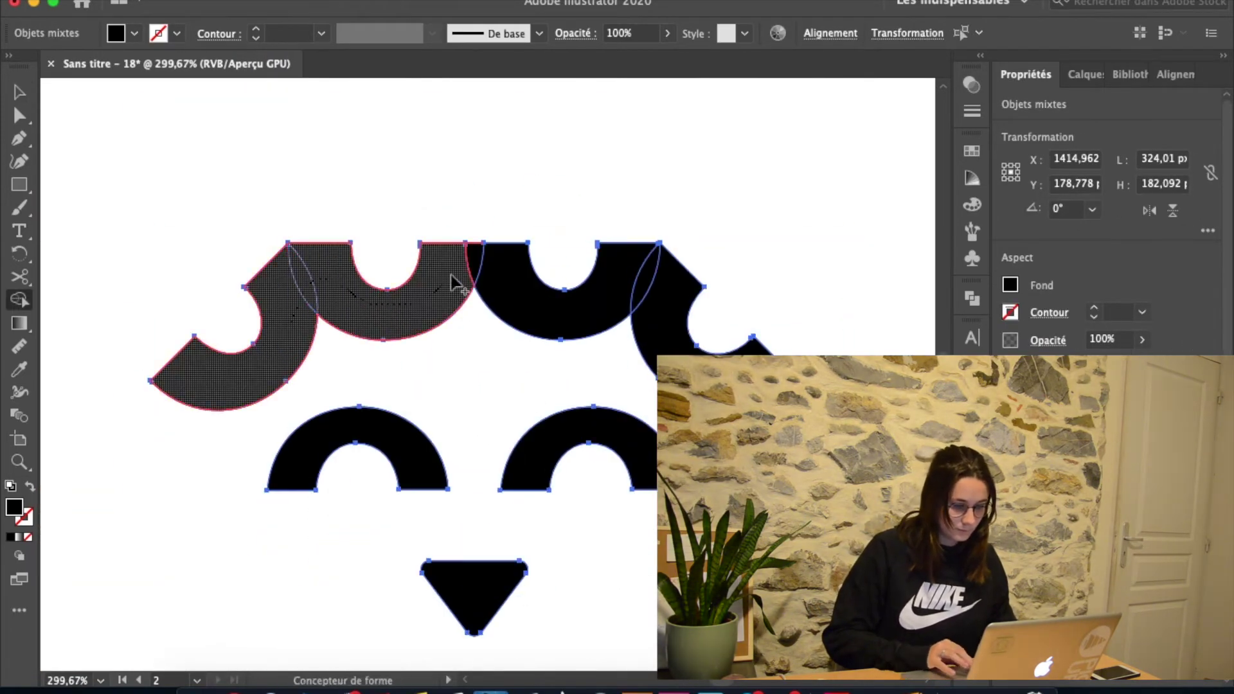
{"action": "left_click", "coordinate": [617, 179]}
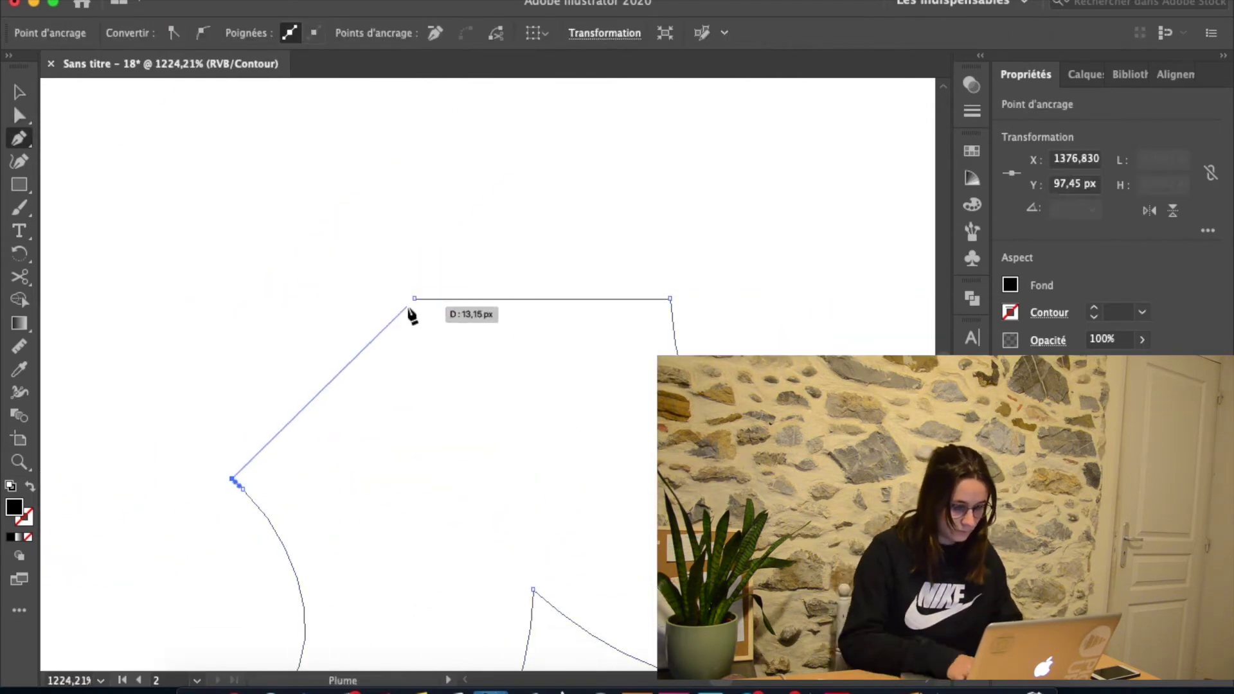
Clean up the merged hair outline by correcting its corners with the Pen tool and removing superfluous anchor points.
{"action": "key", "text": "super+y"}
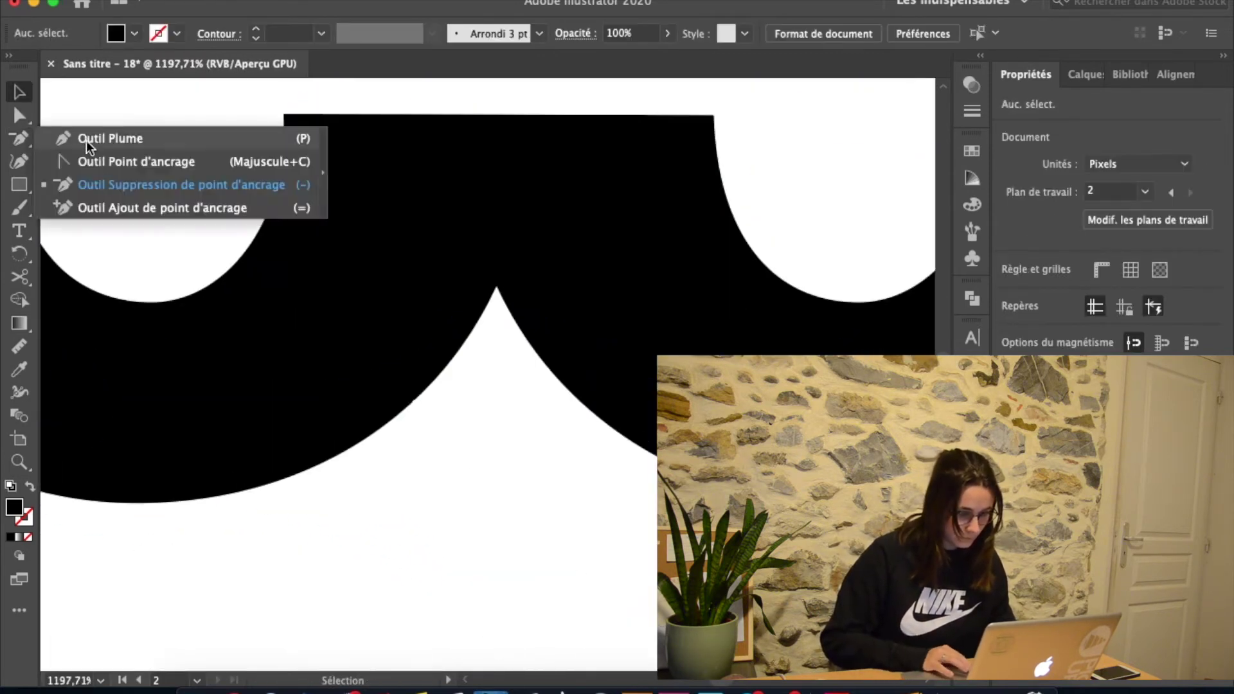
{"action": "left_click", "coordinate": [88, 140]}
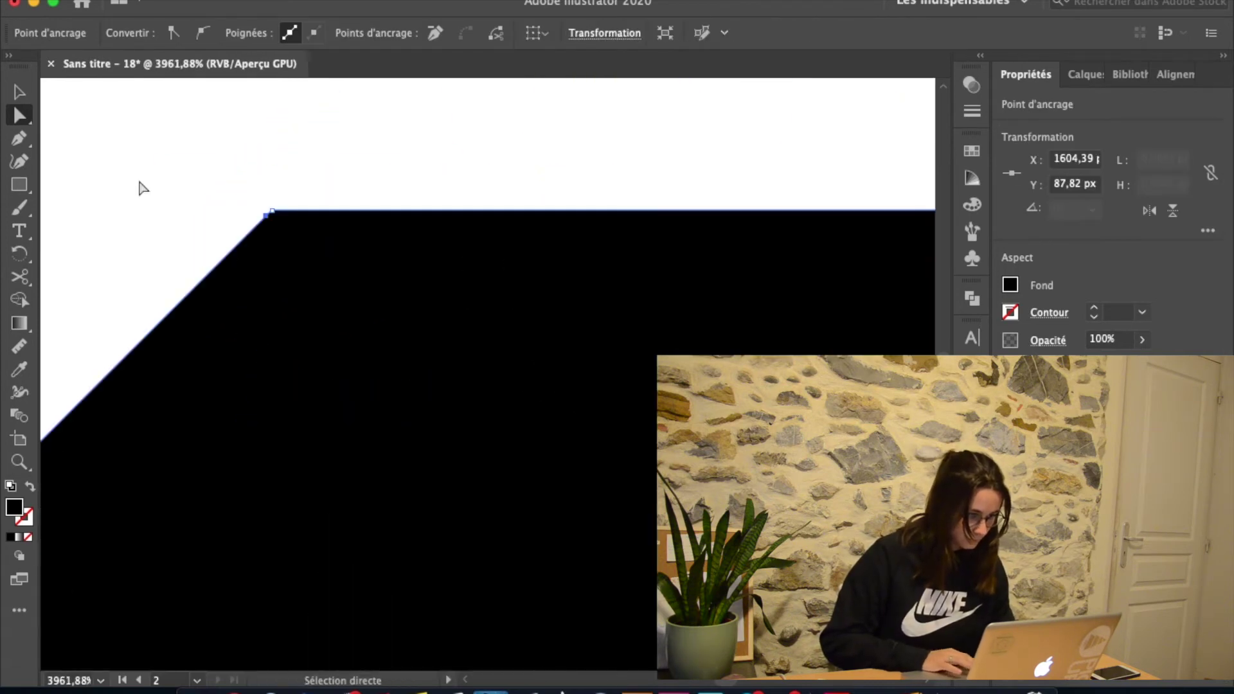
{"action": "left_click", "coordinate": [19, 138]}
{"action": "left_click", "coordinate": [139, 184]}
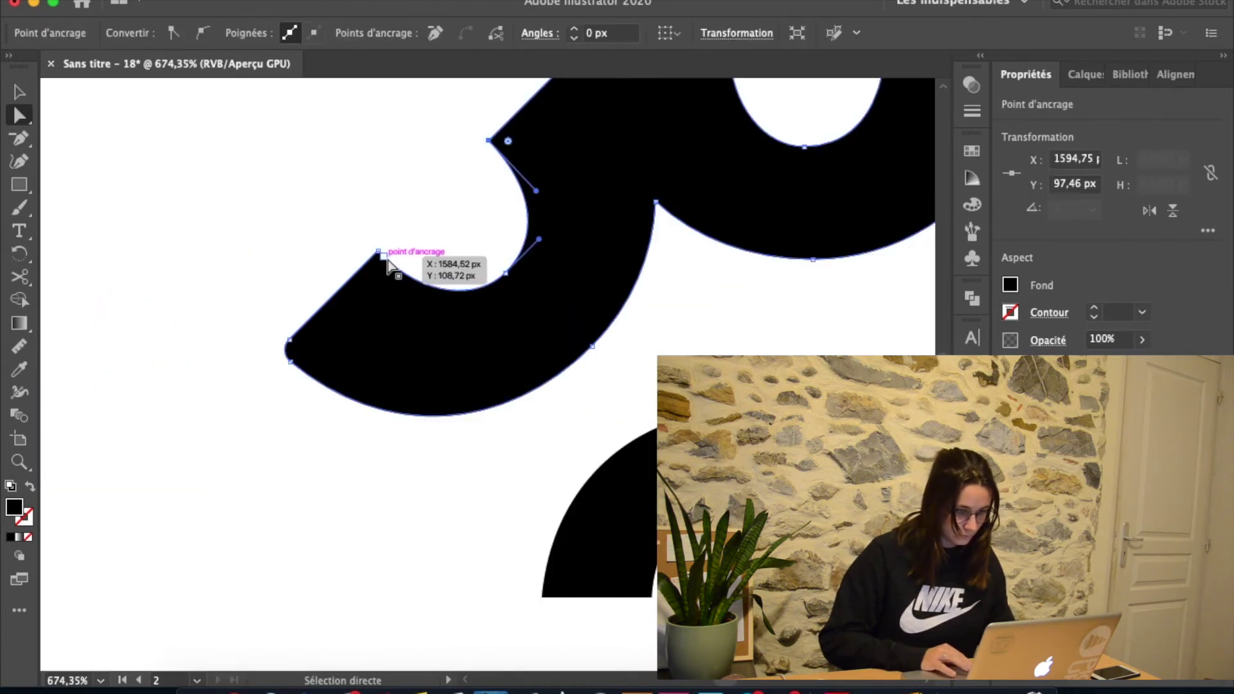
{"action": "key", "text": "-"}
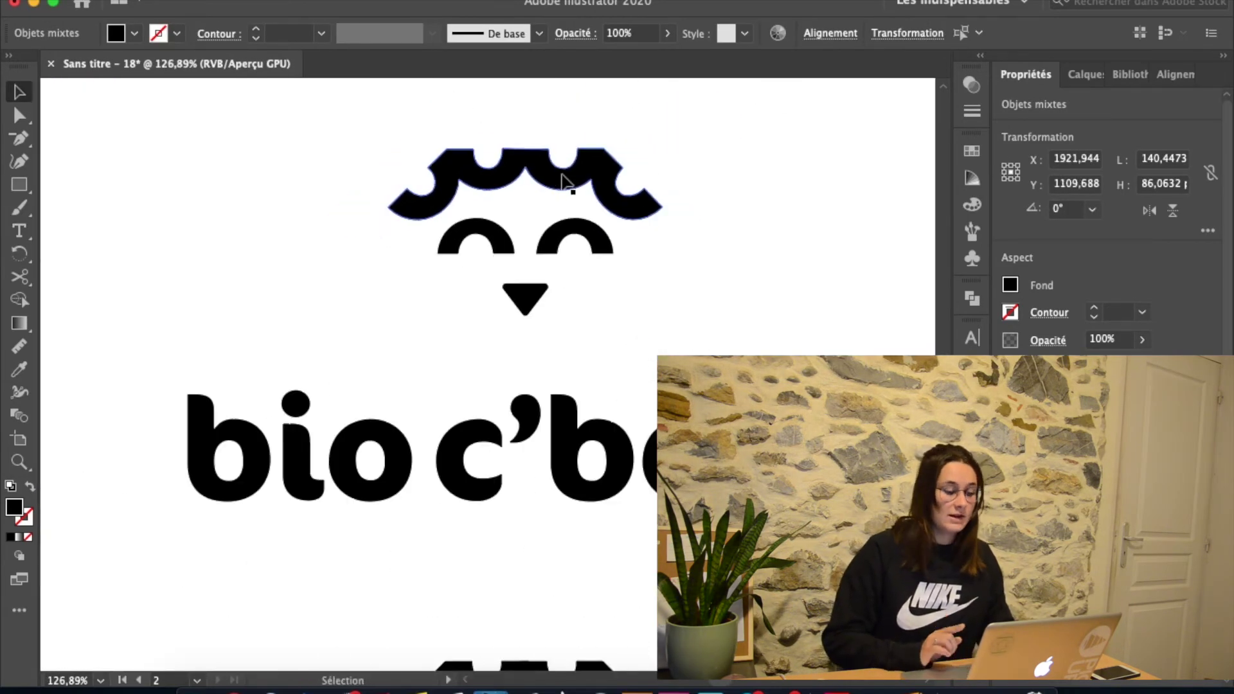
Move the other logo variants off the artboard, leaving only the cleaned-up face and wordmark.
{"action": "scroll", "coordinate": [563, 181], "scroll_direction": "up", "scroll_amount": 2}
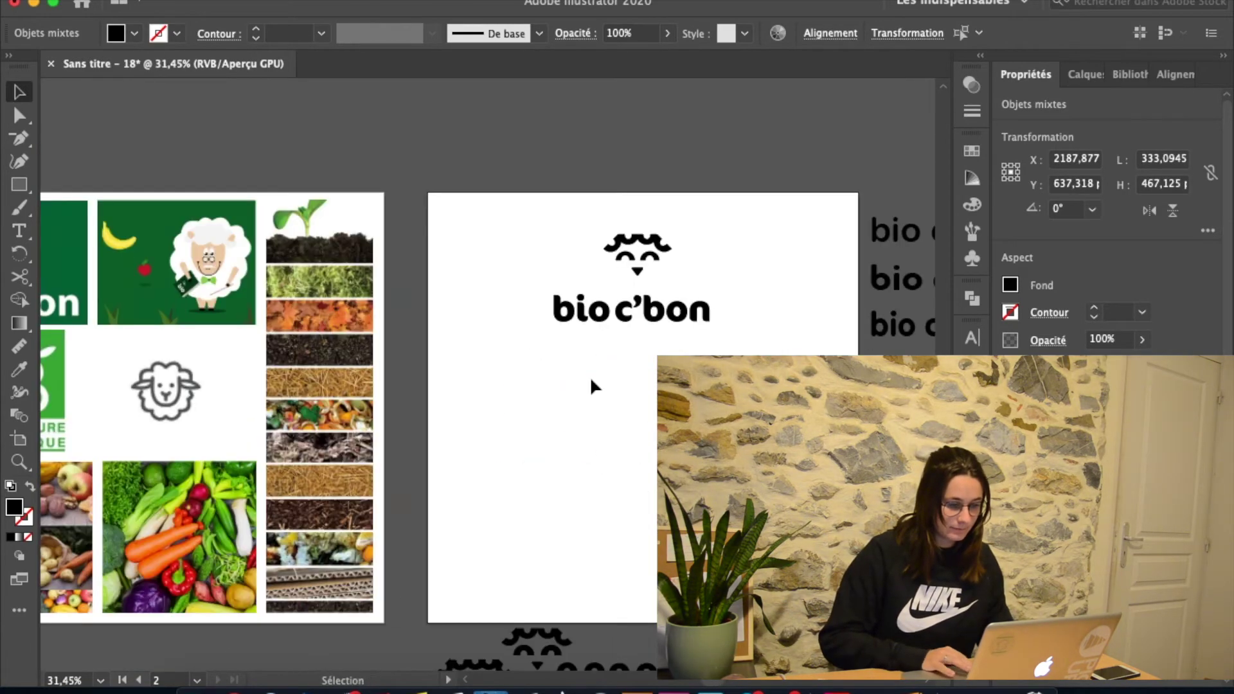
{"action": "left_click_drag", "start_coordinate": [550, 321], "coordinate": [553, 545]}
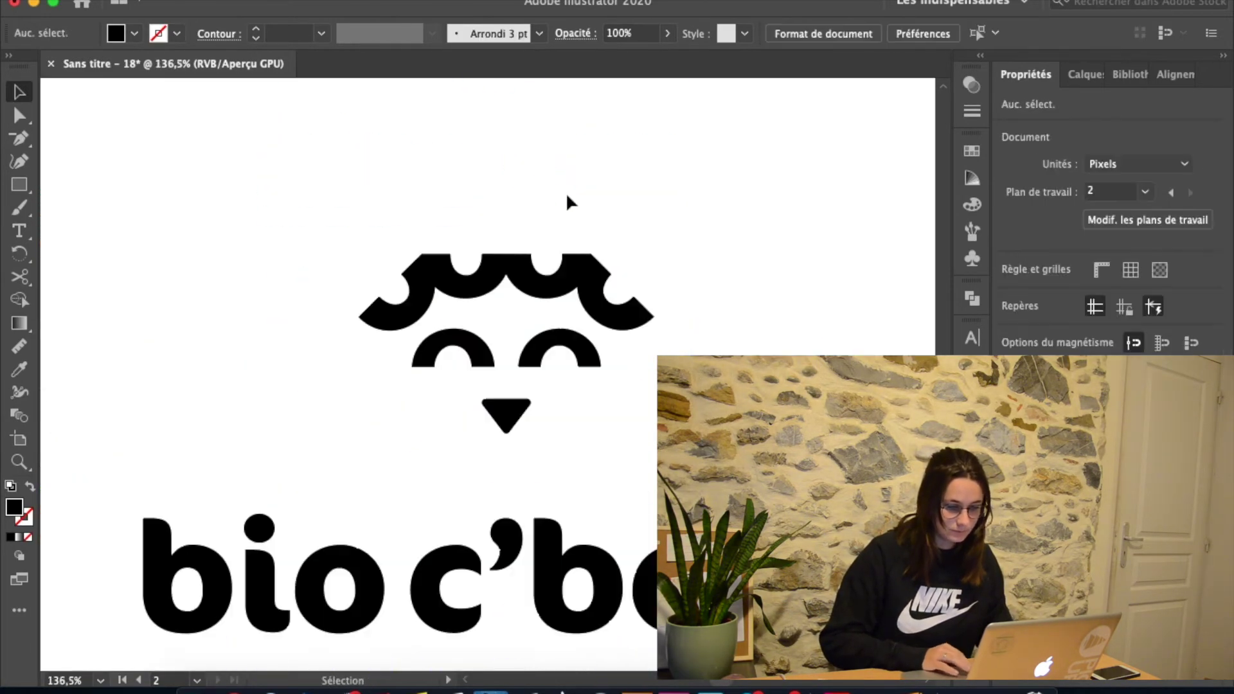
Align the parts of the sheep face with each other and store a spare copy of the face and wordmark below the artboard.
{"action": "left_click", "coordinate": [570, 250]}
{"action": "left_click", "coordinate": [553, 318]}
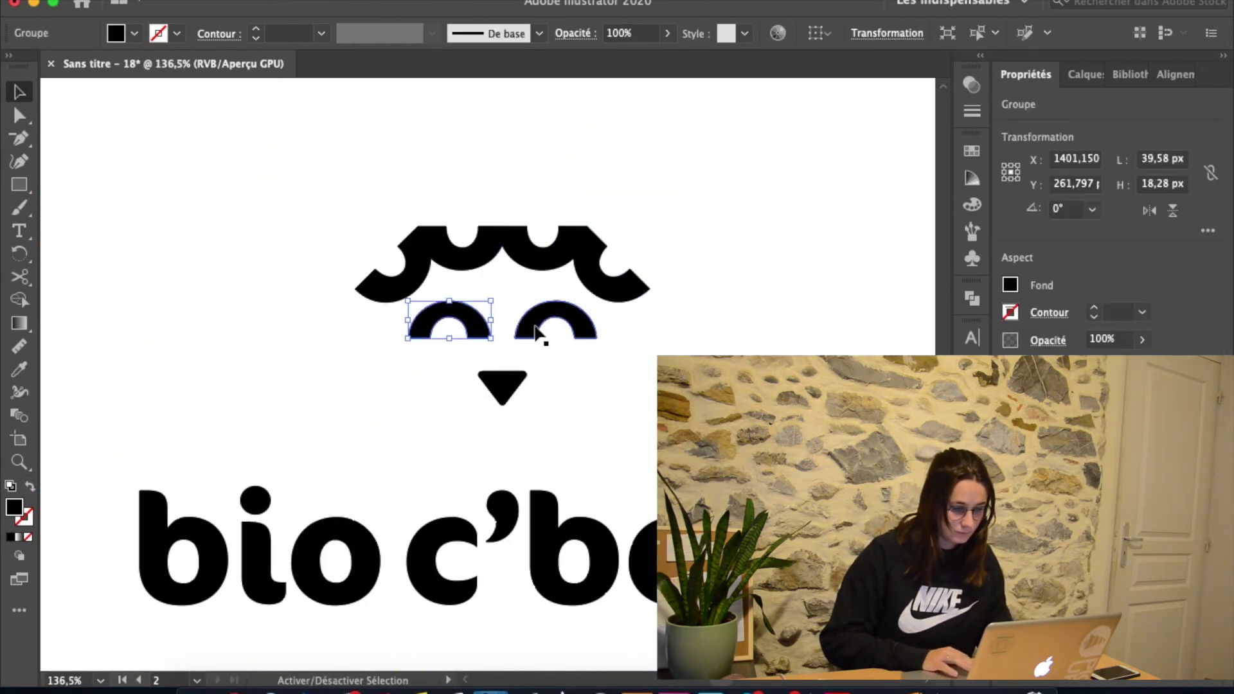
{"action": "left_click", "coordinate": [537, 267], "text": "shift"}
{"action": "key", "text": "shift+F7"}
{"action": "left_click", "coordinate": [495, 368]}
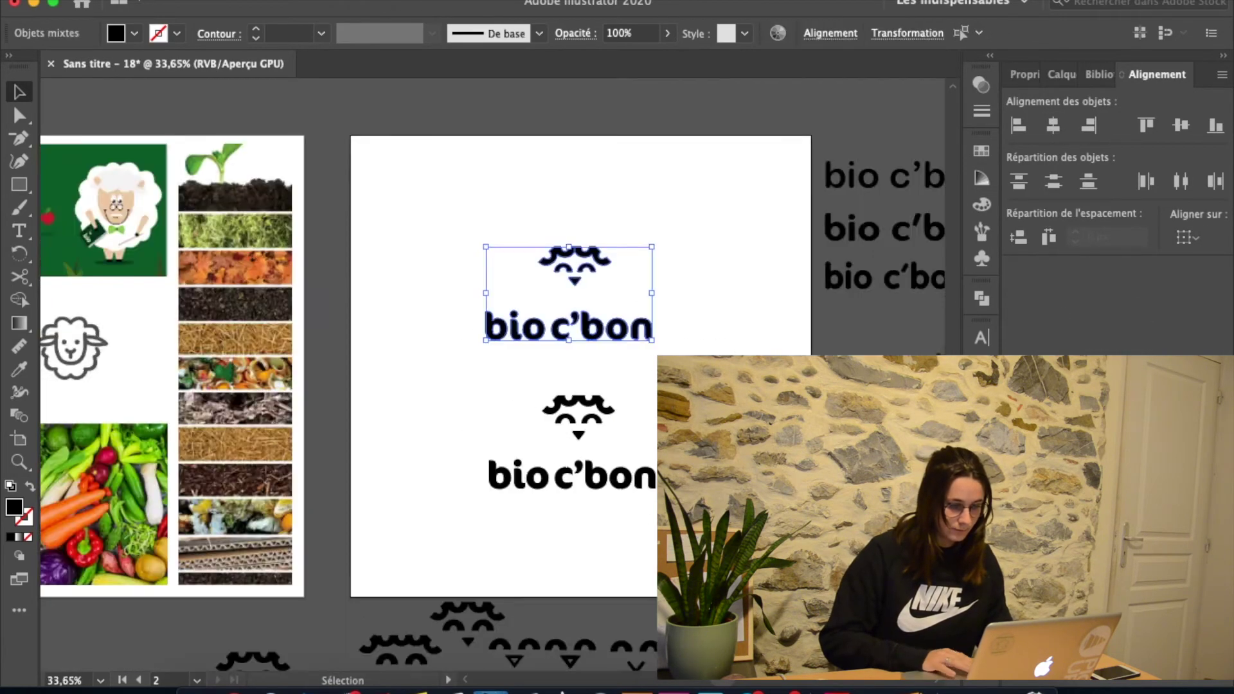
{"action": "scroll", "coordinate": [582, 236], "scroll_direction": "down", "scroll_amount": 5}
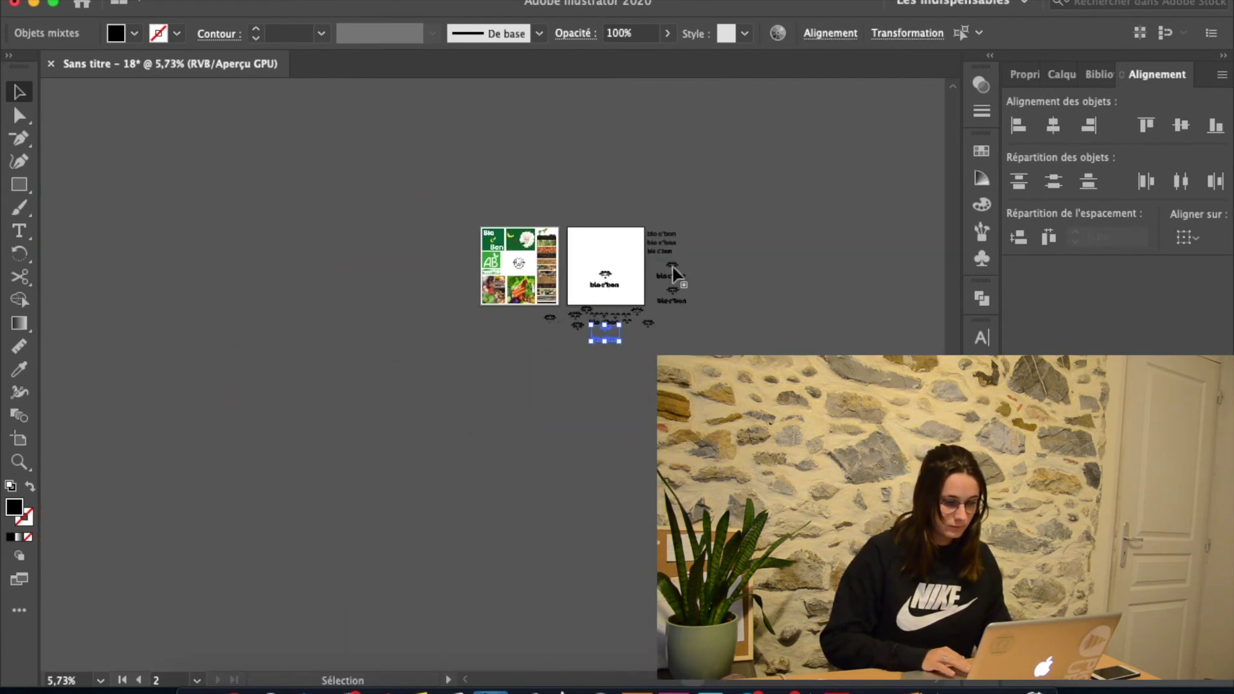
Examine the letter layout of the original Bio c' Bon logo and the sheep references on the mood board.
{"action": "scroll", "coordinate": [636, 296], "scroll_direction": "up", "scroll_amount": 5}
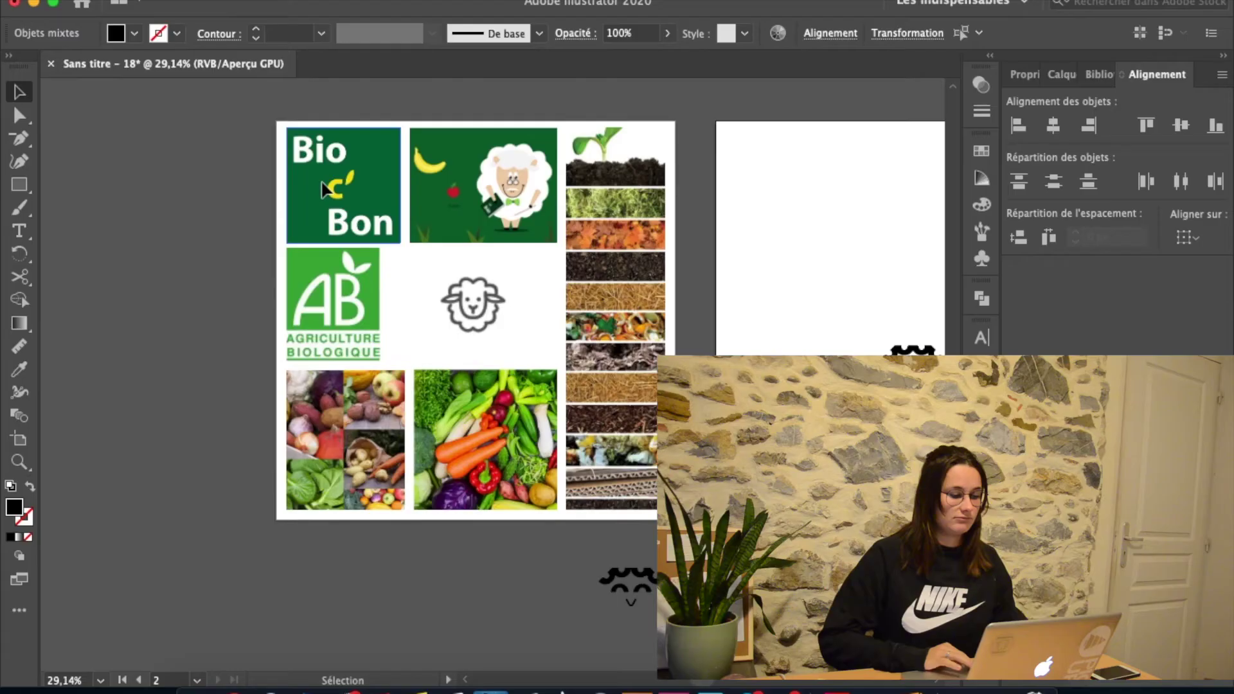
{"action": "scroll", "coordinate": [323, 189], "scroll_direction": "up", "scroll_amount": 5}
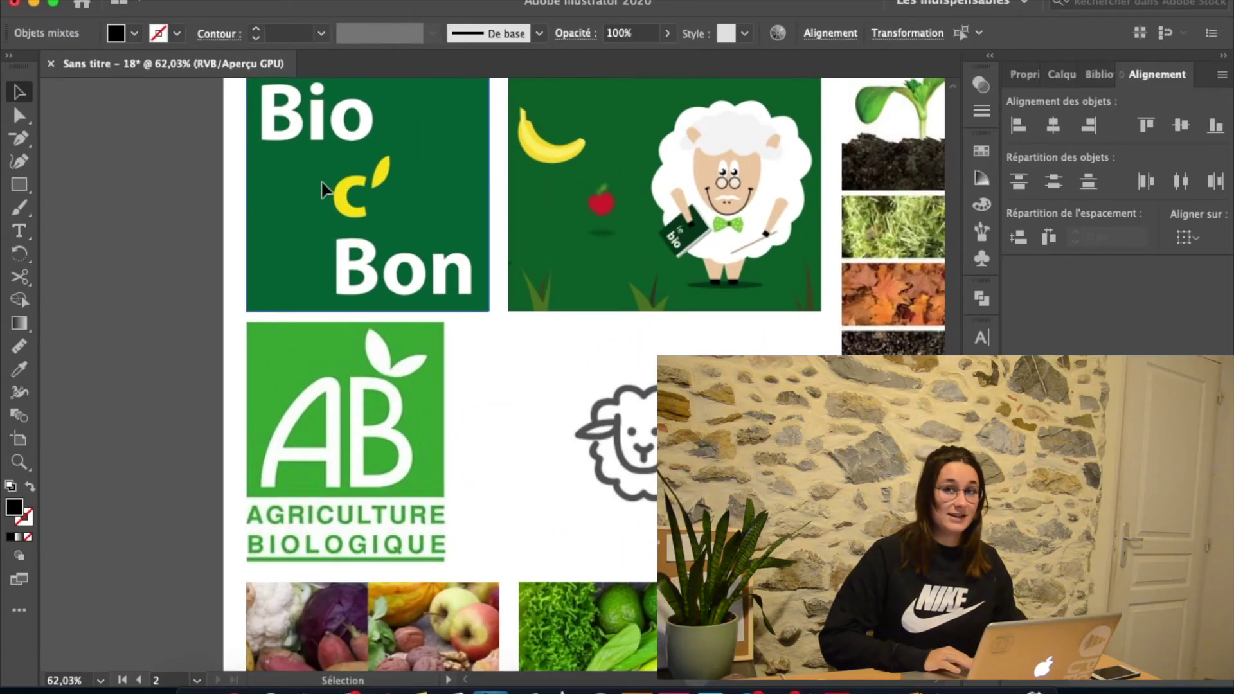
{"action": "scroll", "coordinate": [323, 188], "scroll_direction": "up", "scroll_amount": 5}
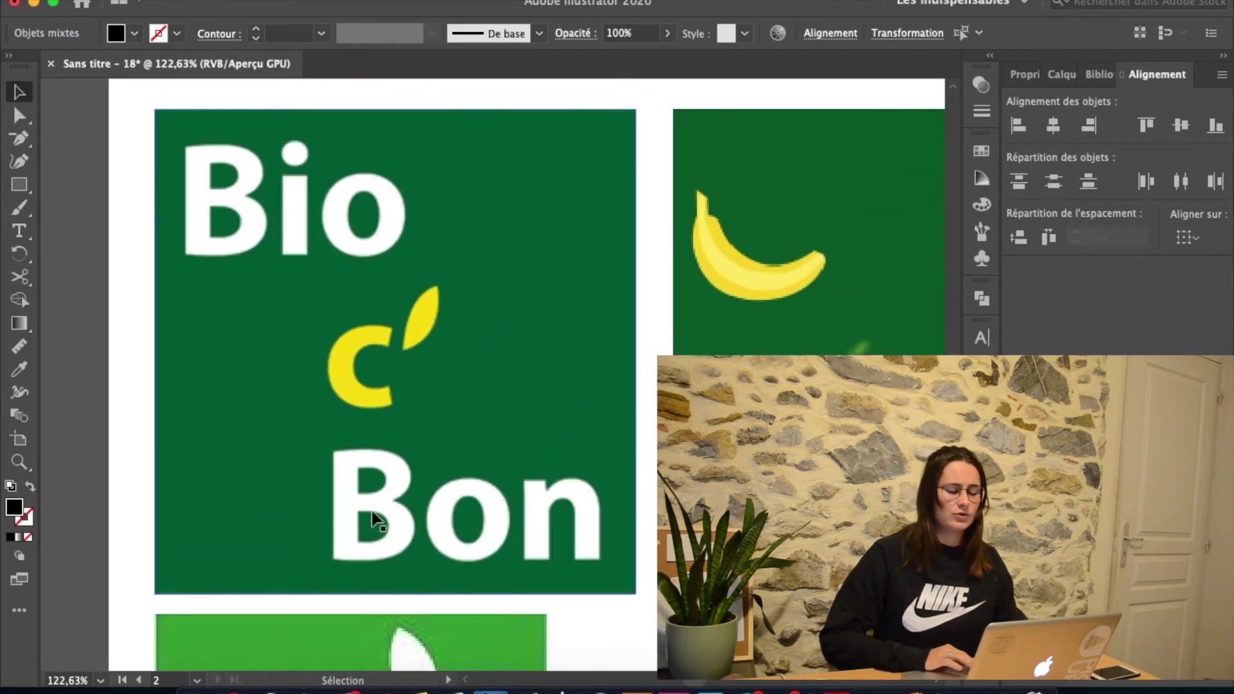
{"action": "scroll", "coordinate": [372, 550], "scroll_direction": "down", "scroll_amount": 5}
{"action": "scroll", "coordinate": [371, 546], "scroll_direction": "down", "scroll_amount": 5}
{"action": "scroll", "coordinate": [372, 546], "scroll_direction": "right", "scroll_amount": 4}
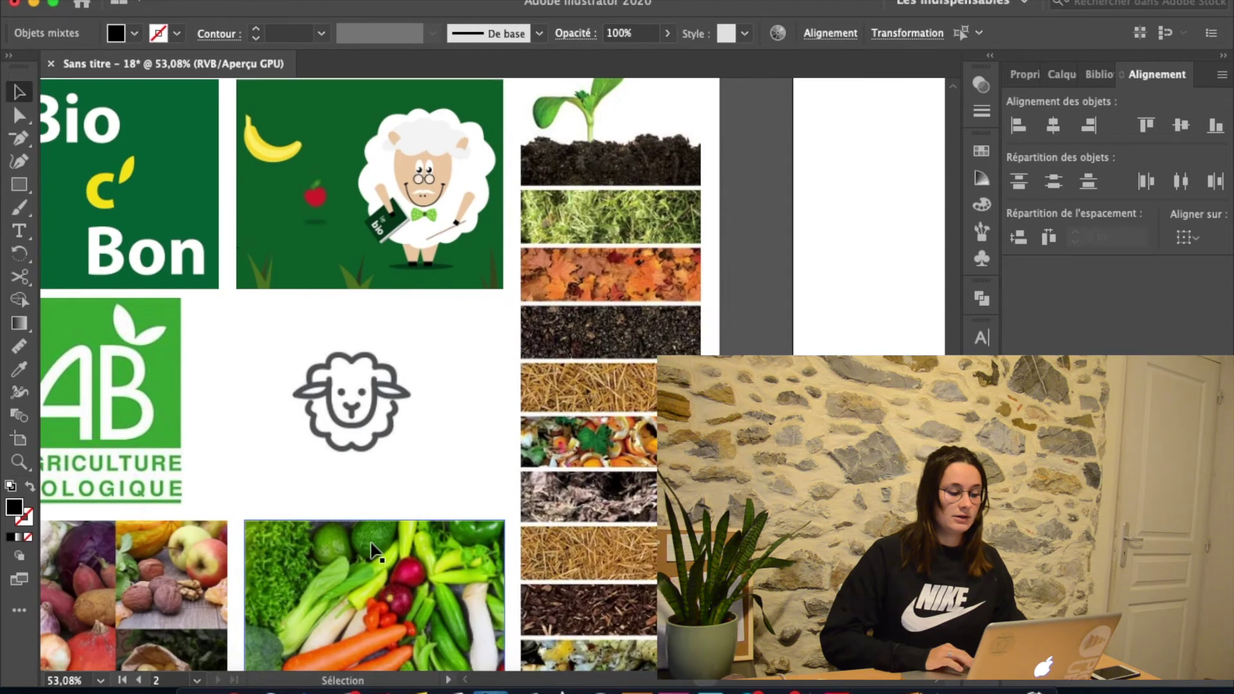
{"action": "scroll", "coordinate": [168, 278], "scroll_direction": "left", "scroll_amount": 4}
{"action": "scroll", "coordinate": [168, 278], "scroll_direction": "up", "scroll_amount": 2}
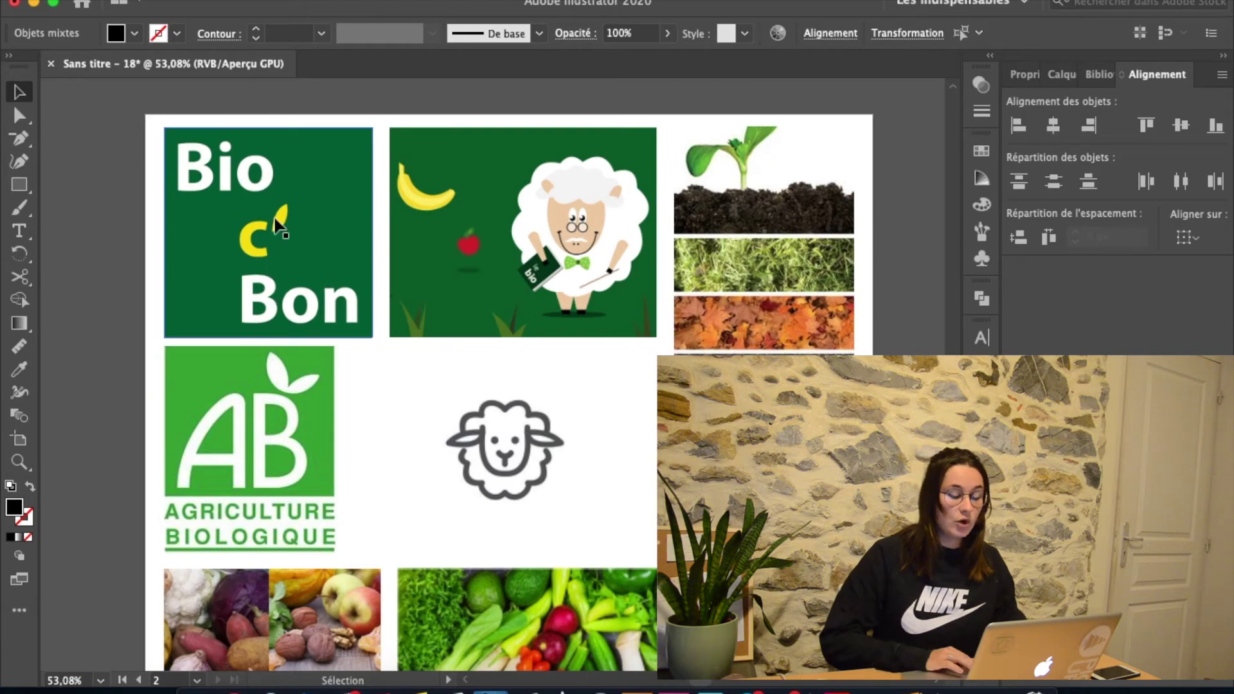
{"action": "scroll", "coordinate": [334, 239], "scroll_direction": "down", "scroll_amount": 2}
{"action": "scroll", "coordinate": [332, 241], "scroll_direction": "right", "scroll_amount": 8}
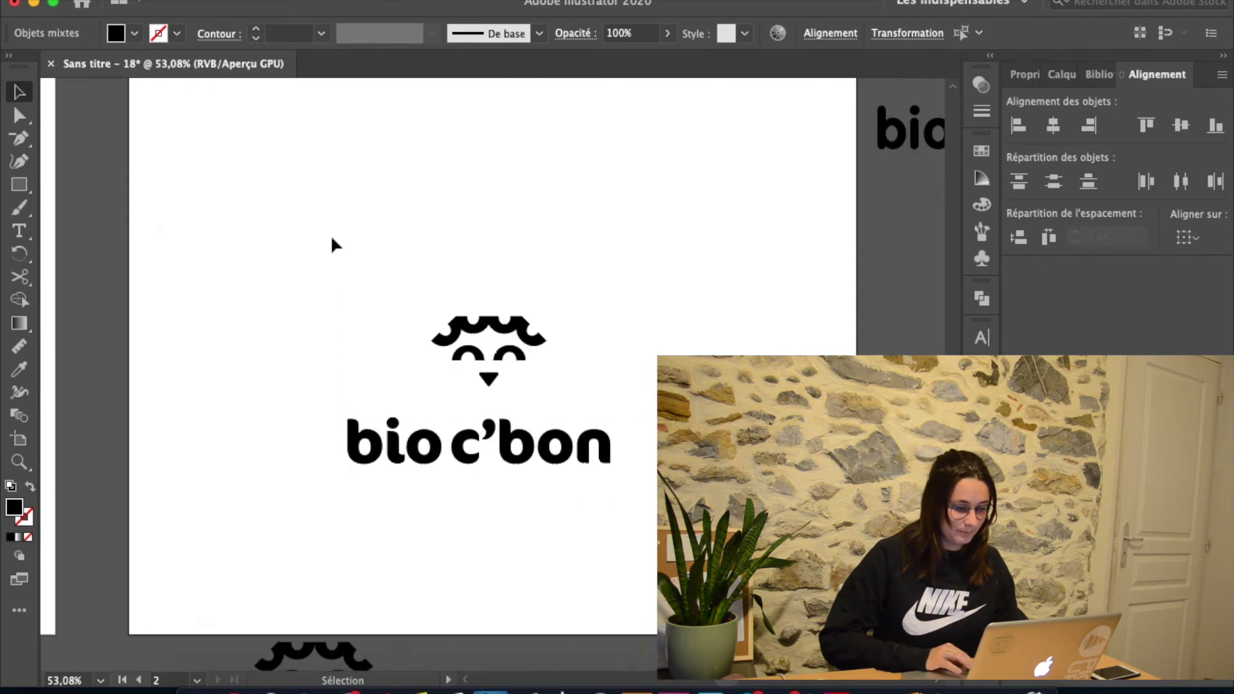
Build a stacked variant of the wordmark with bio above bon and the c' to their left.
{"action": "scroll", "coordinate": [330, 243], "scroll_direction": "up", "scroll_amount": 6}
{"action": "scroll", "coordinate": [440, 468], "scroll_direction": "down", "scroll_amount": 5}
{"action": "left_click_drag", "start_coordinate": [289, 283], "coordinate": [441, 468]}
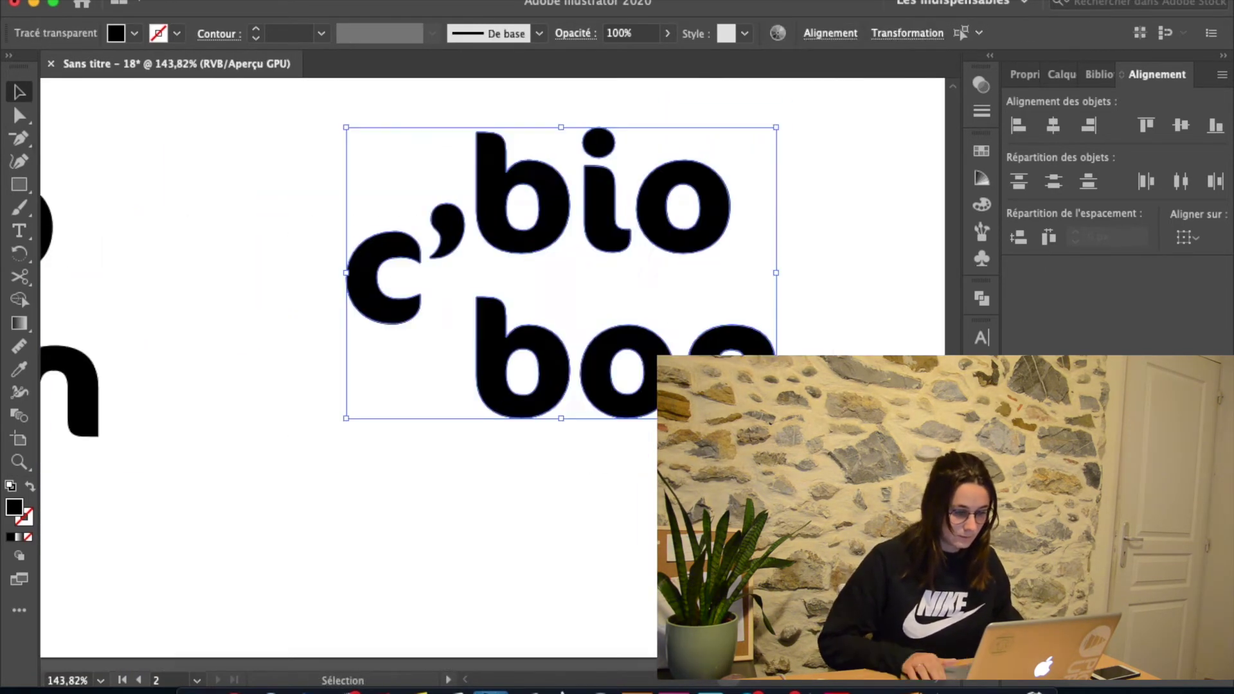
{"action": "scroll", "coordinate": [458, 423], "scroll_direction": "down", "scroll_amount": 4}
{"action": "left_click_drag", "start_coordinate": [458, 422], "coordinate": [439, 422]}
{"action": "scroll", "coordinate": [265, 257], "scroll_direction": "up", "scroll_amount": 6}
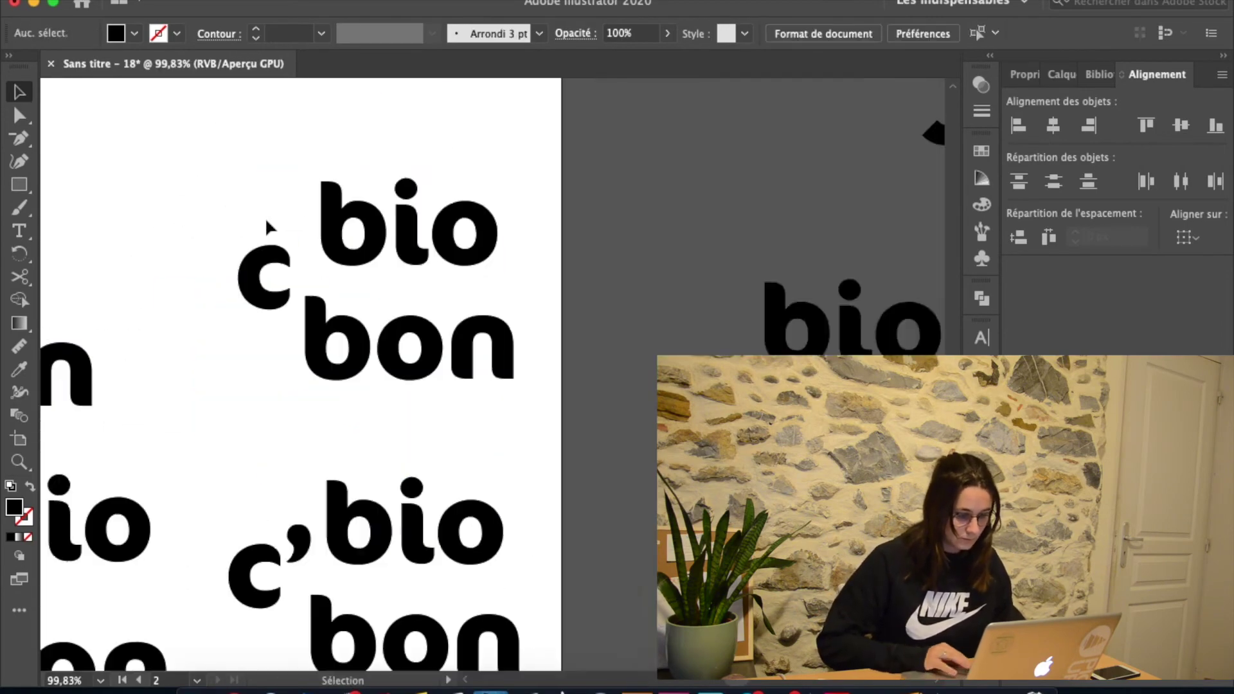
Resize and reposition the c and its apostrophe beside the stacked bio and bon.
{"action": "left_click", "coordinate": [266, 282]}
{"action": "scroll", "coordinate": [250, 295], "scroll_direction": "down", "scroll_amount": 5}
{"action": "scroll", "coordinate": [344, 426], "scroll_direction": "up", "scroll_amount": 6}
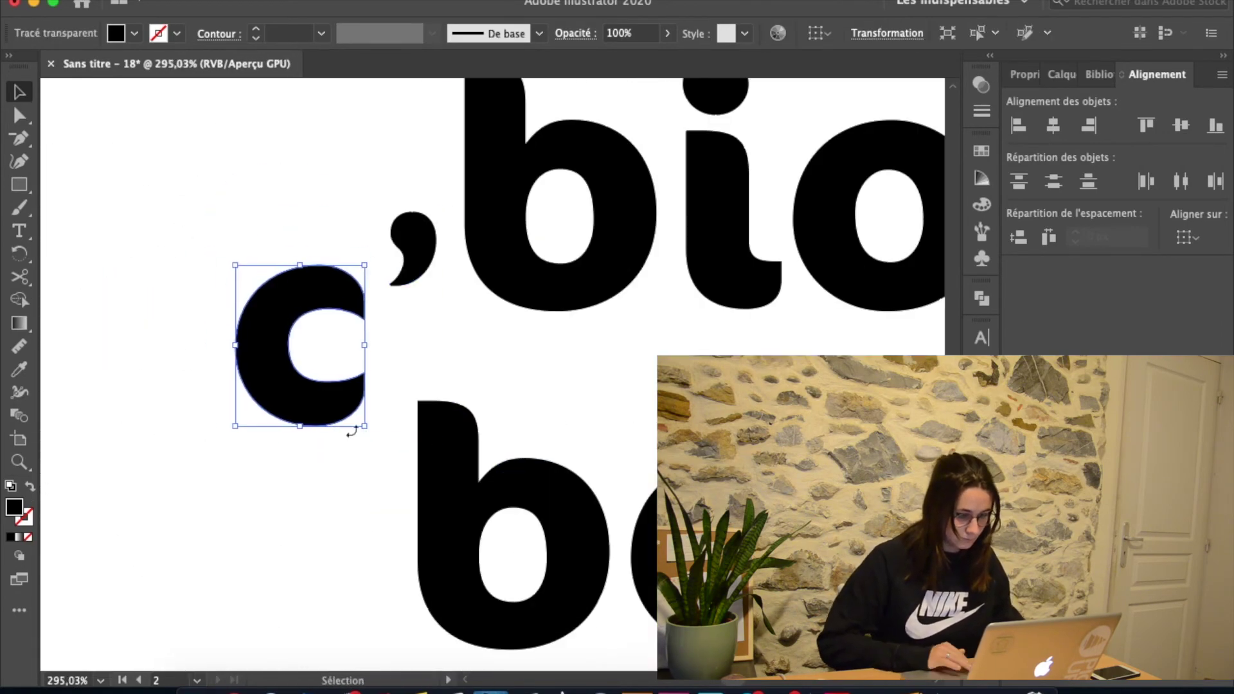
{"action": "scroll", "coordinate": [512, 385], "scroll_direction": "down", "scroll_amount": 8}
{"action": "left_click_drag", "start_coordinate": [512, 386], "coordinate": [371, 204]}
Shrink the c' between bio and bon in a copy of the single-line wordmark.
{"action": "scroll", "coordinate": [411, 418], "scroll_direction": "up", "scroll_amount": 8}
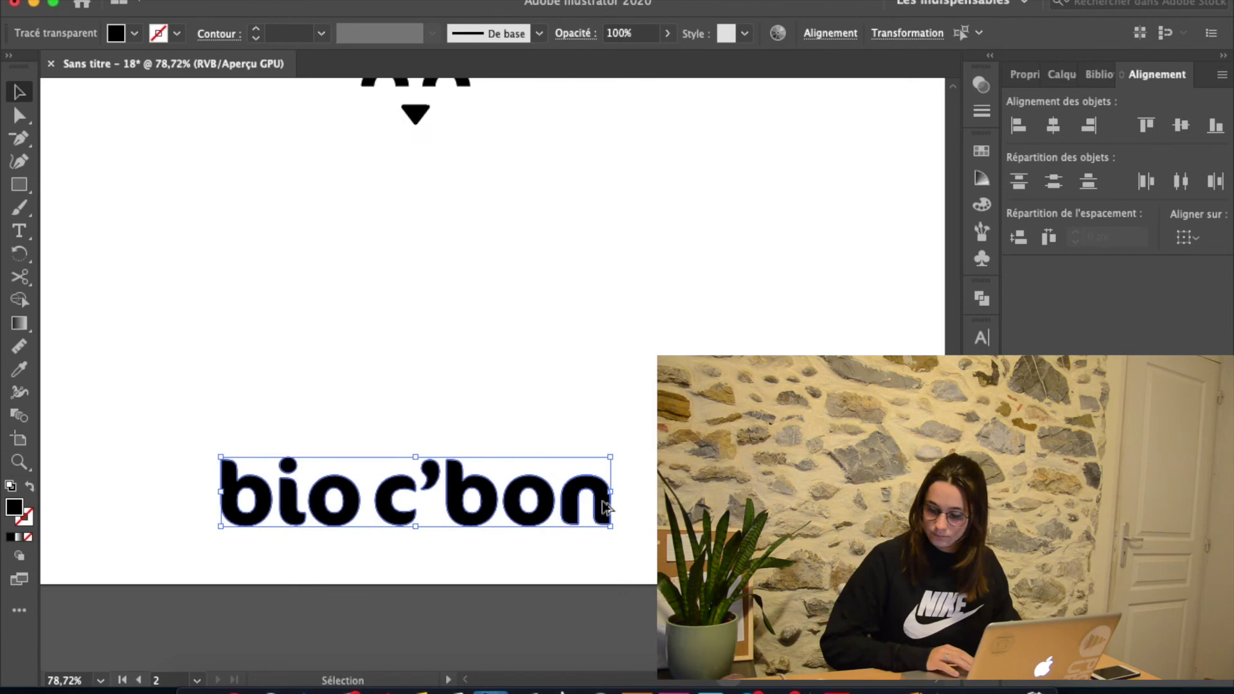
{"action": "scroll", "coordinate": [531, 311], "scroll_direction": "up", "scroll_amount": 4}
{"action": "left_click_drag", "start_coordinate": [221, 346], "coordinate": [661, 282]}
{"action": "scroll", "coordinate": [702, 283], "scroll_direction": "down", "scroll_amount": 2}
{"action": "scroll", "coordinate": [659, 280], "scroll_direction": "down", "scroll_amount": 6}
{"action": "scroll", "coordinate": [514, 476], "scroll_direction": "up", "scroll_amount": 7}
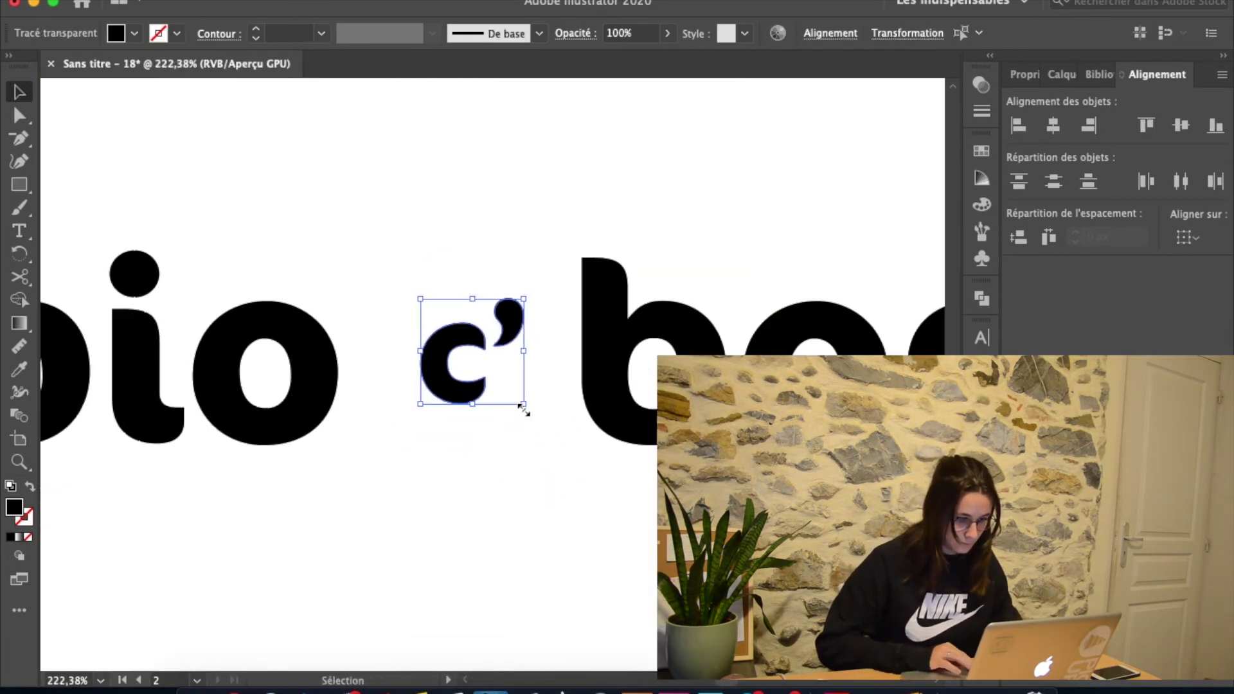
Make a second single-line variant with a small c without apostrophe between bio and bon.
{"action": "left_click", "coordinate": [514, 318]}
{"action": "scroll", "coordinate": [519, 361], "scroll_direction": "down", "scroll_amount": 4}
{"action": "left_click", "coordinate": [553, 501]}
{"action": "scroll", "coordinate": [592, 596], "scroll_direction": "down", "scroll_amount": 5}
{"action": "scroll", "coordinate": [577, 430], "scroll_direction": "up", "scroll_amount": 5}
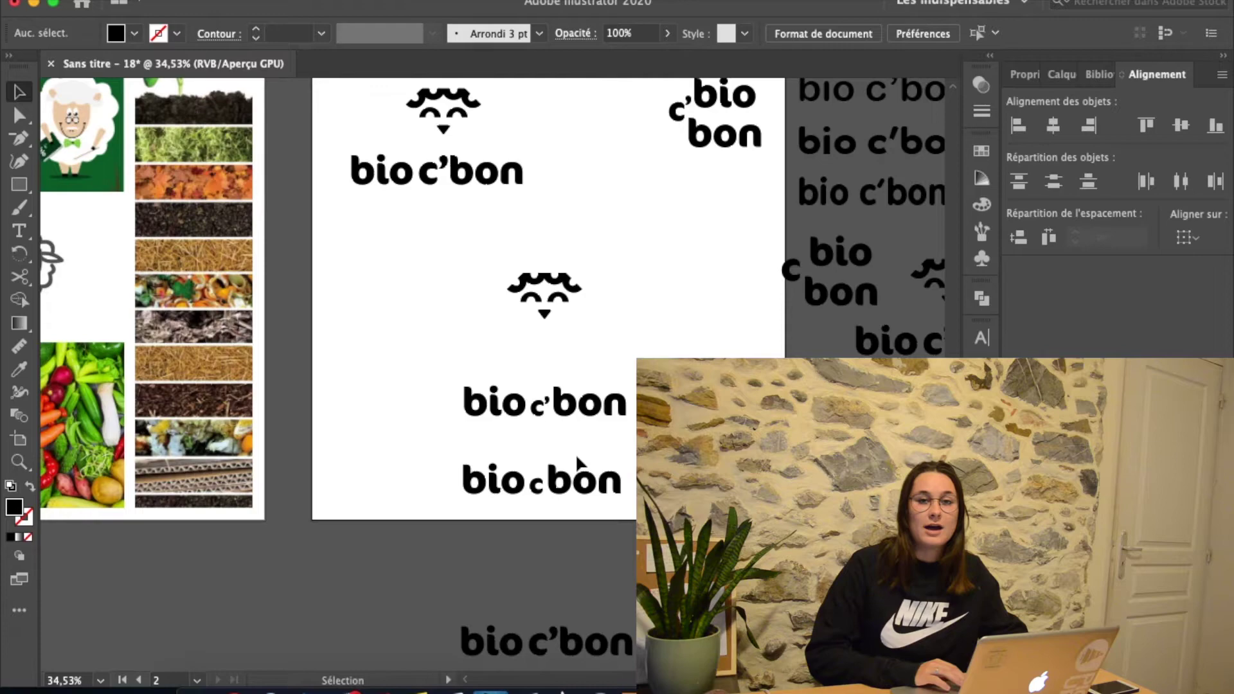
Place a copy of the stacked wordmark with the small c' beneath a sheep face, with the face centred above bio bon.
{"action": "scroll", "coordinate": [580, 448], "scroll_direction": "left", "scroll_amount": 10}
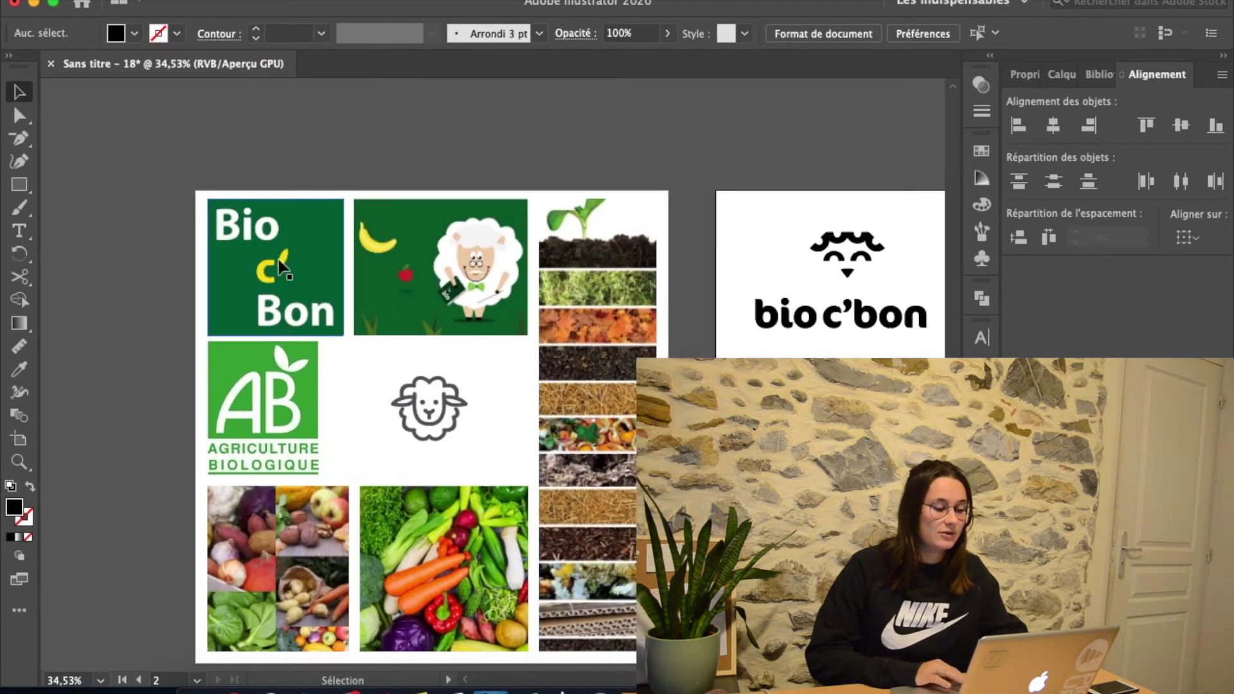
{"action": "scroll", "coordinate": [284, 260], "scroll_direction": "up", "scroll_amount": 5}
{"action": "scroll", "coordinate": [649, 313], "scroll_direction": "down", "scroll_amount": 5}
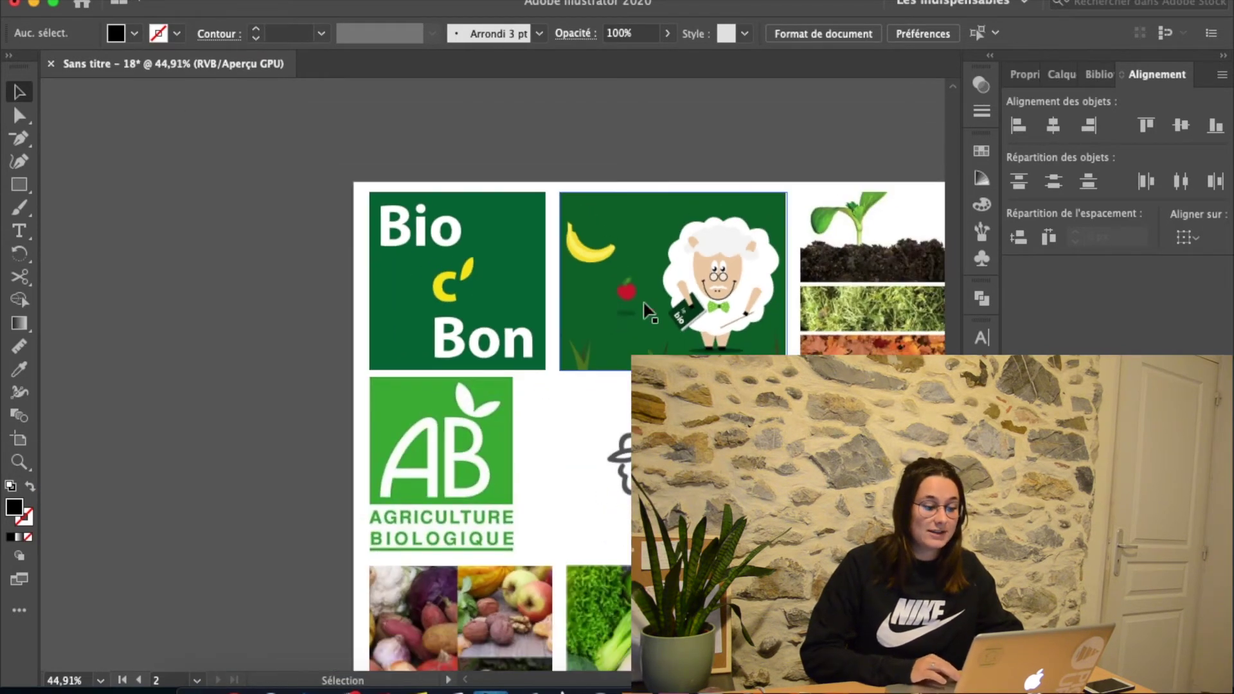
{"action": "scroll", "coordinate": [550, 309], "scroll_direction": "right", "scroll_amount": 10}
{"action": "scroll", "coordinate": [548, 304], "scroll_direction": "right", "scroll_amount": 5}
{"action": "scroll", "coordinate": [548, 303], "scroll_direction": "down", "scroll_amount": 1}
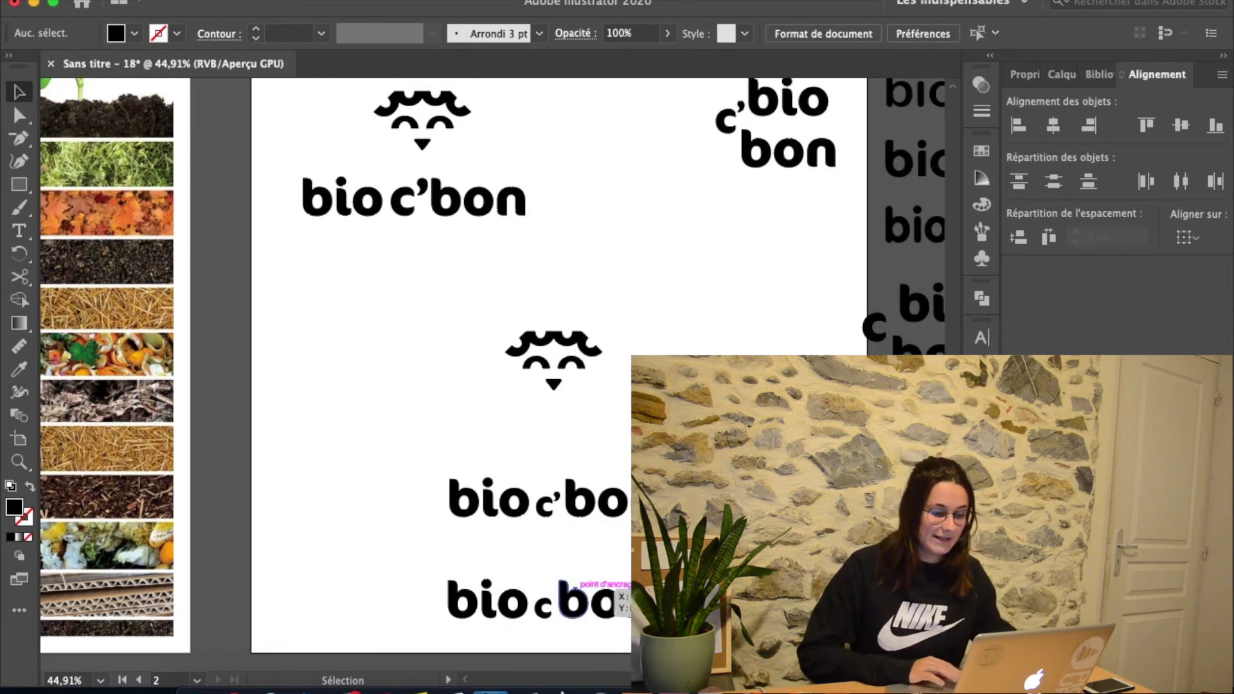
{"action": "left_click_drag", "start_coordinate": [487, 463], "coordinate": [491, 471]}
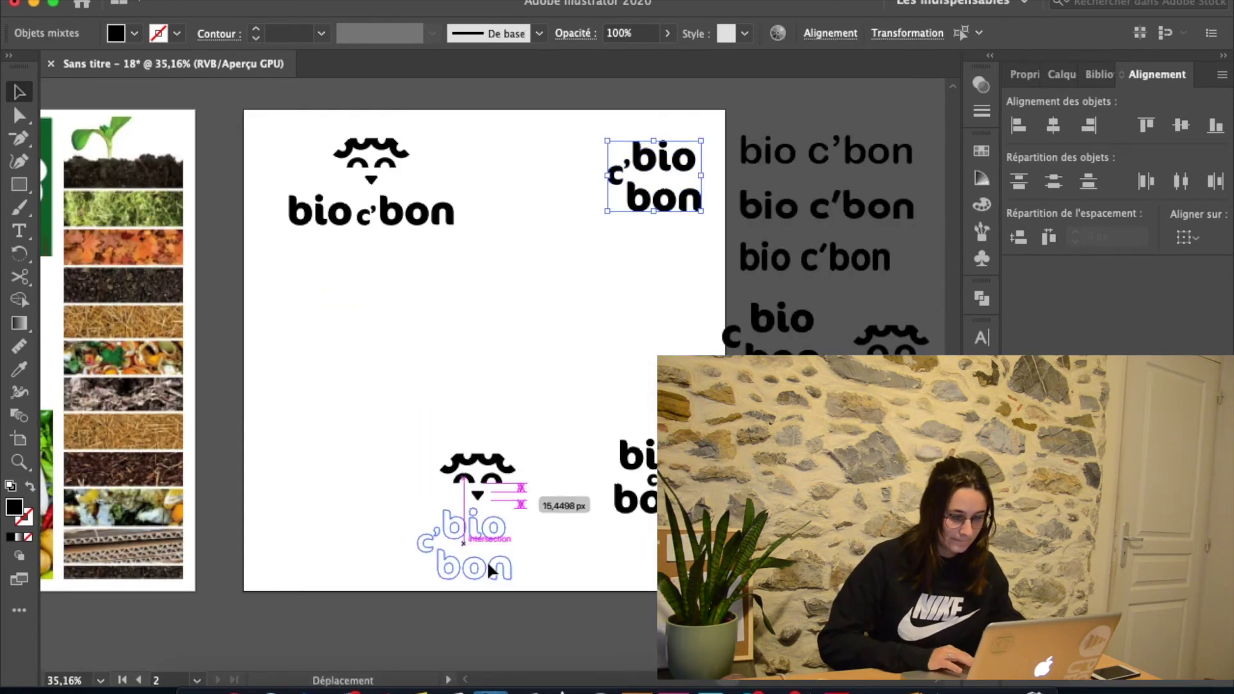
{"action": "left_click_drag", "start_coordinate": [488, 561], "coordinate": [494, 547]}
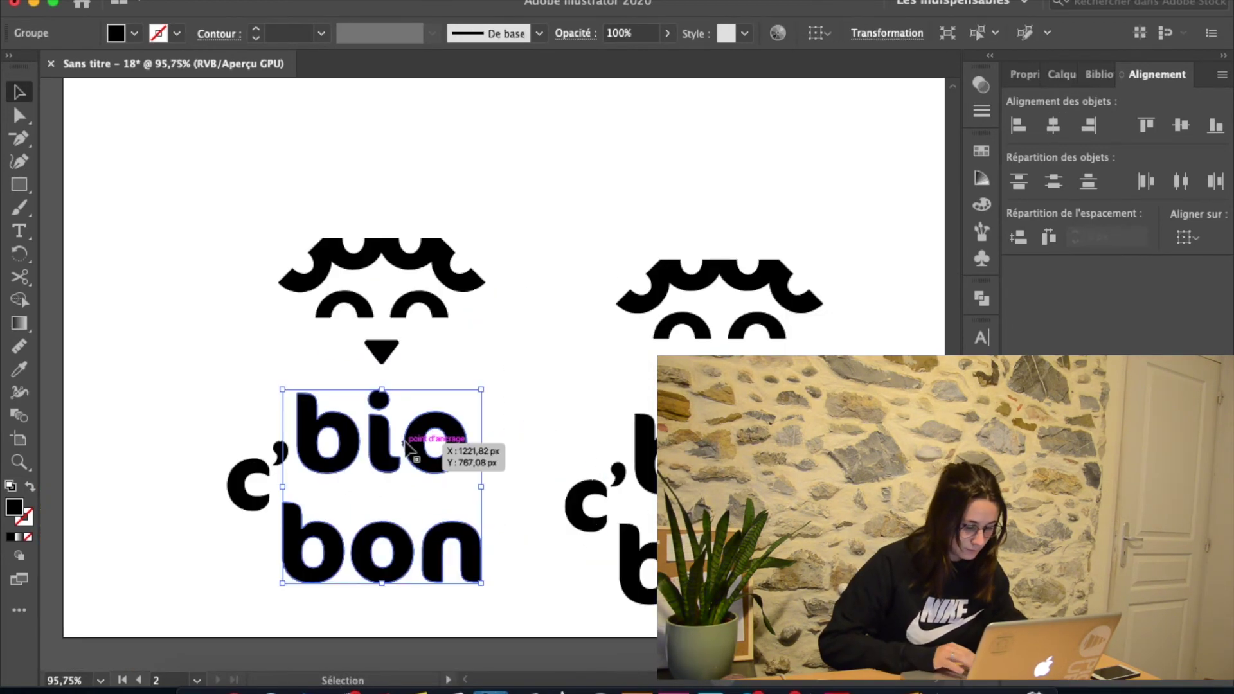
{"action": "left_click_drag", "start_coordinate": [413, 447], "coordinate": [427, 551]}
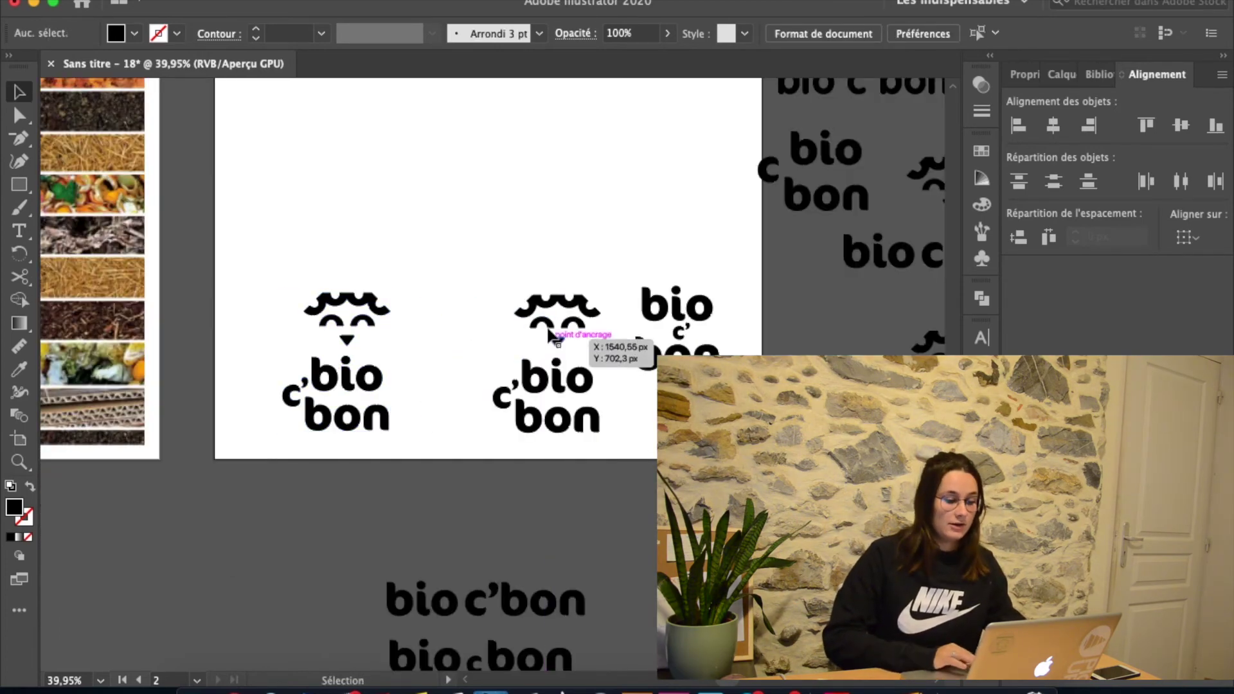
Compose horizontal logo variants with the sheep face on either side of a stacked bio c' bon wordmark.
{"action": "scroll", "coordinate": [550, 360], "scroll_direction": "up", "scroll_amount": 8}
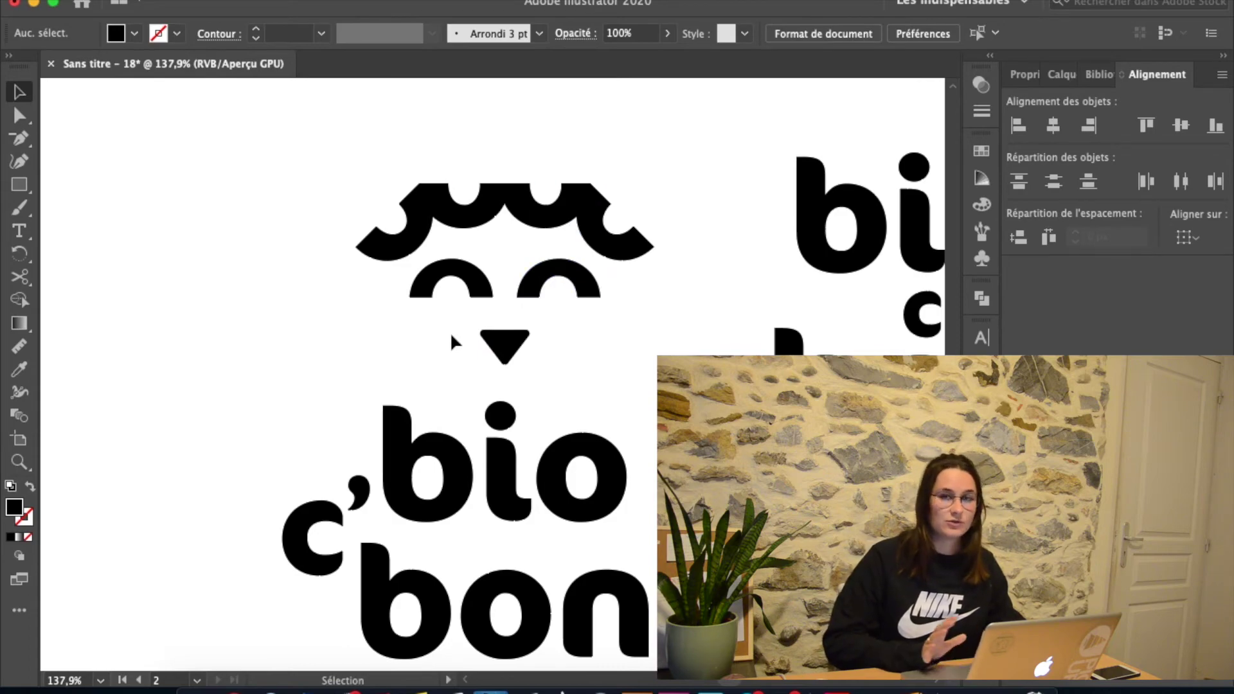
{"action": "scroll", "coordinate": [449, 331], "scroll_direction": "down", "scroll_amount": 3}
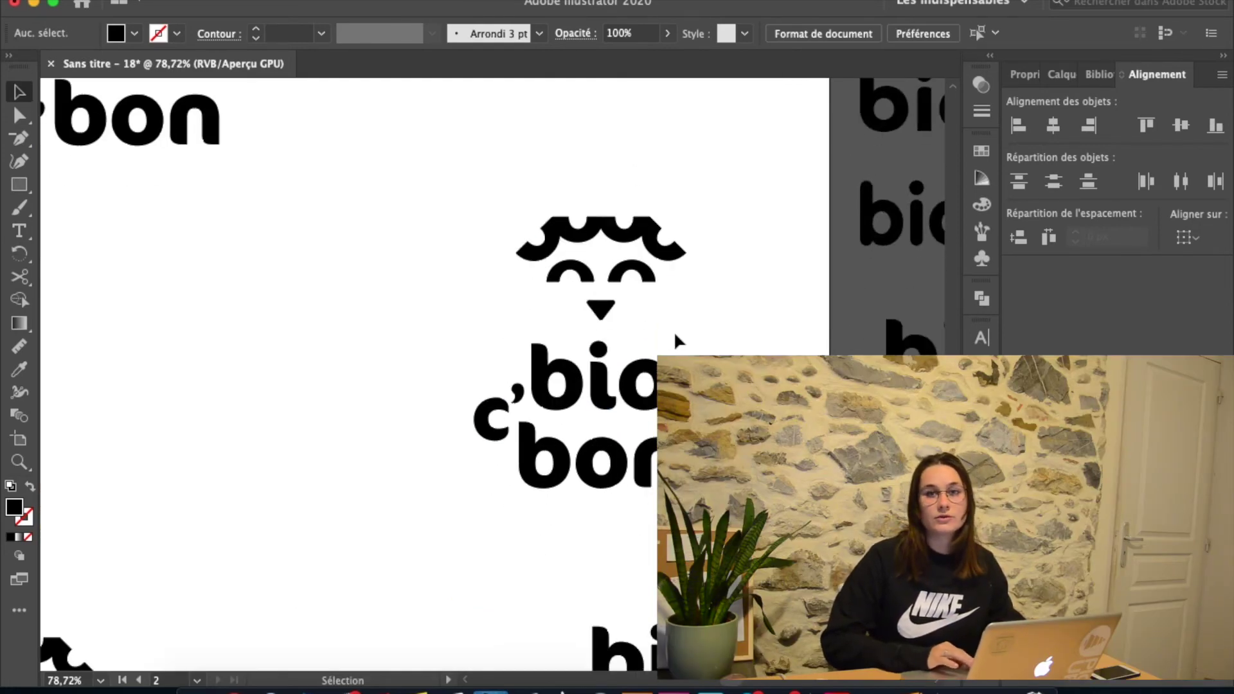
{"action": "left_click_drag", "start_coordinate": [622, 270], "coordinate": [481, 376]}
{"action": "scroll", "coordinate": [470, 453], "scroll_direction": "down", "scroll_amount": 3}
{"action": "left_click_drag", "start_coordinate": [591, 386], "coordinate": [280, 385]}
{"action": "left_click_drag", "start_coordinate": [116, 319], "coordinate": [385, 453]}
{"action": "scroll", "coordinate": [454, 387], "scroll_direction": "down", "scroll_amount": 5}
{"action": "scroll", "coordinate": [455, 387], "scroll_direction": "right", "scroll_amount": 2}
{"action": "scroll", "coordinate": [454, 387], "scroll_direction": "down", "scroll_amount": 5}
{"action": "left_click_drag", "start_coordinate": [352, 296], "coordinate": [386, 318]}
{"action": "scroll", "coordinate": [483, 454], "scroll_direction": "up", "scroll_amount": 5}
Move the leftover logo variants off the artboard and gather them with the other drafts above it.
{"action": "scroll", "coordinate": [468, 462], "scroll_direction": "down", "scroll_amount": 3}
{"action": "left_click_drag", "start_coordinate": [385, 372], "coordinate": [532, 352]}
{"action": "scroll", "coordinate": [532, 352], "scroll_direction": "up", "scroll_amount": 5}
{"action": "scroll", "coordinate": [532, 352], "scroll_direction": "down", "scroll_amount": 6}
{"action": "left_click_drag", "start_coordinate": [551, 476], "coordinate": [588, 495]}
{"action": "scroll", "coordinate": [587, 494], "scroll_direction": "up", "scroll_amount": 5}
{"action": "left_click", "coordinate": [450, 334]}
{"action": "left_click_drag", "start_coordinate": [450, 334], "coordinate": [488, 444]}
{"action": "scroll", "coordinate": [488, 443], "scroll_direction": "down", "scroll_amount": 3}
{"action": "left_click_drag", "start_coordinate": [321, 219], "coordinate": [540, 305]}
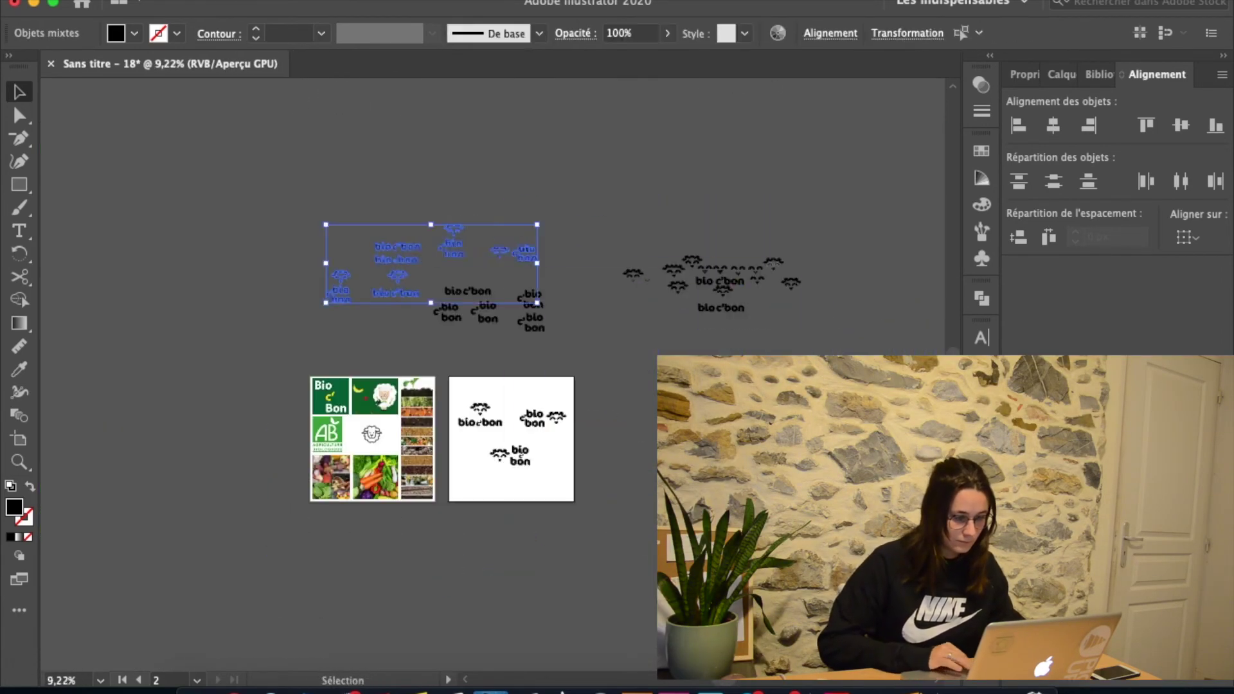
{"action": "left_click_drag", "start_coordinate": [397, 278], "coordinate": [595, 298]}
Keep only the vertical logo and the horizontal logo with the face on the right on the artboard.
{"action": "left_click", "coordinate": [530, 443]}
{"action": "scroll", "coordinate": [530, 443], "scroll_direction": "up", "scroll_amount": 5}
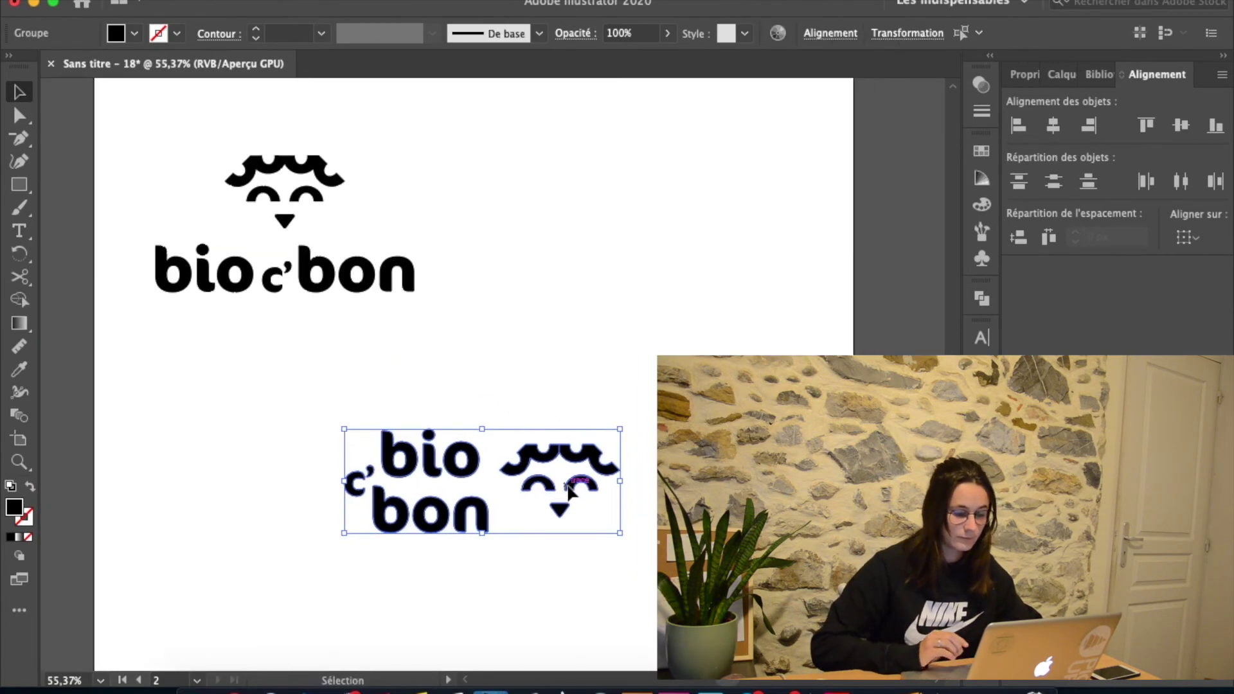
{"action": "left_click", "coordinate": [560, 321]}
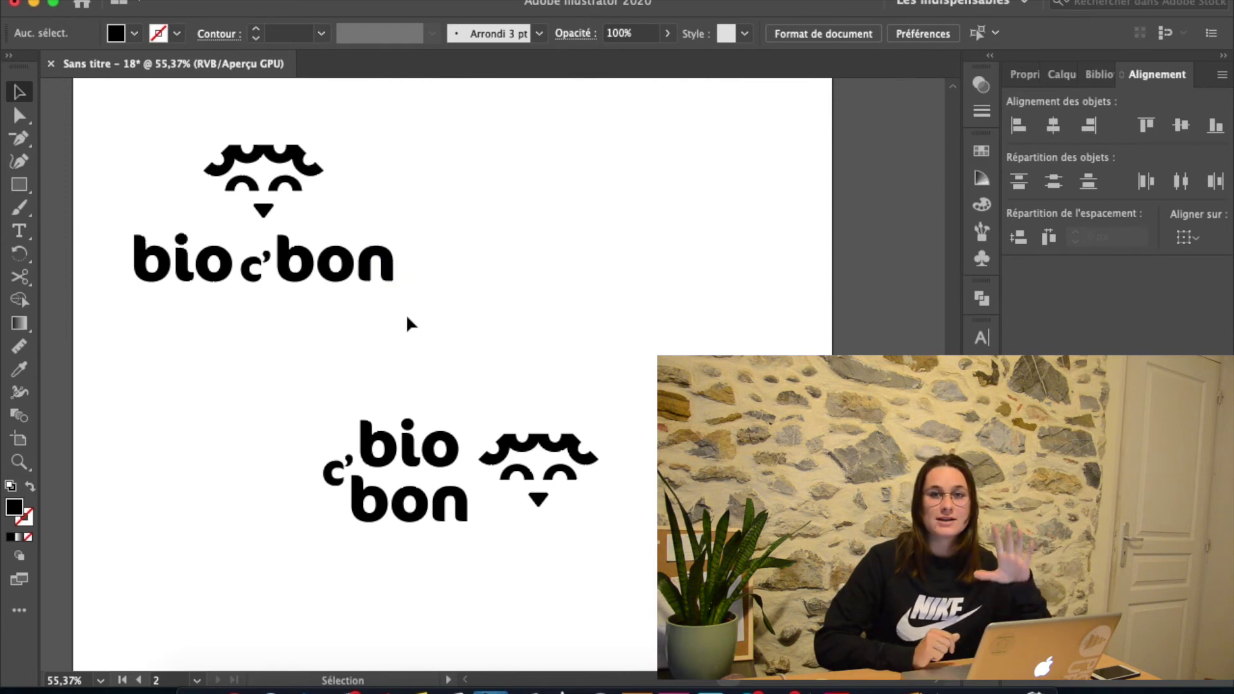
Position the vertical and horizontal logos side by side at mid-height of the artboard.
{"action": "scroll", "coordinate": [269, 390], "scroll_direction": "down", "scroll_amount": 5}
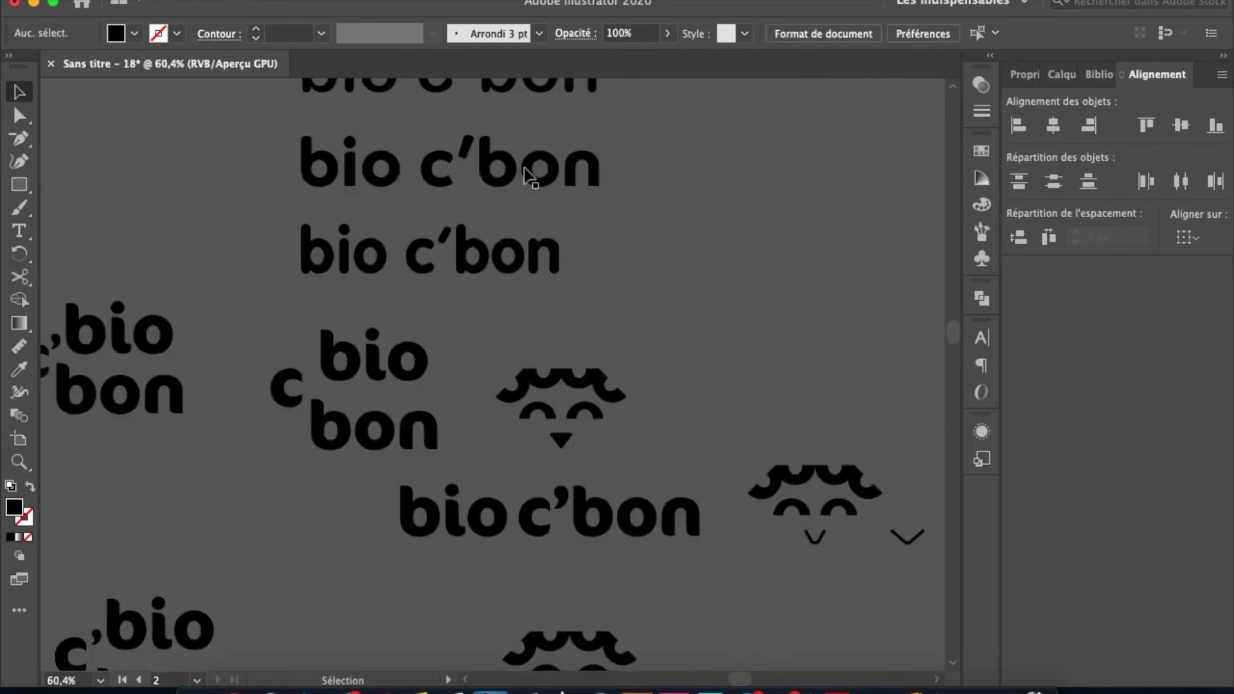
{"action": "scroll", "coordinate": [532, 207], "scroll_direction": "up", "scroll_amount": 5}
{"action": "scroll", "coordinate": [532, 207], "scroll_direction": "down", "scroll_amount": 5}
{"action": "scroll", "coordinate": [549, 484], "scroll_direction": "down", "scroll_amount": 3}
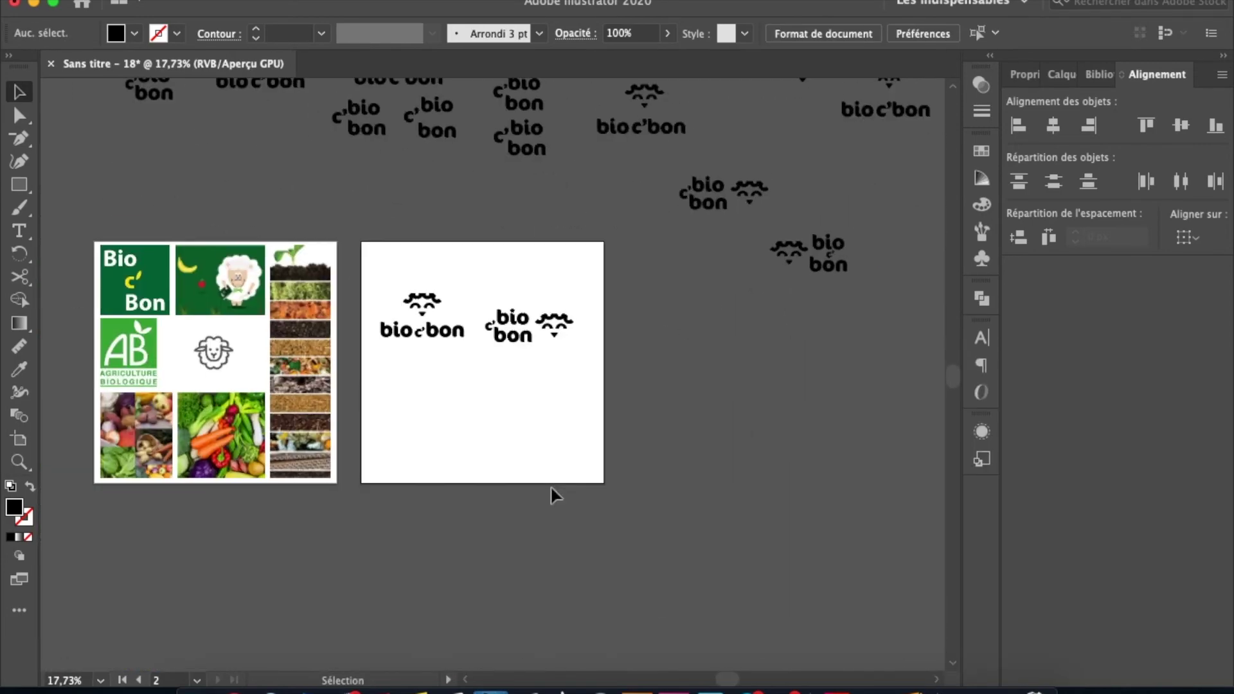
{"action": "scroll", "coordinate": [499, 378], "scroll_direction": "up", "scroll_amount": 3}
{"action": "left_click", "coordinate": [338, 298]}
{"action": "scroll", "coordinate": [338, 298], "scroll_direction": "up", "scroll_amount": 5}
{"action": "left_click_drag", "start_coordinate": [733, 280], "coordinate": [704, 234]}
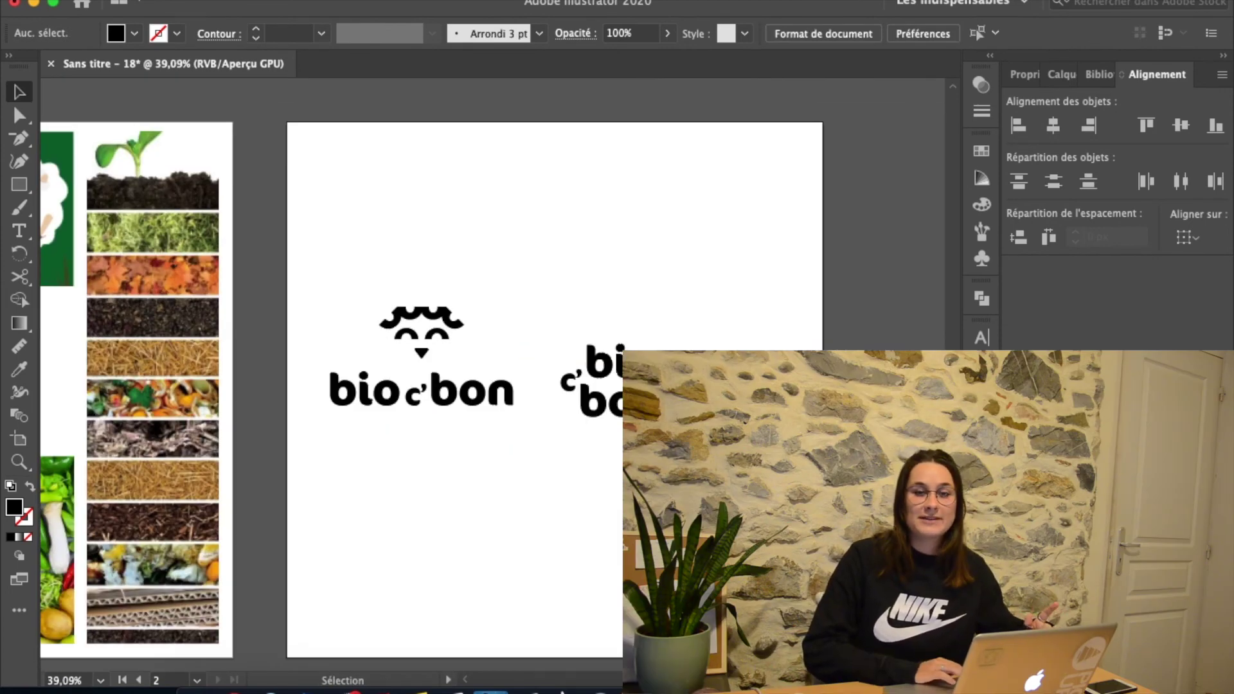
Examine the colours of the original Bio c' Bon logo, the sheep mascot illustration and the other mood board images.
{"action": "scroll", "coordinate": [559, 364], "scroll_direction": "left", "scroll_amount": 10}
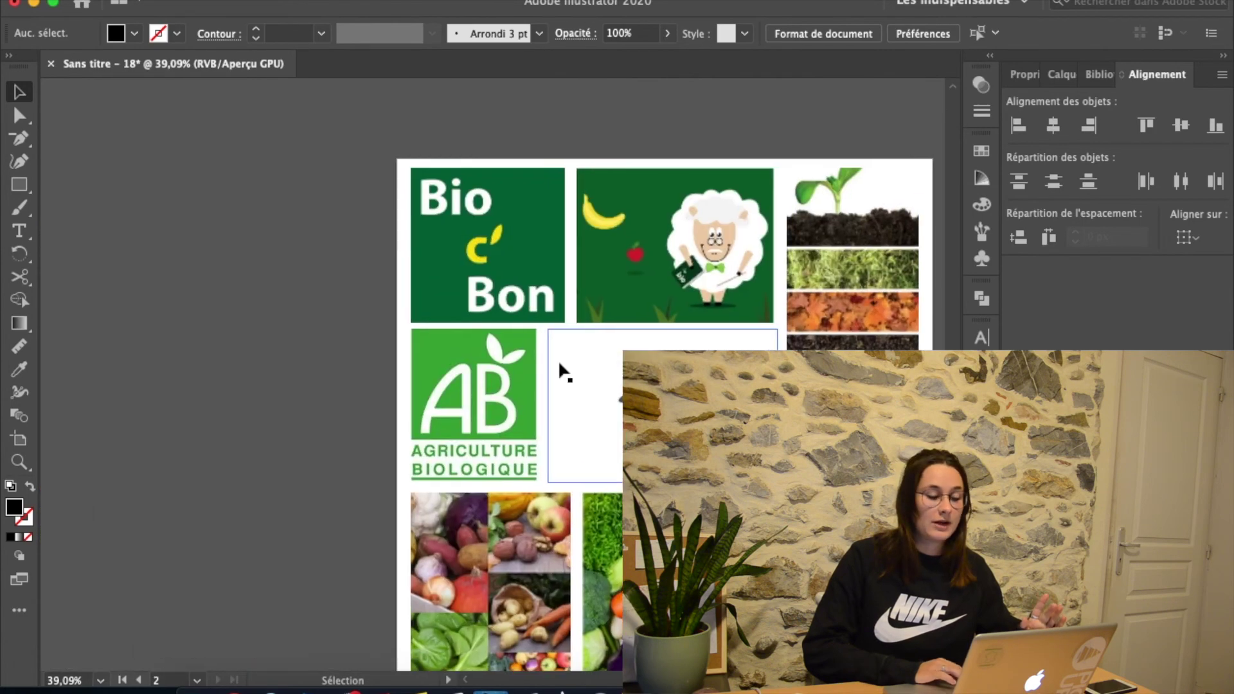
{"action": "scroll", "coordinate": [551, 217], "scroll_direction": "up", "scroll_amount": 5}
{"action": "scroll", "coordinate": [287, 297], "scroll_direction": "left", "scroll_amount": 3}
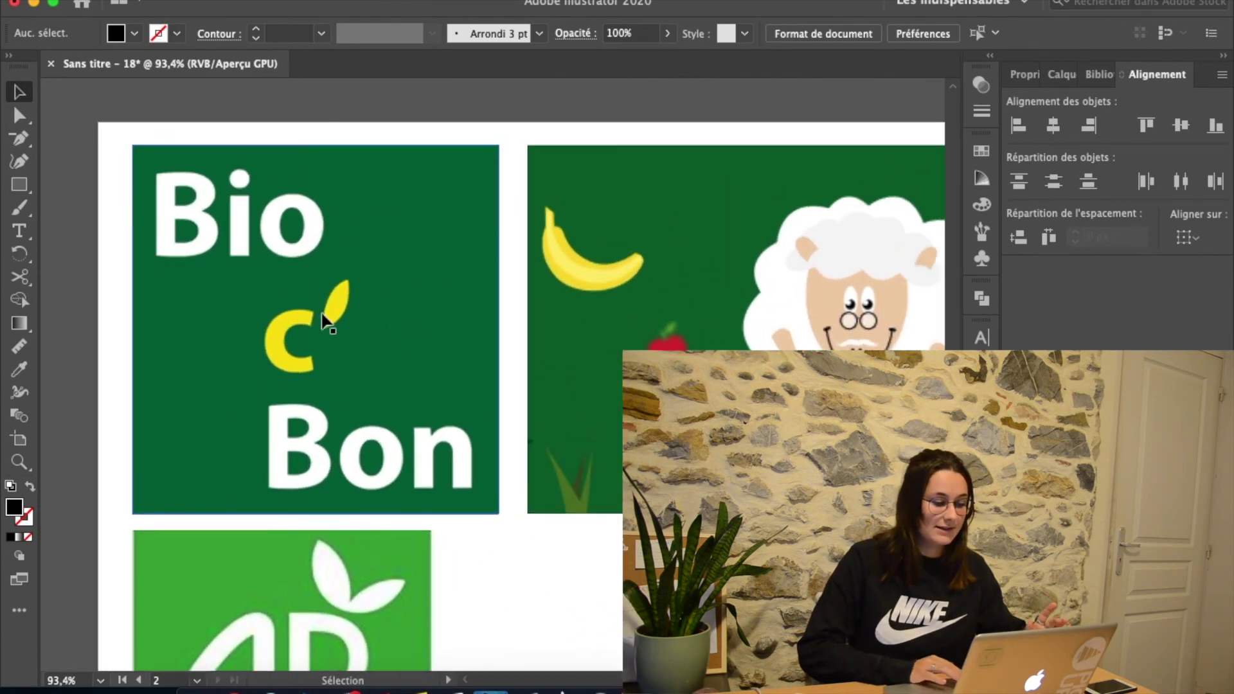
{"action": "scroll", "coordinate": [430, 203], "scroll_direction": "down", "scroll_amount": 2}
{"action": "scroll", "coordinate": [430, 203], "scroll_direction": "right", "scroll_amount": 3}
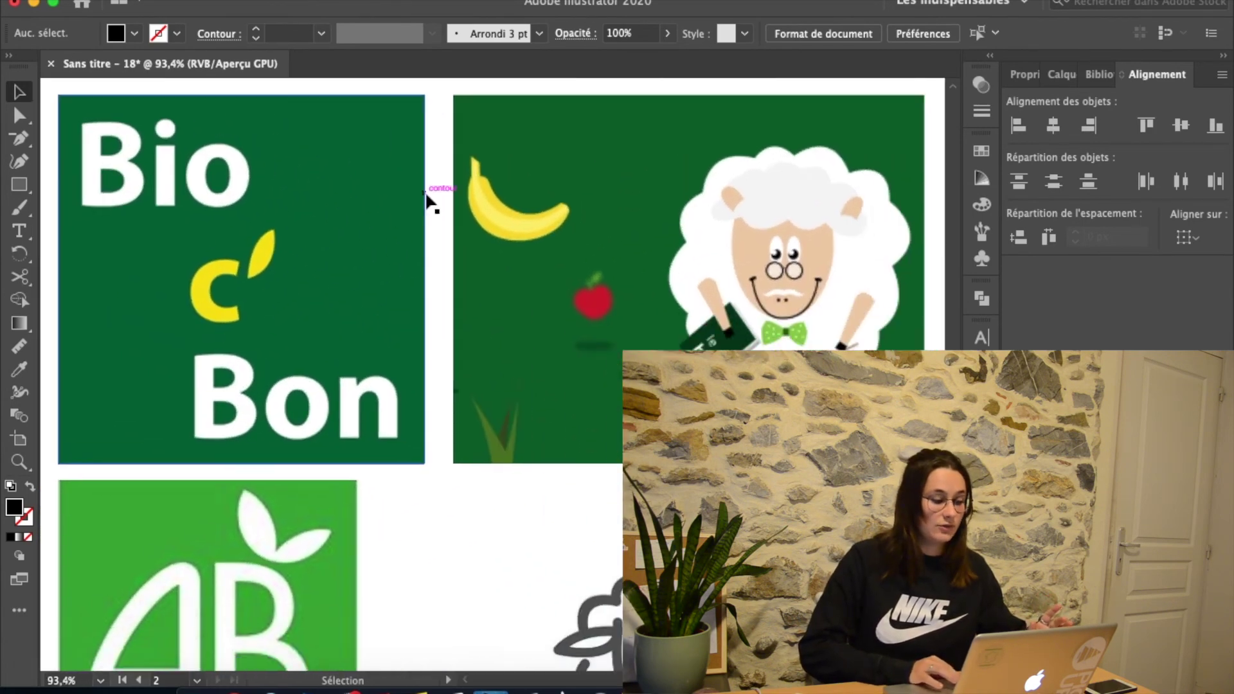
{"action": "scroll", "coordinate": [604, 302], "scroll_direction": "down", "scroll_amount": 2}
{"action": "scroll", "coordinate": [604, 302], "scroll_direction": "right", "scroll_amount": 4}
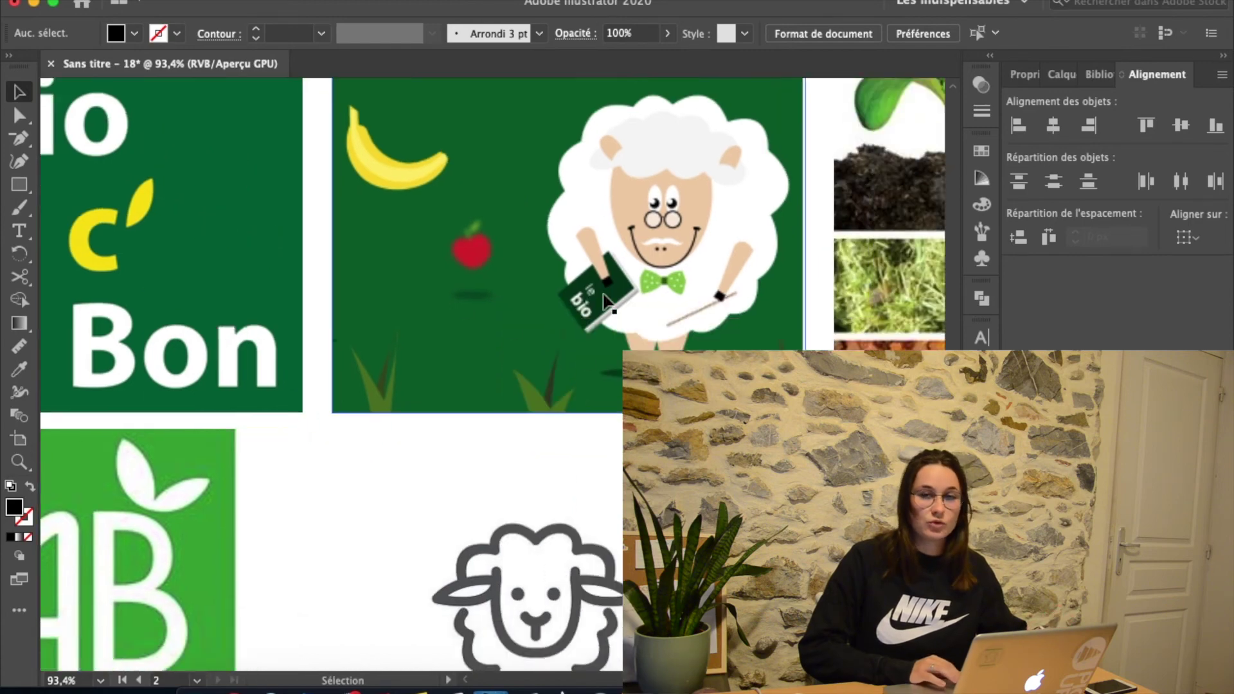
{"action": "scroll", "coordinate": [607, 302], "scroll_direction": "down", "scroll_amount": 4}
{"action": "scroll", "coordinate": [608, 303], "scroll_direction": "right", "scroll_amount": 5}
Add a third artboard below the mood board and place a copy of the vertical logo near its upper edge.
{"action": "left_click", "coordinate": [823, 33]}
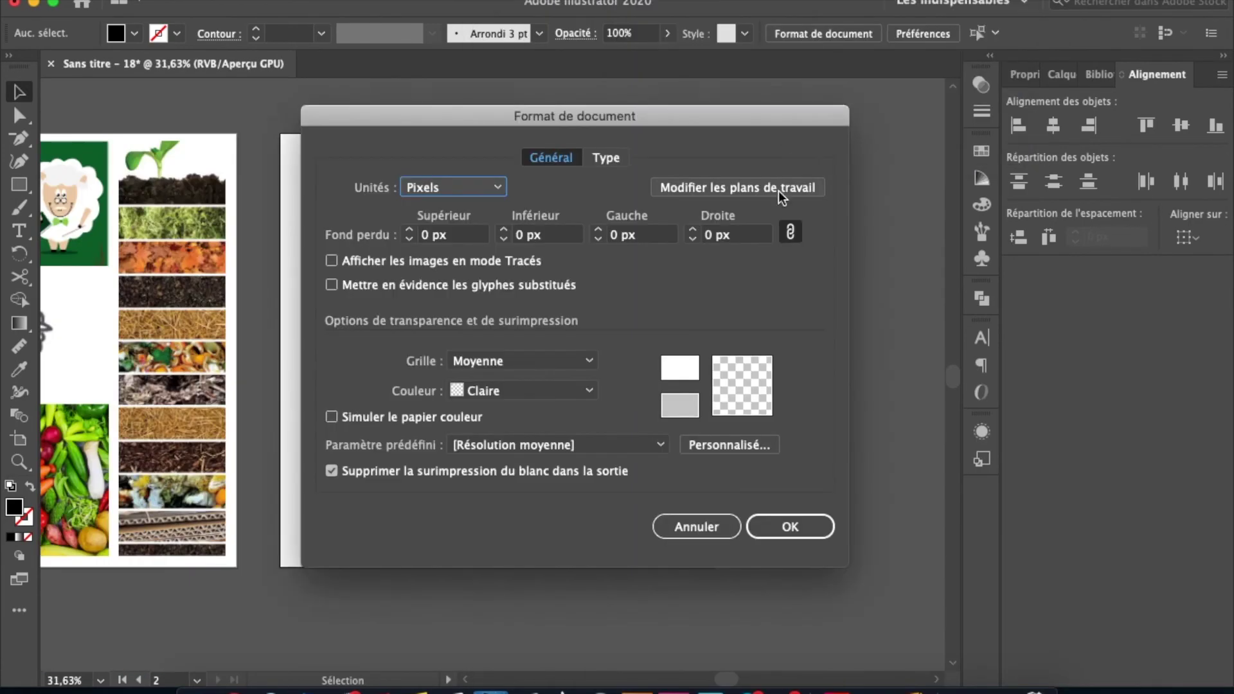
{"action": "left_click", "coordinate": [778, 190]}
{"action": "left_click_drag", "start_coordinate": [452, 327], "coordinate": [630, 507]}
{"action": "key", "text": "a"}
{"action": "scroll", "coordinate": [579, 106], "scroll_direction": "up", "scroll_amount": 2}
{"action": "mouse_move", "coordinate": [617, 193]}
{"action": "left_mouse_down"}
{"action": "mouse_move", "coordinate": [681, 193]}
{"action": "mouse_move", "coordinate": [412, 444]}
{"action": "left_mouse_up"}
{"action": "scroll", "coordinate": [412, 443], "scroll_direction": "up", "scroll_amount": 3}
Draw a row of small square colour swatches beneath the logo on the new artboard.
{"action": "left_click", "coordinate": [19, 184]}
{"action": "mouse_move", "coordinate": [209, 344]}
{"action": "left_mouse_down"}
{"action": "mouse_move", "coordinate": [241, 374]}
{"action": "mouse_move", "coordinate": [284, 375]}
{"action": "left_mouse_up"}
{"action": "left_click_drag", "start_coordinate": [296, 344], "coordinate": [328, 375]}
{"action": "scroll", "coordinate": [320, 369], "scroll_direction": "up", "scroll_amount": 2}
{"action": "scroll", "coordinate": [318, 369], "scroll_direction": "down", "scroll_amount": 3}
Colour the three swatches red, yellow and green by sampling the mood board's Bio c' Bon logo and sheep illustration.
{"action": "key", "text": "i"}
{"action": "left_click", "coordinate": [293, 122]}
{"action": "left_click", "coordinate": [270, 534], "text": "super"}
{"action": "left_click", "coordinate": [357, 106]}
{"action": "left_click", "coordinate": [374, 130]}
{"action": "key", "text": "a"}
Copy swatches into a second row and colour them dark grey and dark green from the mood board images.
{"action": "left_click_drag", "start_coordinate": [294, 534], "coordinate": [294, 561], "text": "alt"}
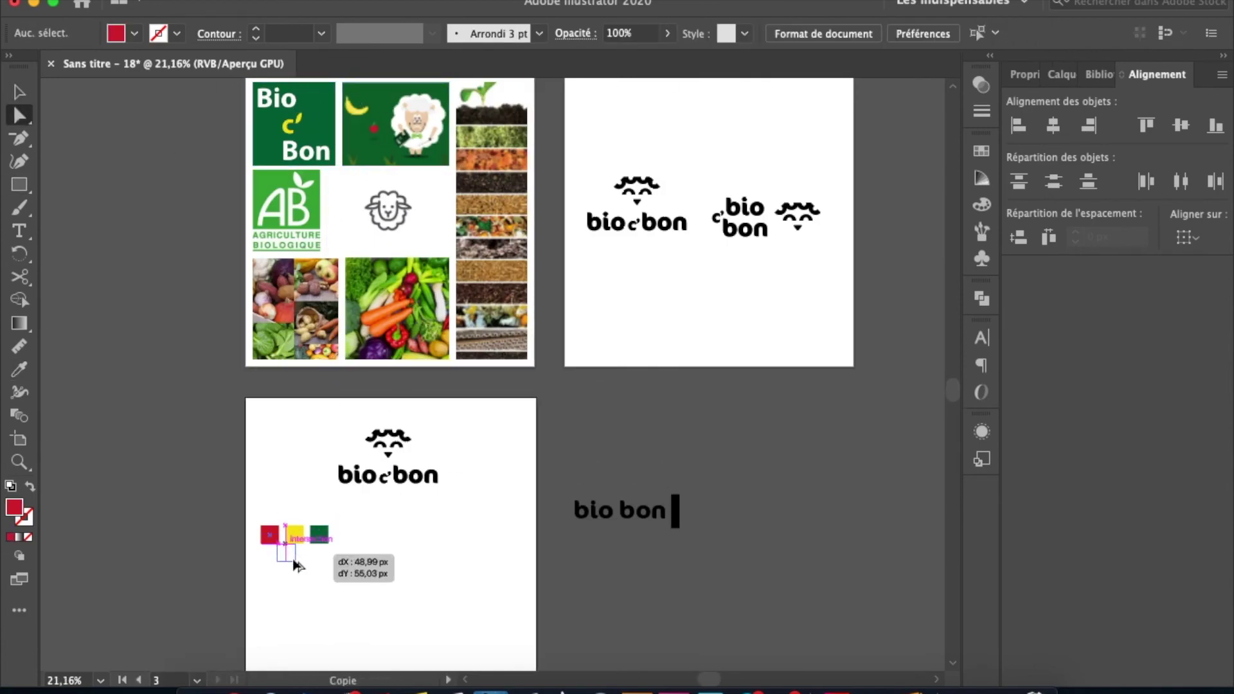
{"action": "scroll", "coordinate": [387, 208], "scroll_direction": "up", "scroll_amount": 8}
{"action": "scroll", "coordinate": [387, 209], "scroll_direction": "down", "scroll_amount": 7}
{"action": "left_click_drag", "start_coordinate": [312, 505], "coordinate": [313, 536], "text": "alt"}
{"action": "scroll", "coordinate": [398, 193], "scroll_direction": "up", "scroll_amount": 8}
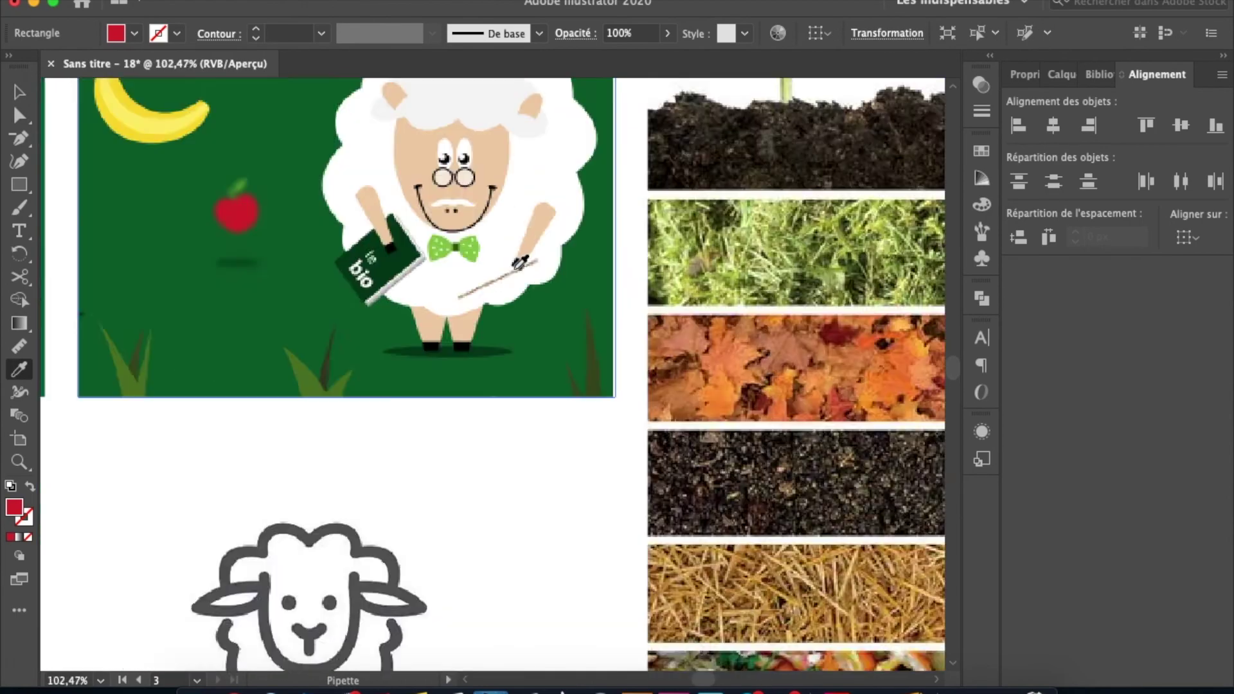
{"action": "scroll", "coordinate": [398, 193], "scroll_direction": "down", "scroll_amount": 8}
{"action": "key", "text": "i"}
Move the five colour swatches off the artboard, beside its upper-left corner.
{"action": "scroll", "coordinate": [412, 610], "scroll_direction": "up", "scroll_amount": 3}
{"action": "key", "text": "a"}
{"action": "left_click_drag", "start_coordinate": [186, 485], "coordinate": [190, 194]}
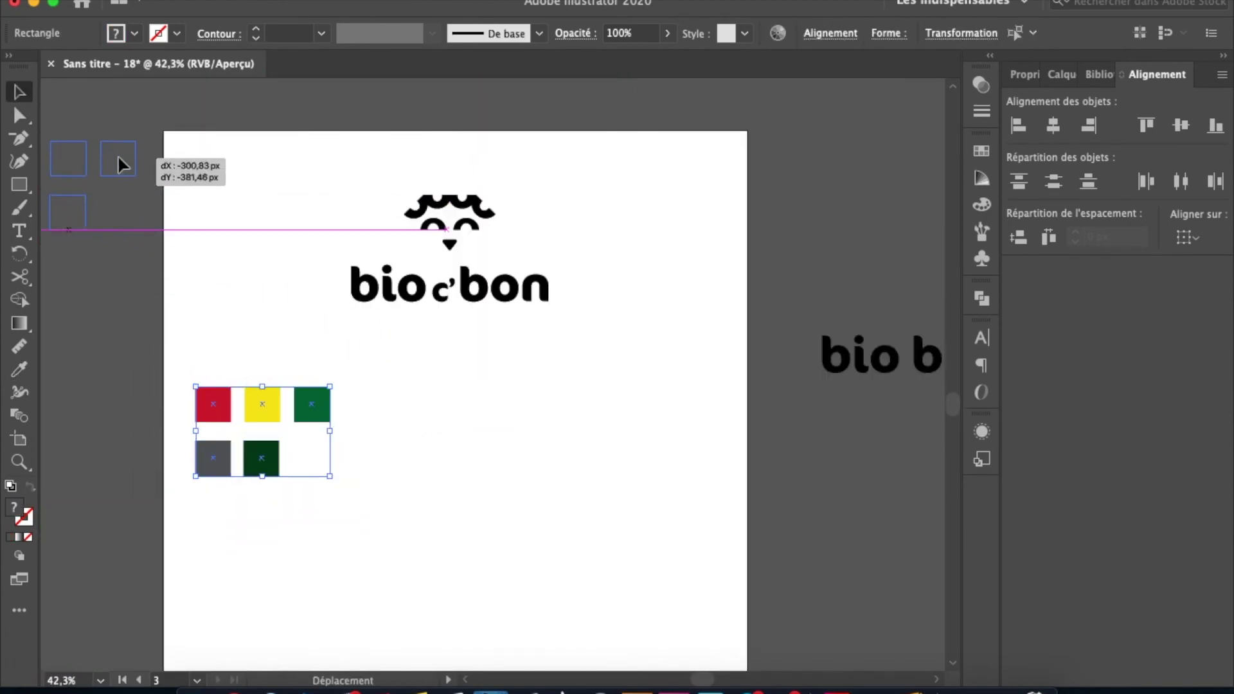
{"action": "left_click_drag", "start_coordinate": [134, 148], "coordinate": [133, 148]}
Arrange three copies of the vertical logo on the artboard, two along its upper edge and one centred below.
{"action": "scroll", "coordinate": [249, 241], "scroll_direction": "up", "scroll_amount": 1}
{"action": "left_click_drag", "start_coordinate": [527, 296], "coordinate": [559, 330]}
{"action": "left_click_drag", "start_coordinate": [671, 289], "coordinate": [586, 481], "text": "alt"}
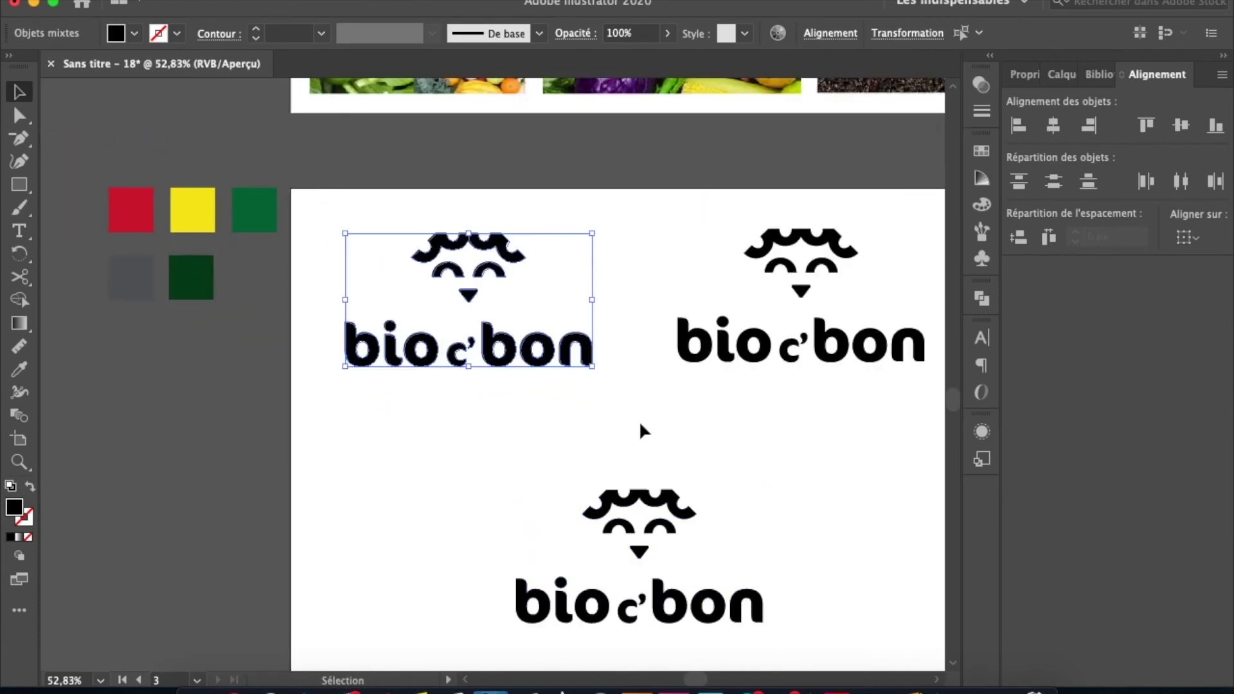
Create a colour group named bio from the five palette squares beside the artboard.
{"action": "key", "text": "shift+m"}
{"action": "left_click", "coordinate": [981, 151]}
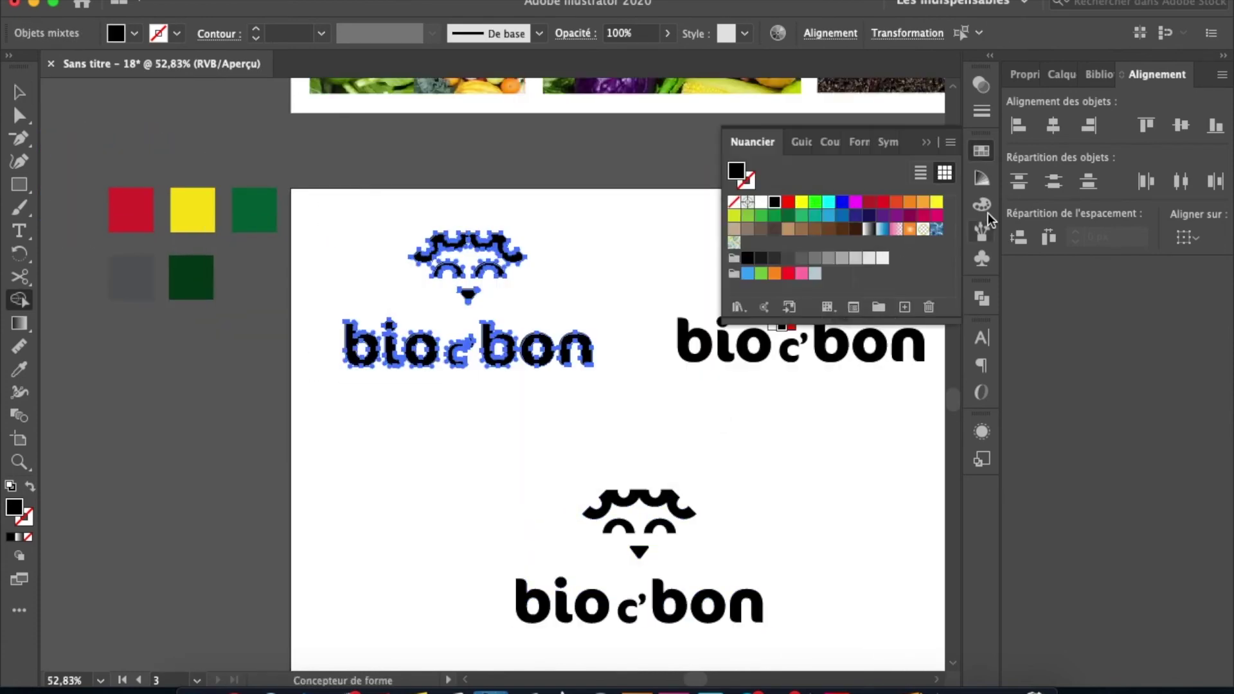
{"action": "key", "text": "v"}
{"action": "left_click", "coordinate": [83, 159]}
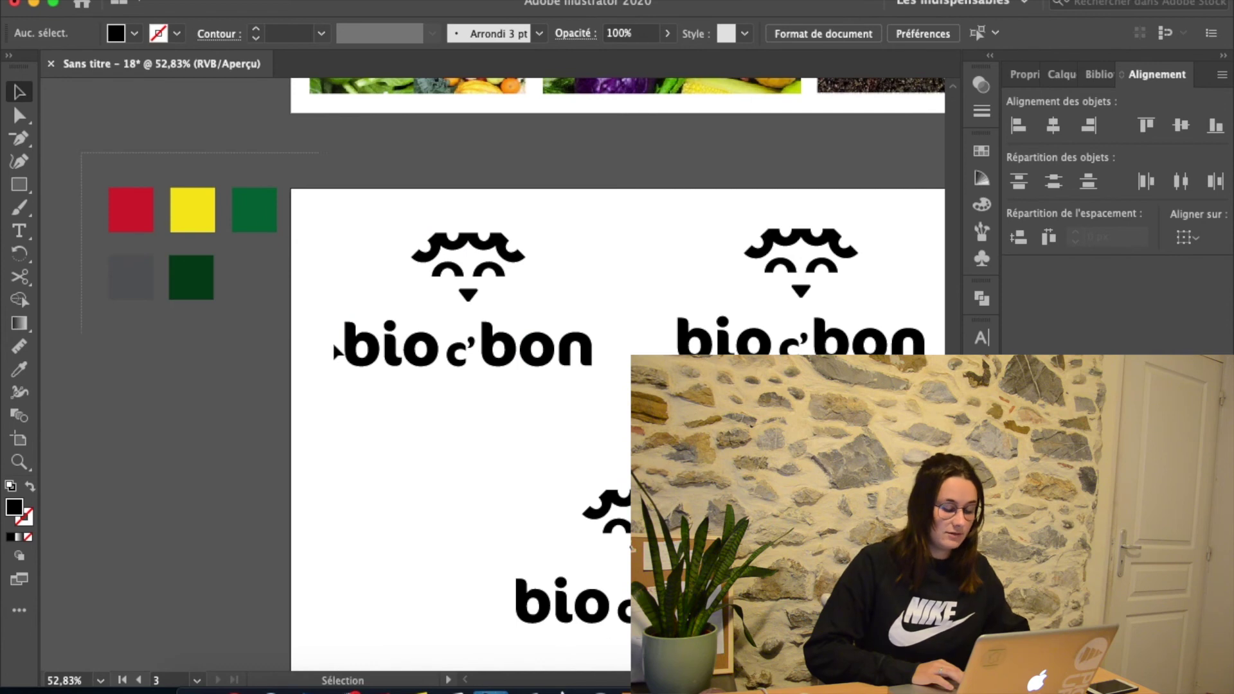
{"action": "left_click_drag", "start_coordinate": [303, 341], "coordinate": [303, 340]}
{"action": "left_click", "coordinate": [981, 151]}
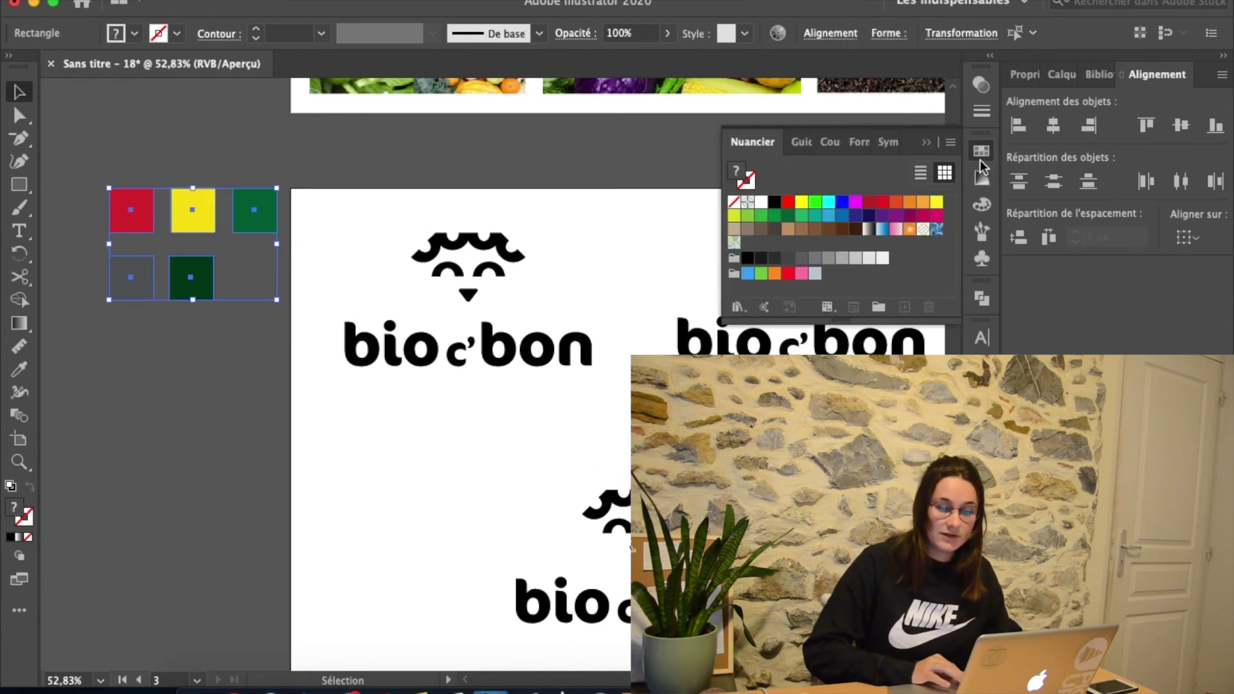
{"action": "left_click", "coordinate": [877, 305]}
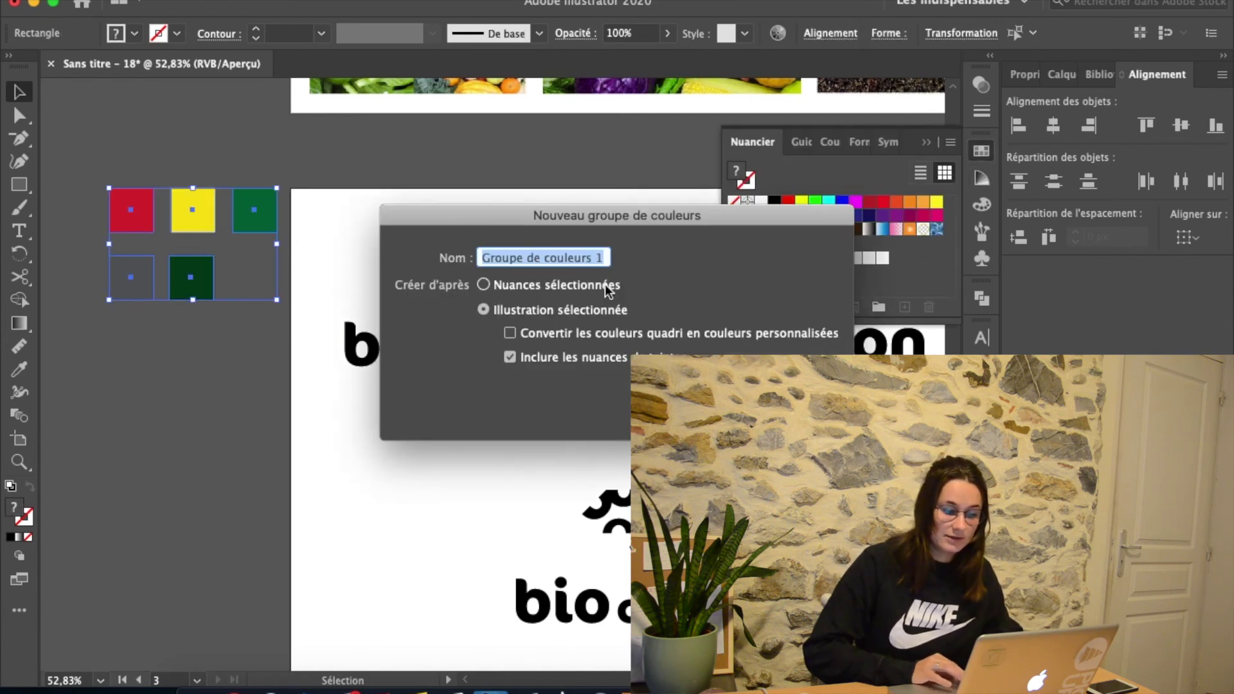
{"action": "type", "text": "bio"}
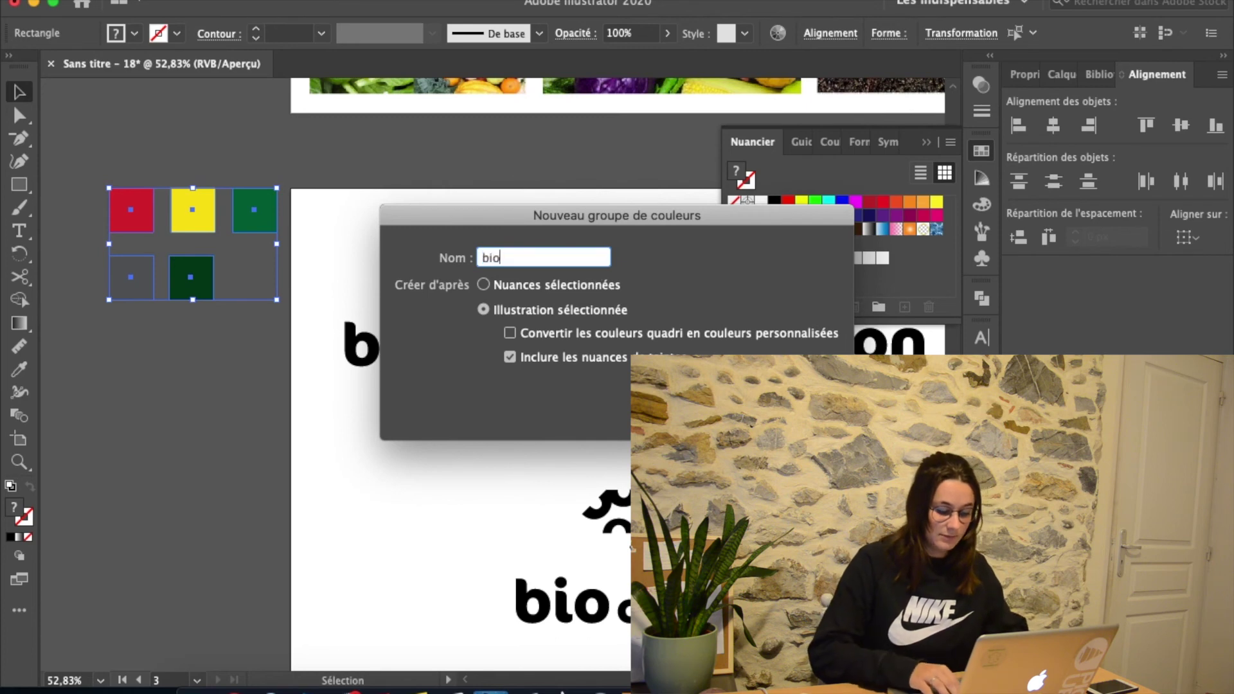
{"action": "key", "text": "Return"}
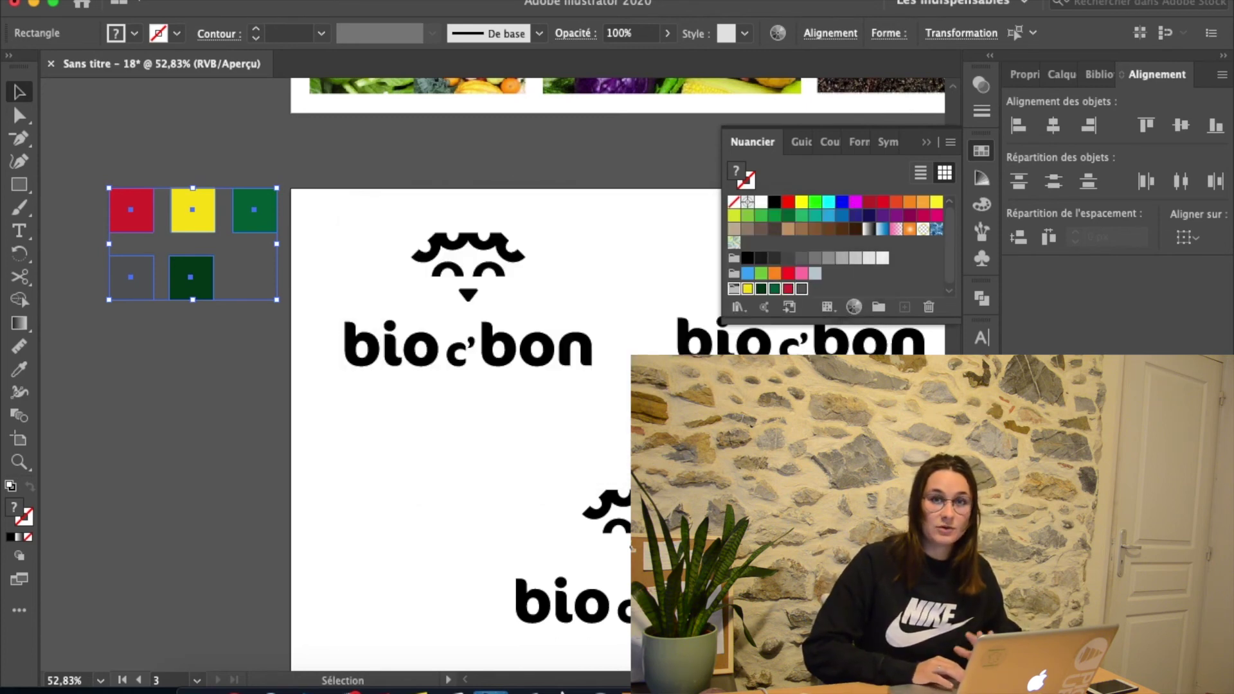
Recolour logo copies in dark green and set a white version on a dark green rectangle.
{"action": "left_click", "coordinate": [981, 151]}
{"action": "left_click", "coordinate": [582, 347]}
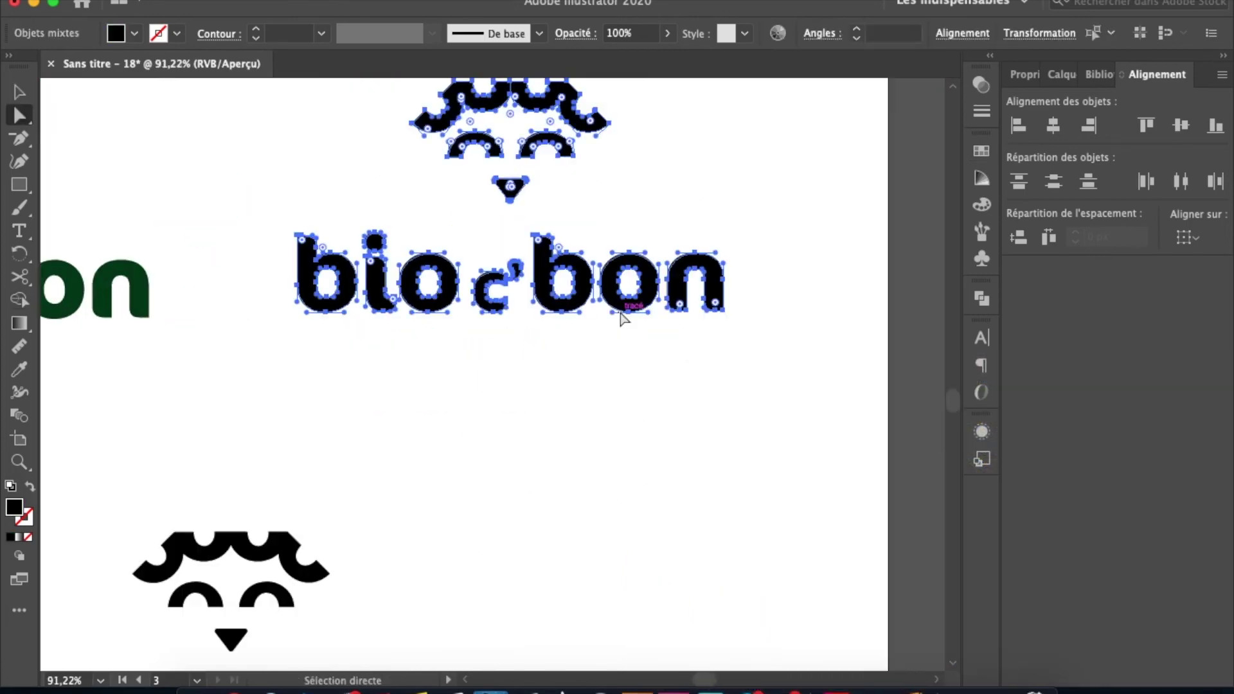
{"action": "left_click_drag", "start_coordinate": [675, 282], "coordinate": [711, 474]}
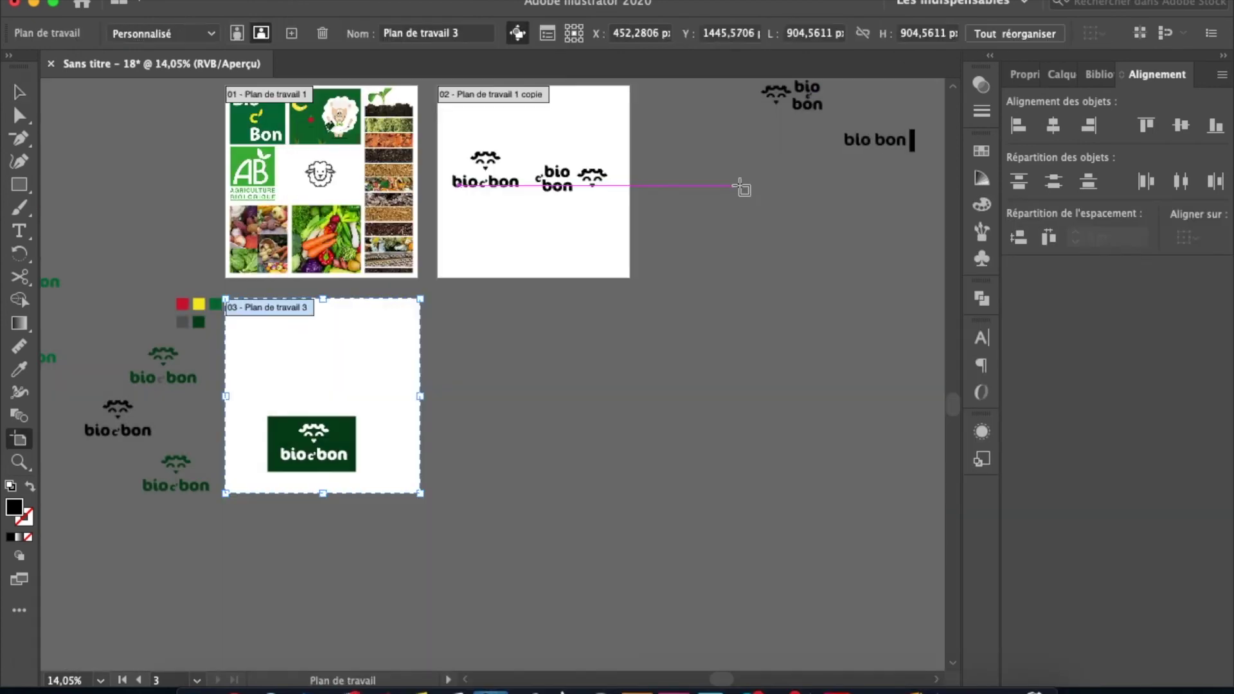
Add a fourth artboard beside the third and draw dark green rectangles on it as a grid of presentation cells.
{"action": "left_click_drag", "start_coordinate": [435, 375], "coordinate": [630, 493]}
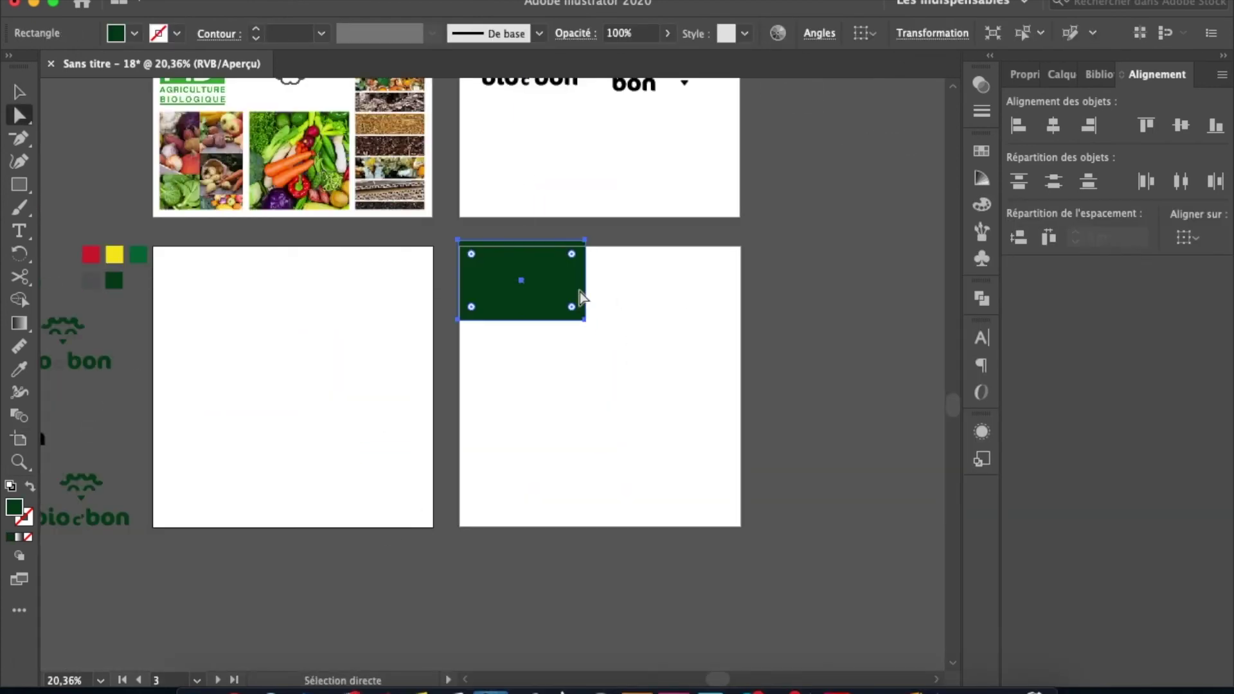
{"action": "key", "text": "m"}
{"action": "left_click_drag", "start_coordinate": [606, 248], "coordinate": [673, 322]}
{"action": "left_click_drag", "start_coordinate": [458, 248], "coordinate": [538, 331]}
{"action": "left_click_drag", "start_coordinate": [601, 248], "coordinate": [738, 380]}
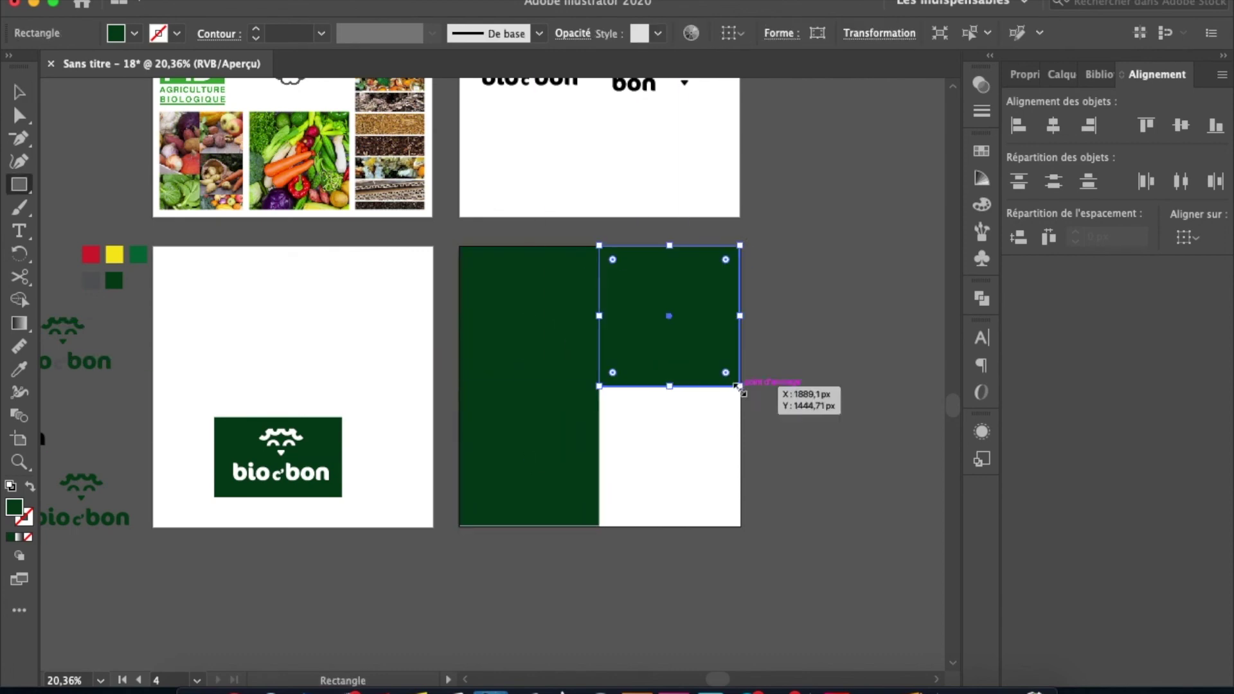
Place the white vertical logo in the upper-left part of the dark green grid on the fourth artboard.
{"action": "key", "text": "super+plus"}
{"action": "key", "text": "v"}
{"action": "left_click_drag", "start_coordinate": [534, 317], "coordinate": [706, 359]}
{"action": "scroll", "coordinate": [675, 317], "scroll_direction": "down", "scroll_amount": 3}
{"action": "scroll", "coordinate": [707, 360], "scroll_direction": "up", "scroll_amount": 3}
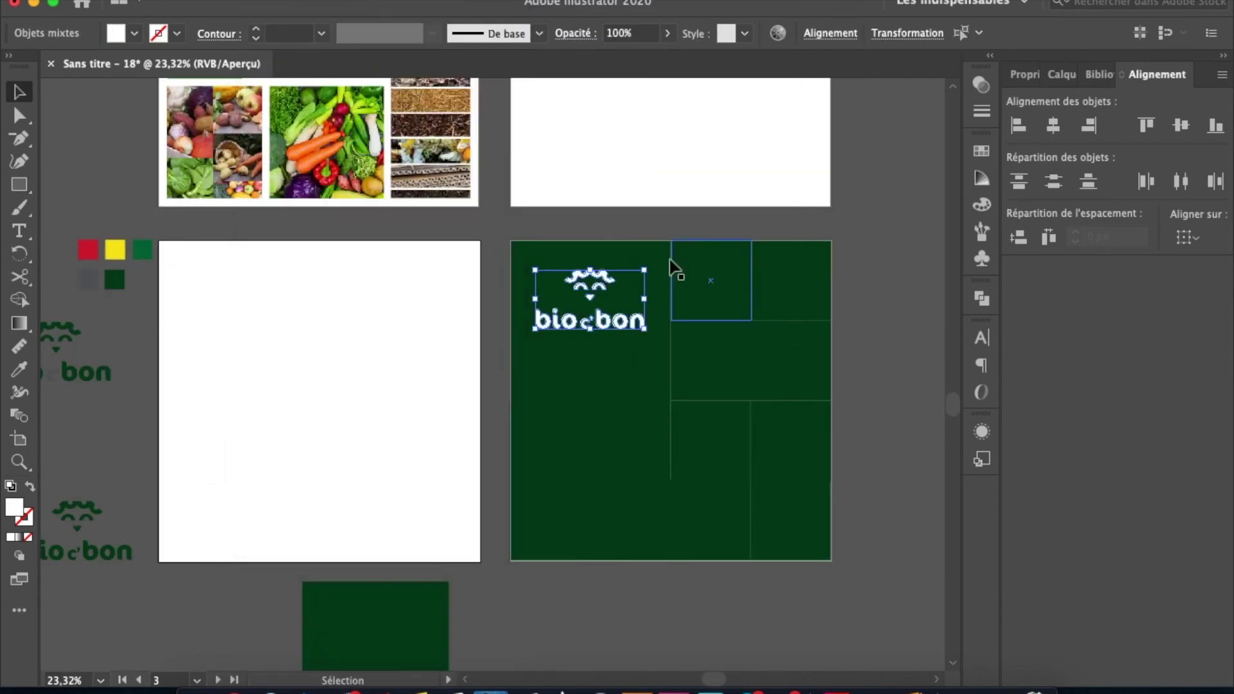
Fill the grid cells with white, yellow, black and dark green and place contrasting white, black or yellow sheep faces in them.
{"action": "key", "text": "super+plus"}
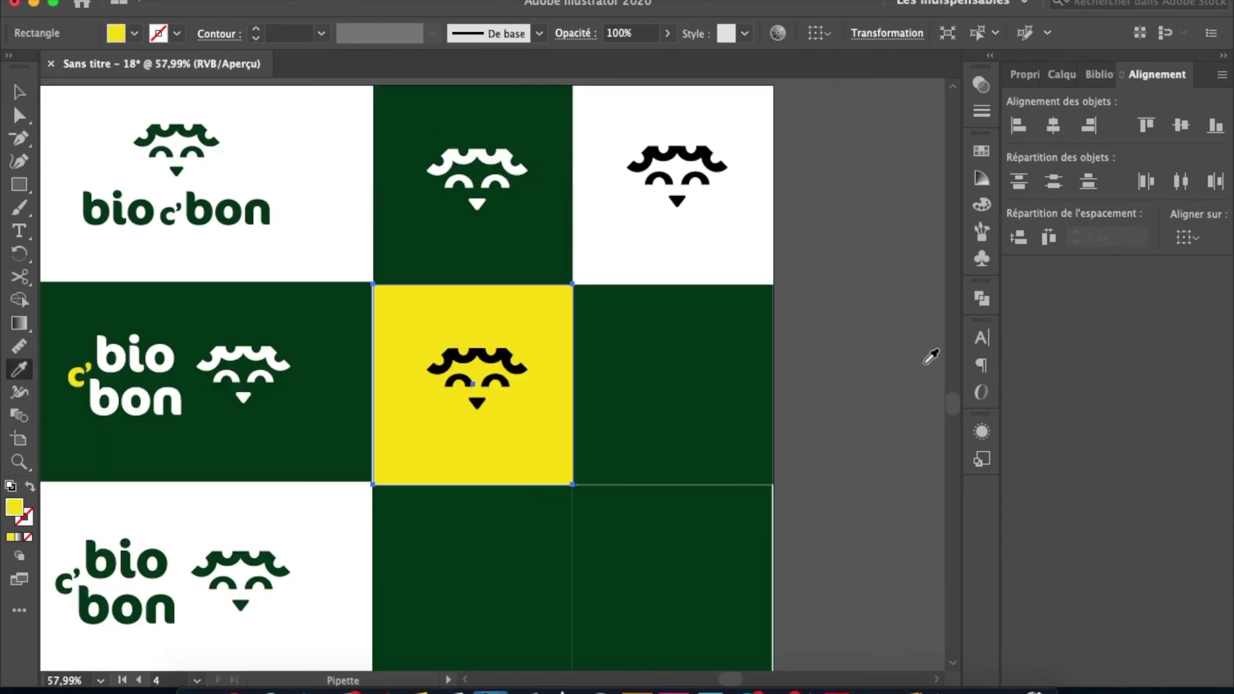
{"action": "key", "text": "a"}
{"action": "left_click", "coordinate": [669, 421]}
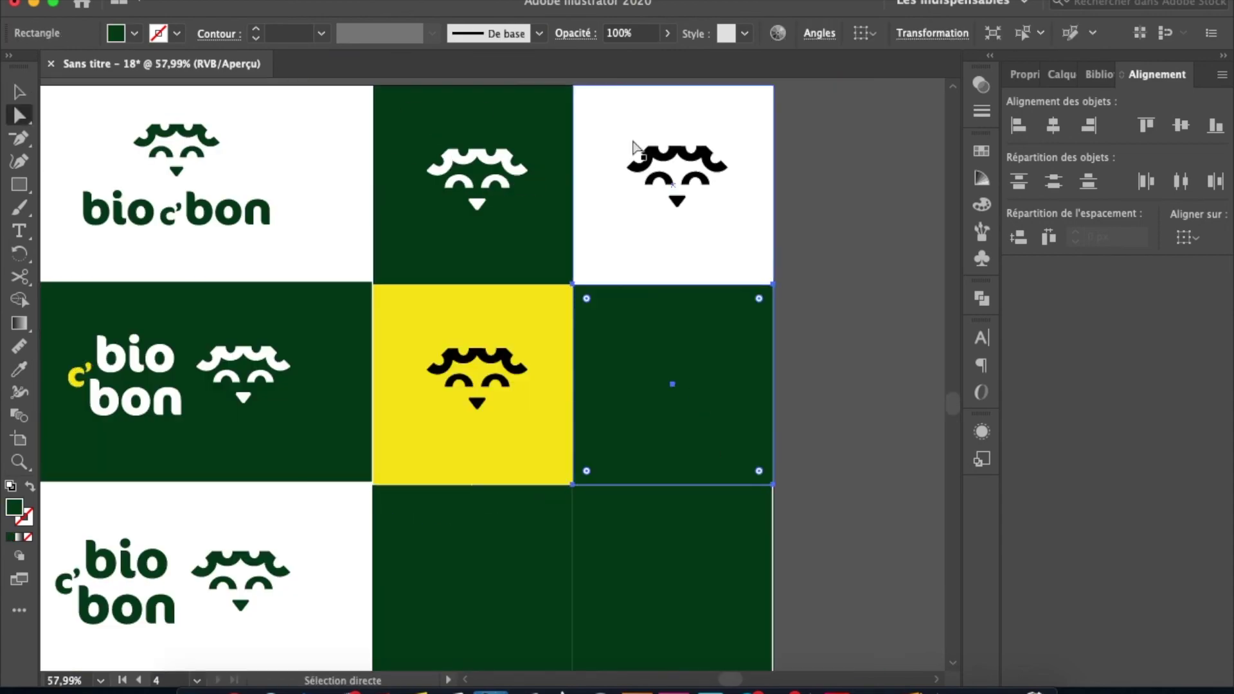
{"action": "key", "text": "super+minus"}
{"action": "key", "text": "v"}
{"action": "left_click", "coordinate": [524, 338]}
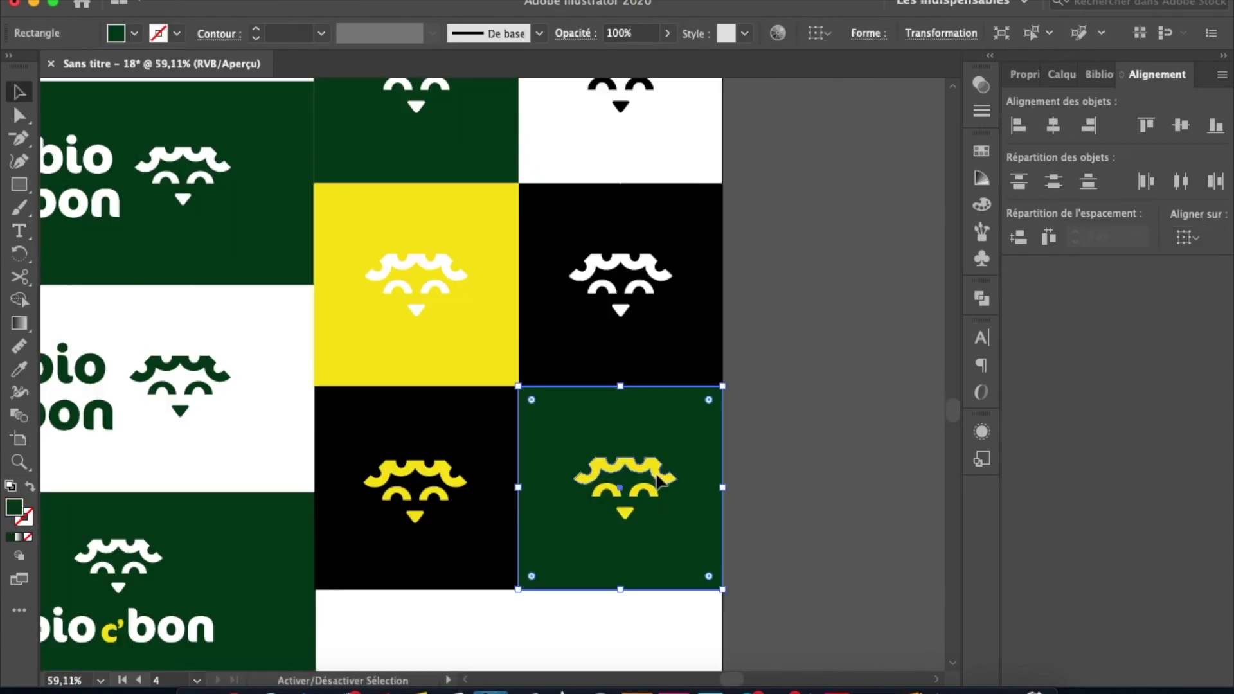
{"action": "left_click", "coordinate": [413, 488]}
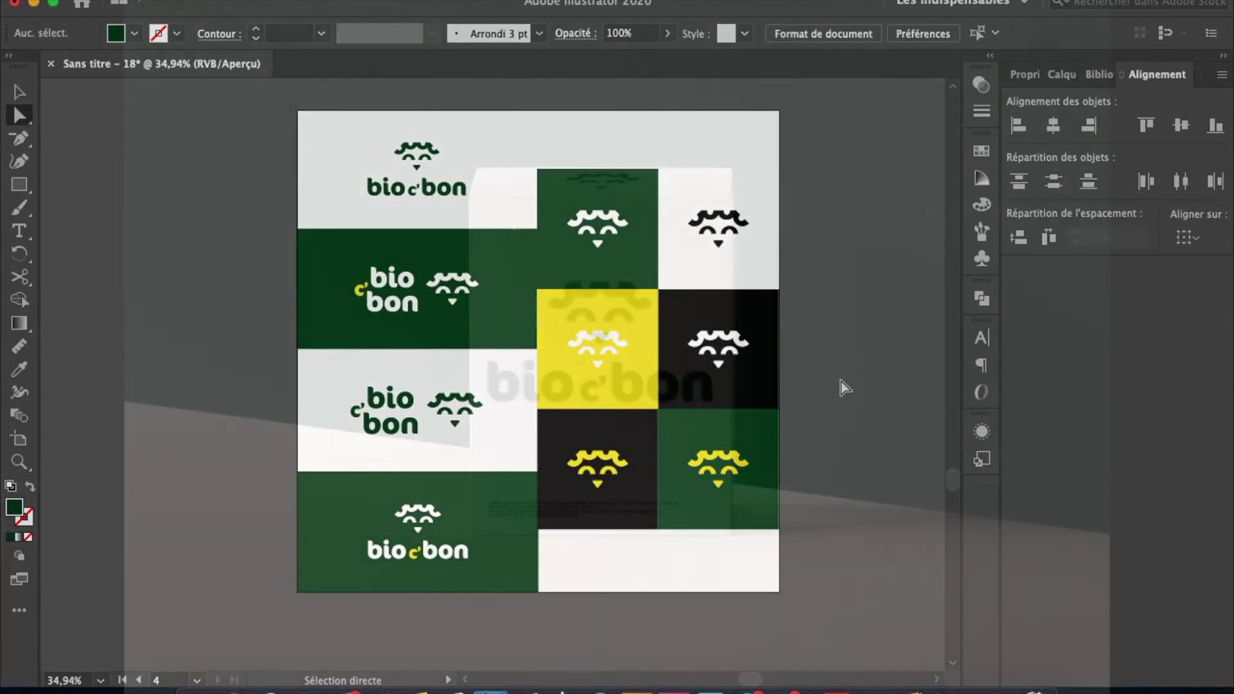